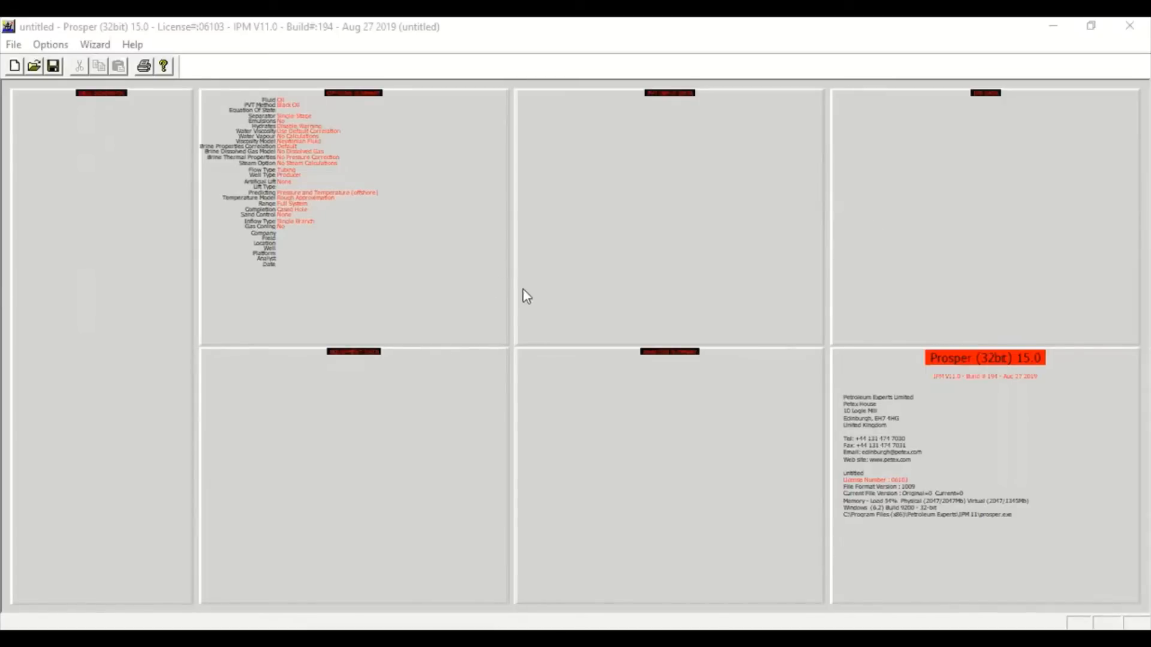
- Open the system options summary and choose None as the artificial lift method
left_click(422, 163)
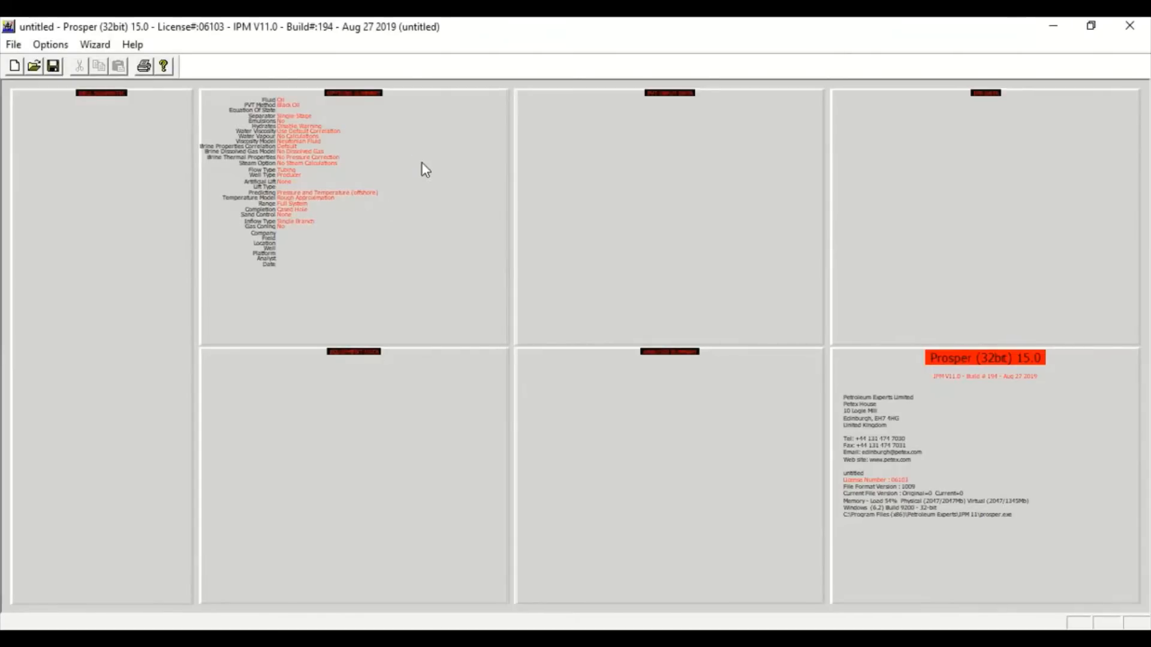
double_click(422, 163)
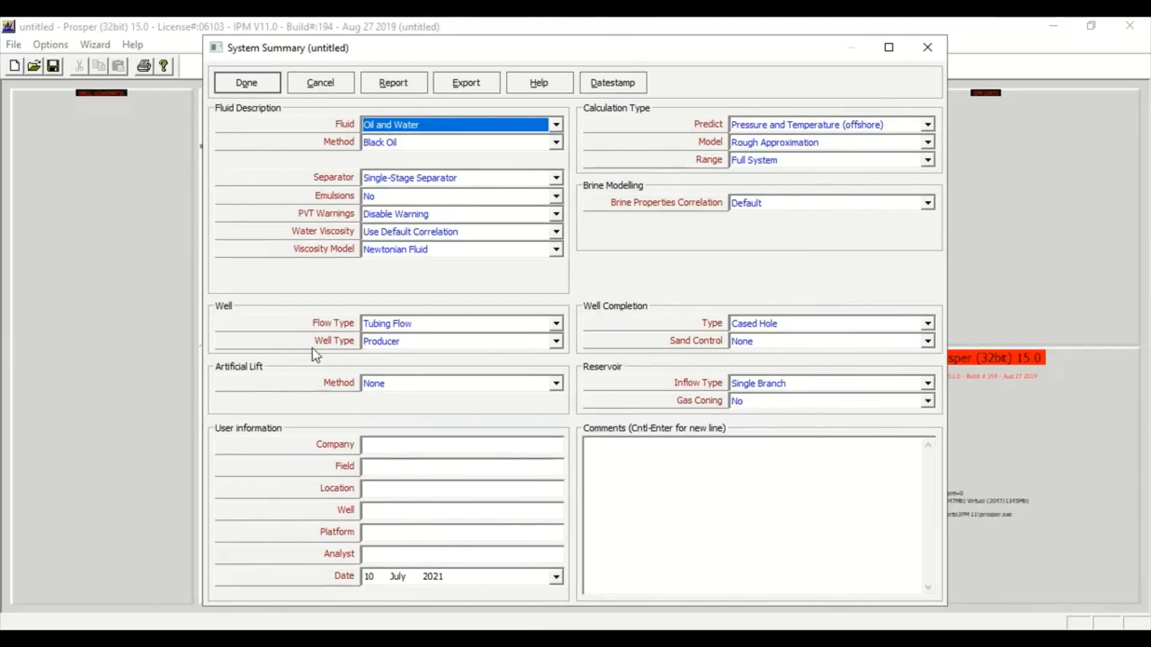
left_click(387, 383)
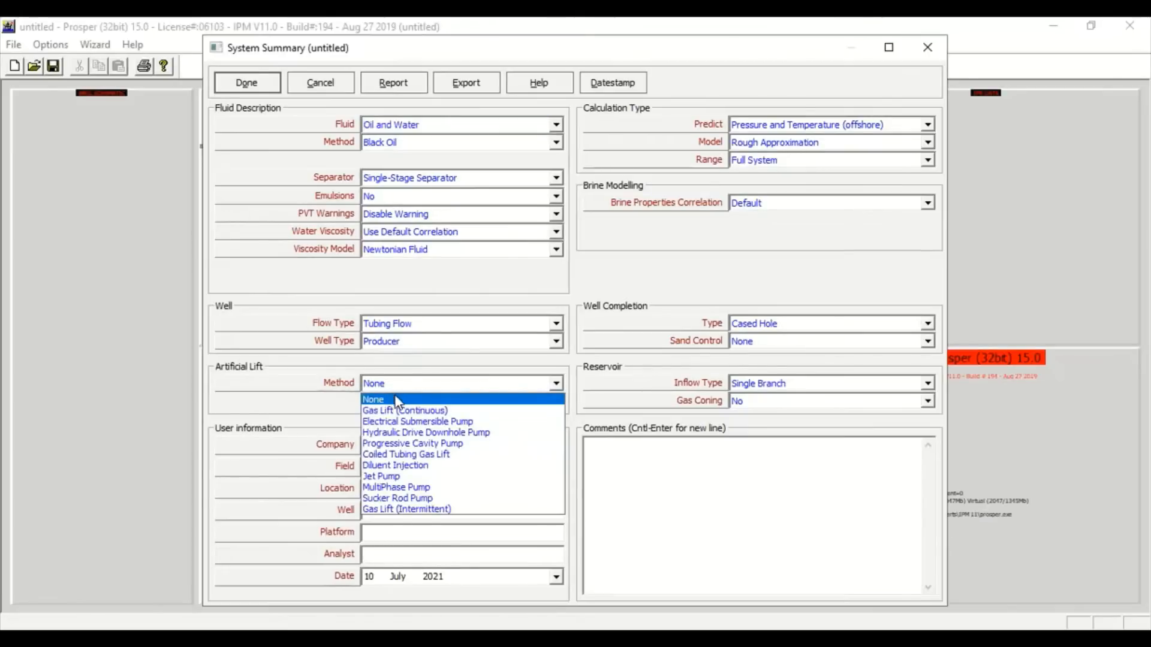
left_click(393, 400)
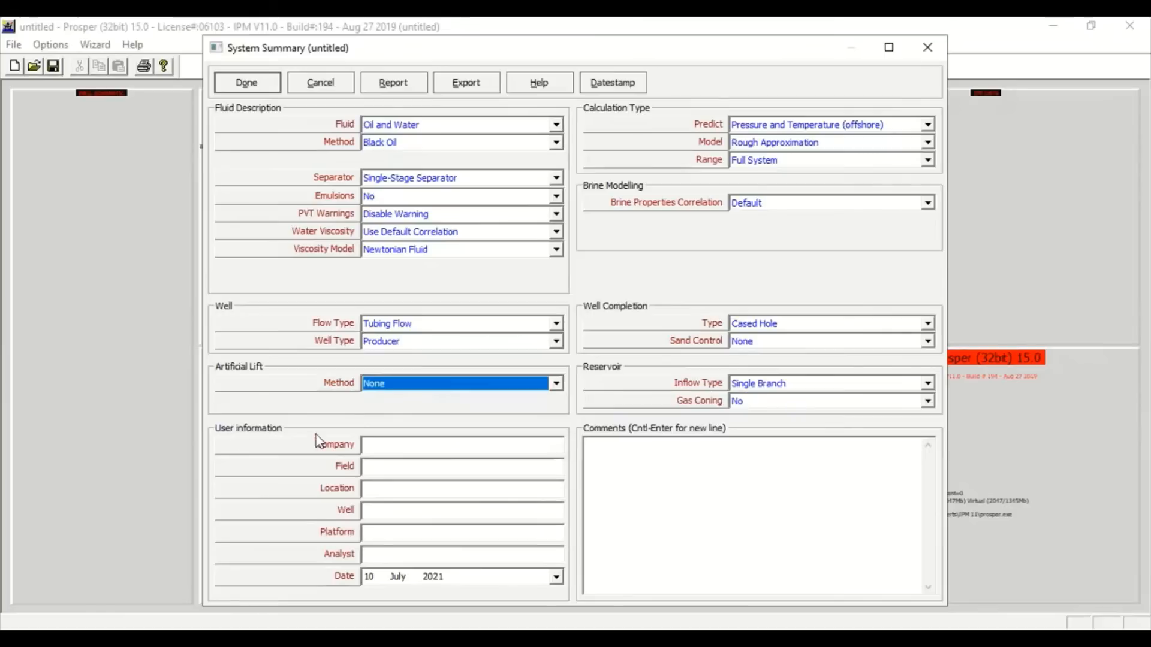
left_click(388, 445)
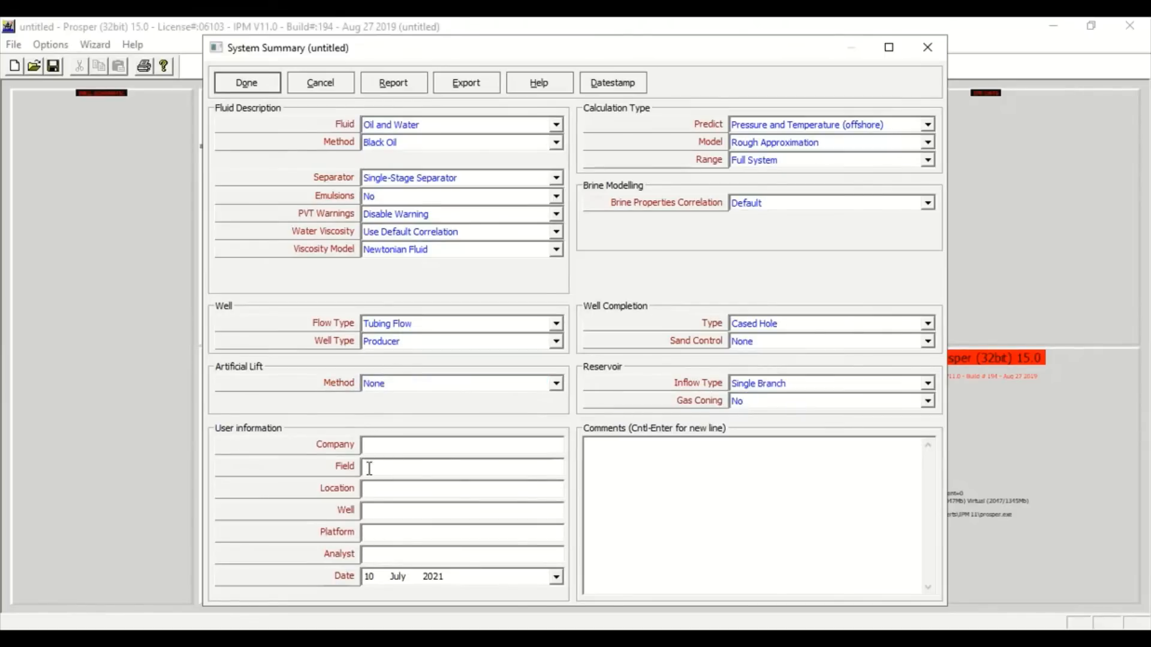
left_click(375, 489)
left_click(624, 453)
- Set the prediction to Pressure and Temperature (on land) and keep the brine properties correlation at Default
left_click(834, 127)
left_click(836, 139)
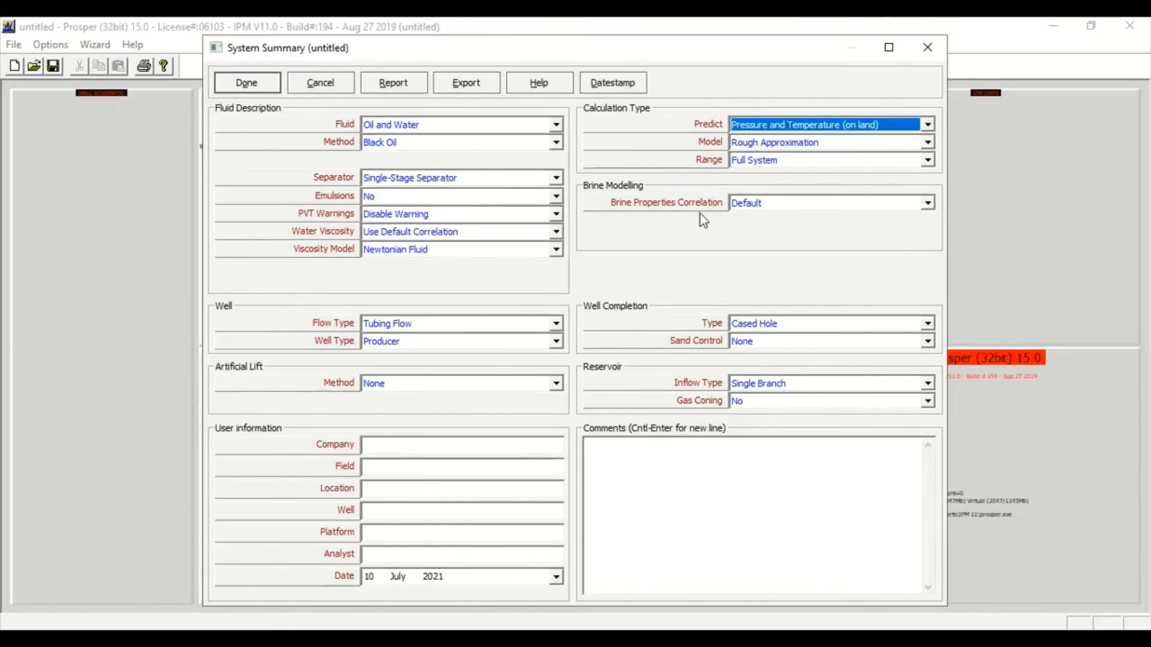
left_click(751, 204)
left_click(753, 217)
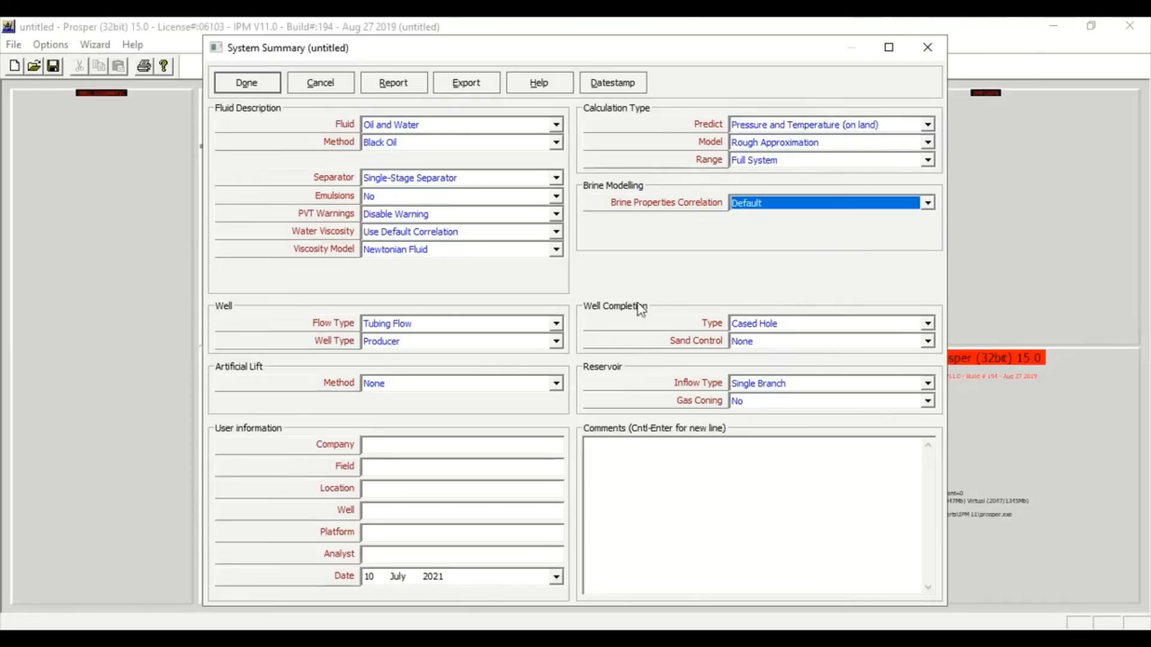
- Define the well completion as Cased Hole with Gravel Pack sand control and accept the system summary
left_click(756, 325)
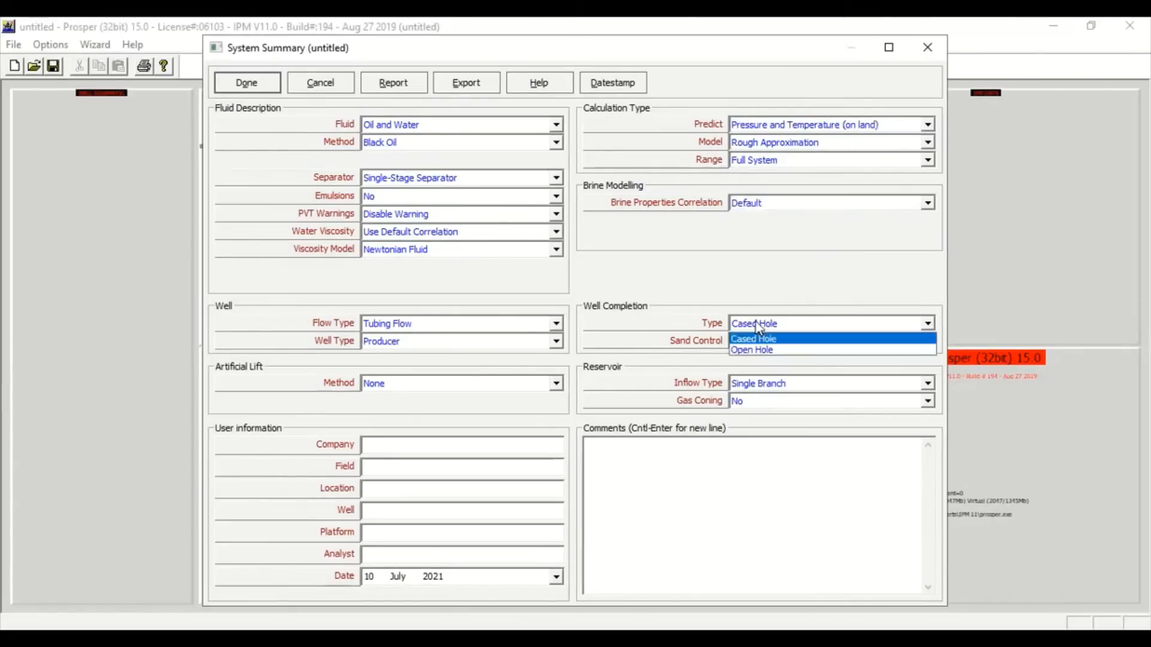
left_click(764, 339)
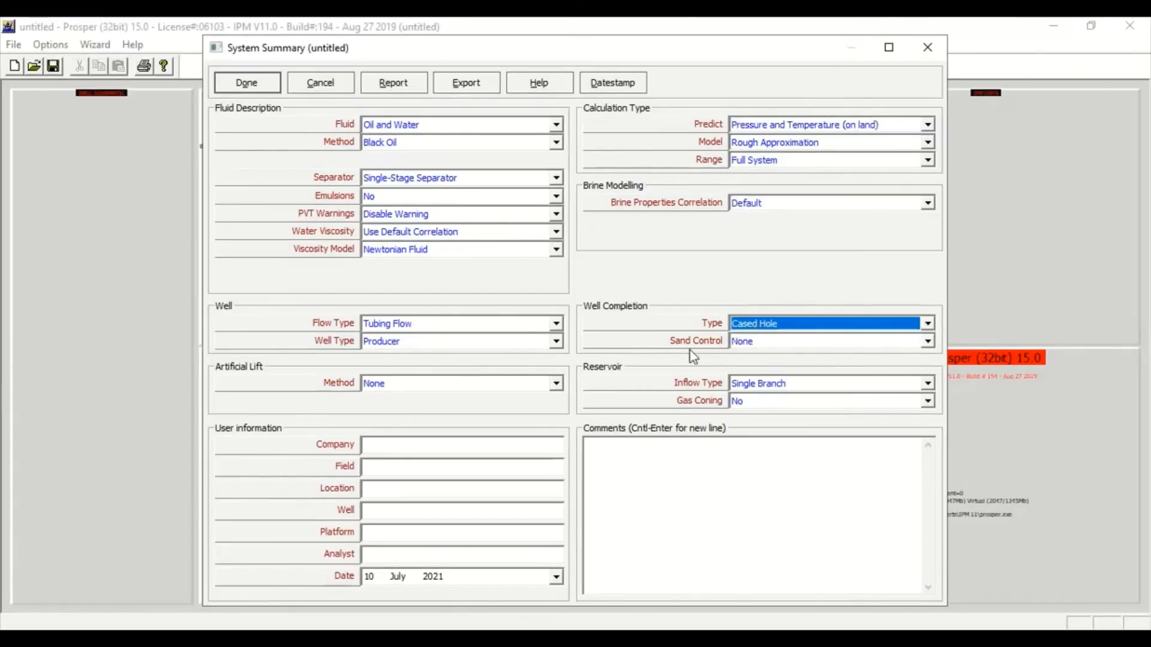
left_click(754, 347)
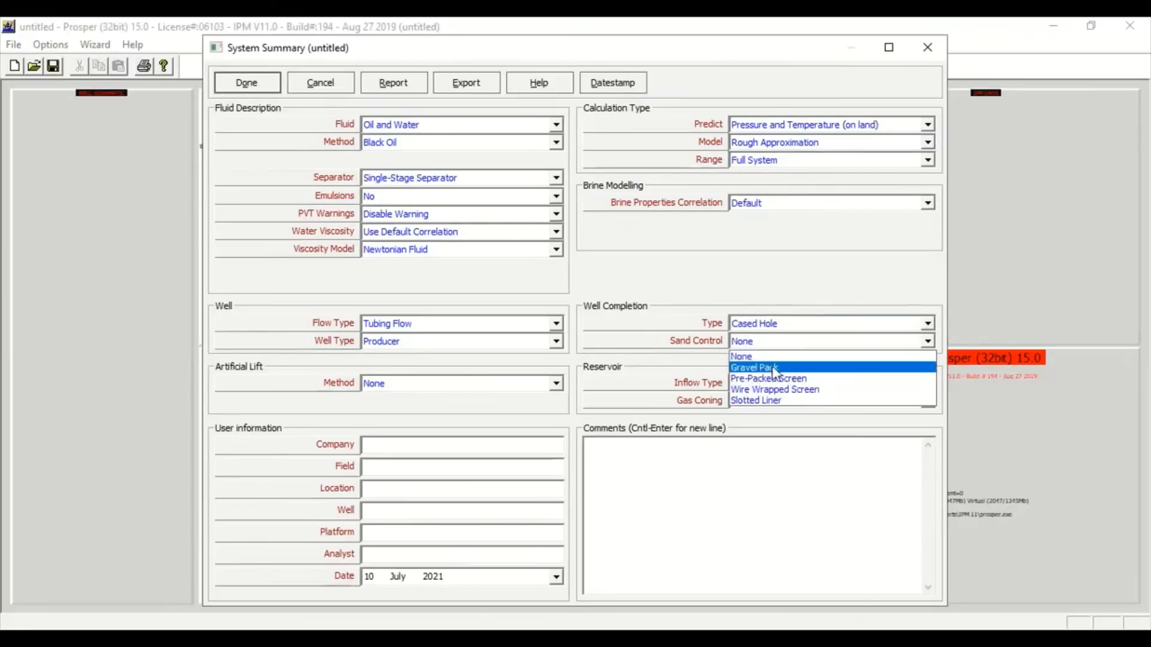
left_click(774, 370)
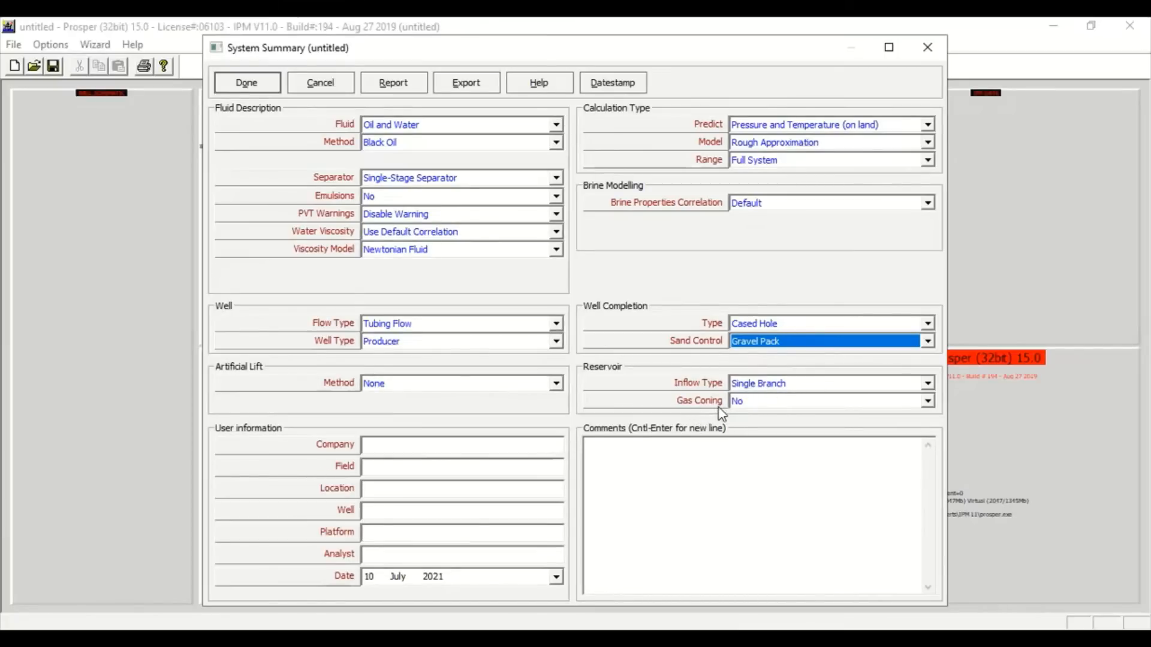
left_click(257, 86)
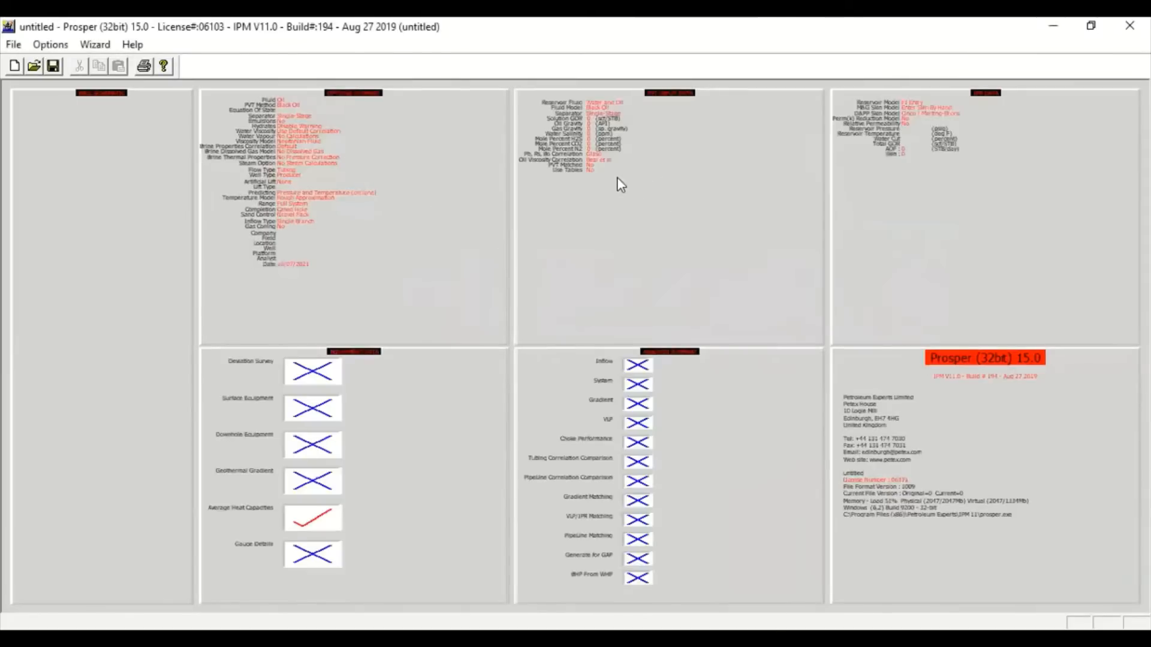
- Open the PVT input data and set the solution GOR to 800 scf/STB and the oil gravity to 37 API
double_click(618, 177)
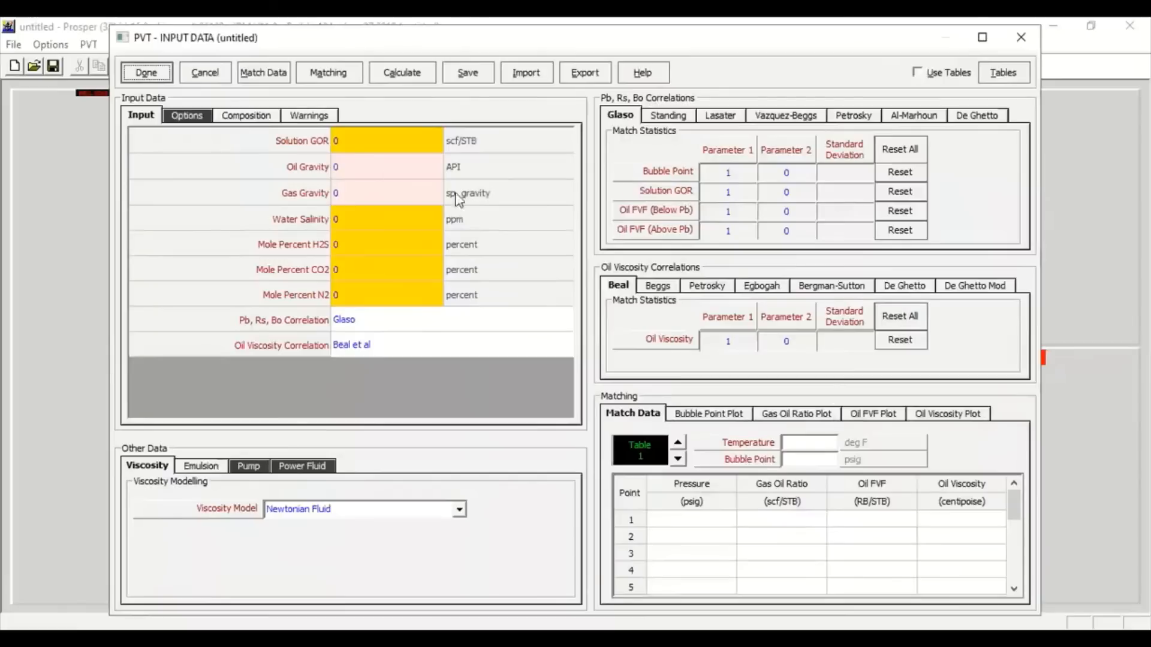
left_click(379, 138)
type("8")
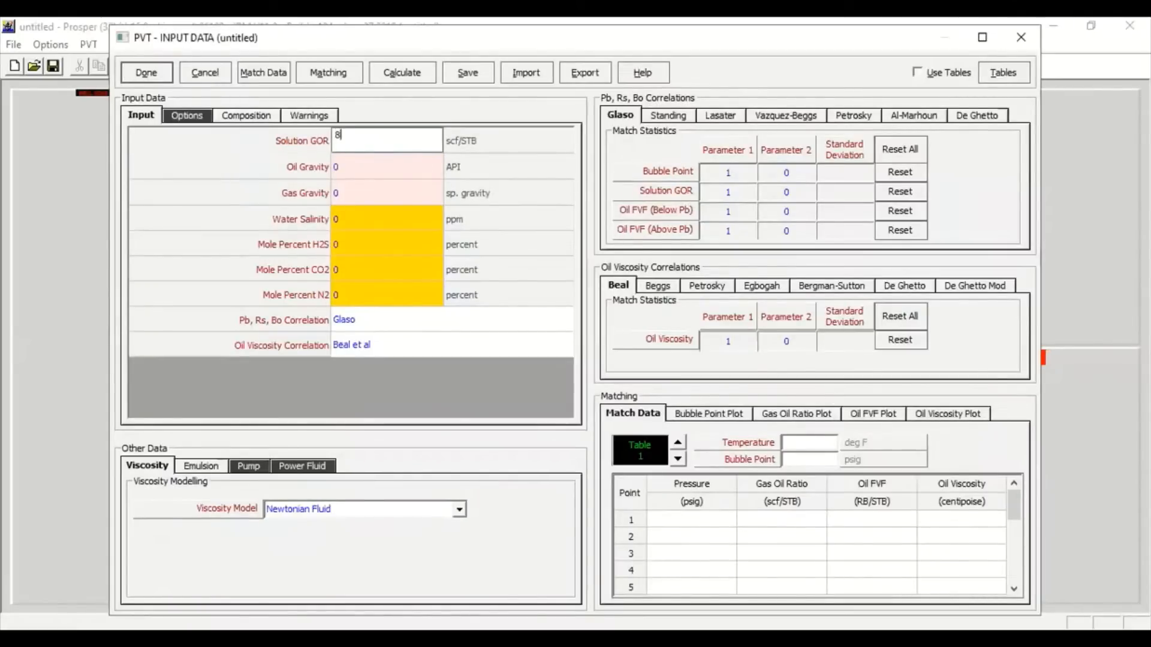
type("00")
key("Return")
left_click(345, 174)
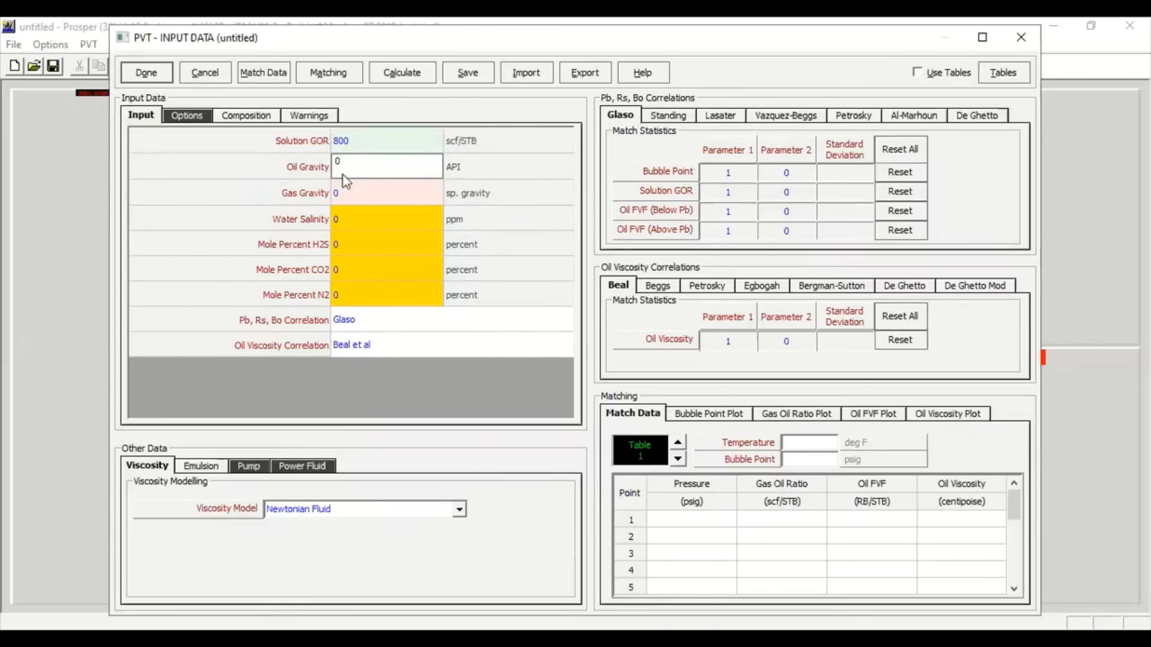
type("37")
- Set the gas gravity to 0.76 and the water salinity to 23000 ppm in the PVT input data
left_click(349, 197)
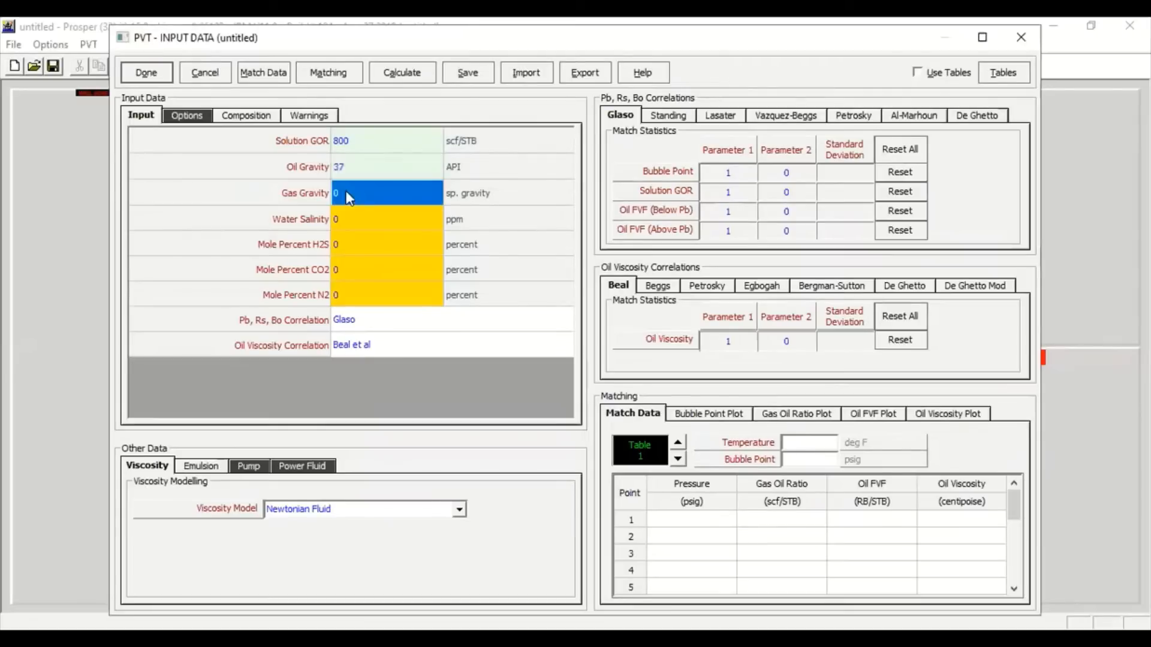
left_click(352, 199)
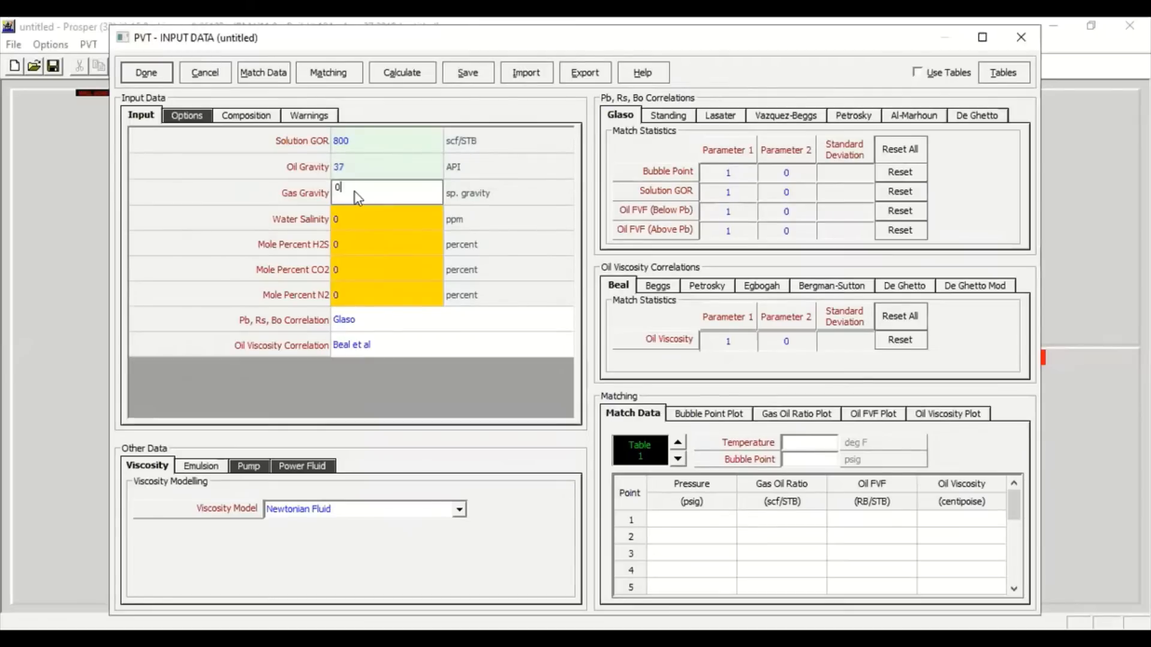
type(".76")
key("Return")
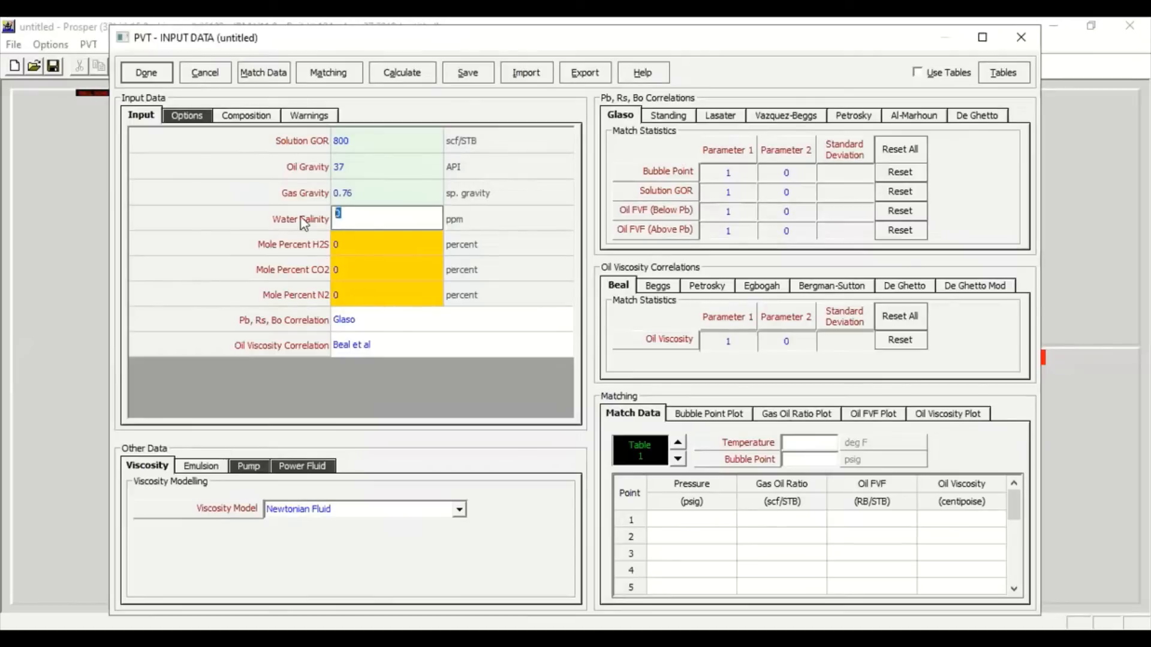
type("23000")
- Choose Glaso as the Pb, Rs, Bo correlation and Beal et al as the oil viscosity correlation
left_click(380, 328)
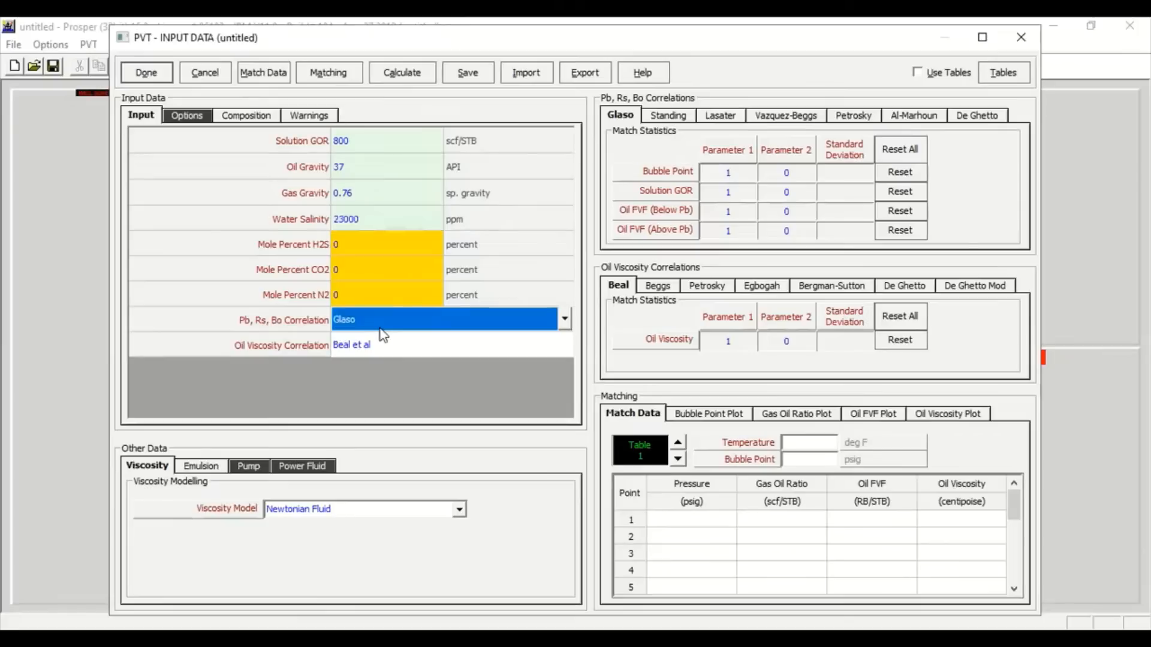
left_click(567, 325)
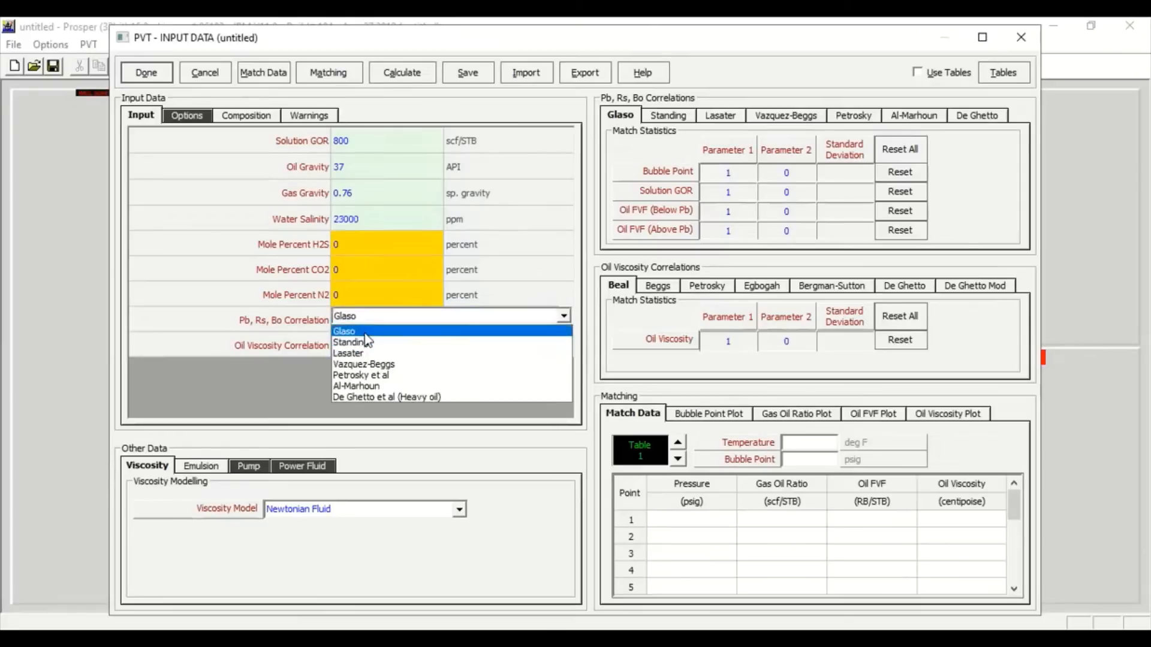
left_click(366, 332)
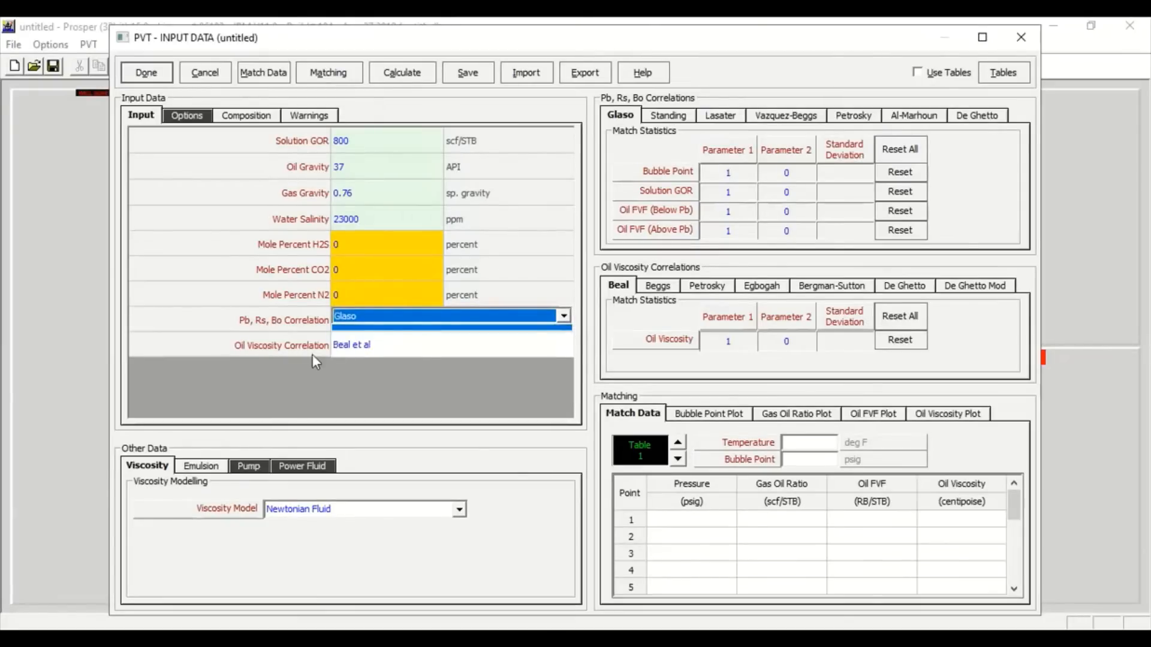
left_click(401, 353)
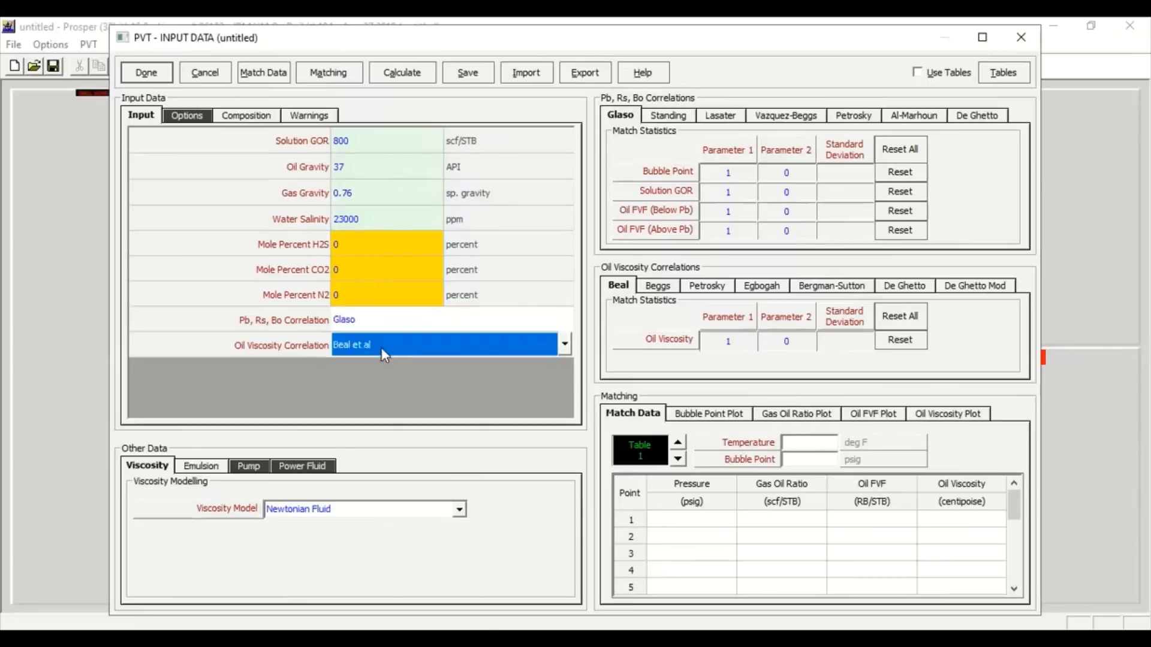
left_click(565, 345)
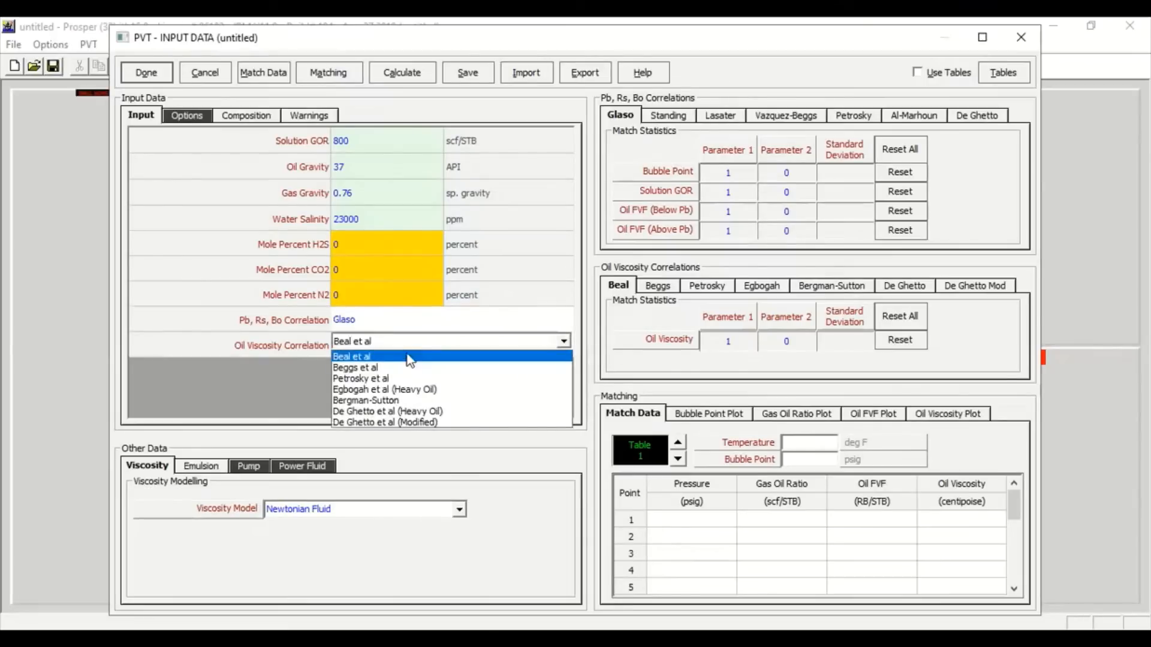
left_click(366, 358)
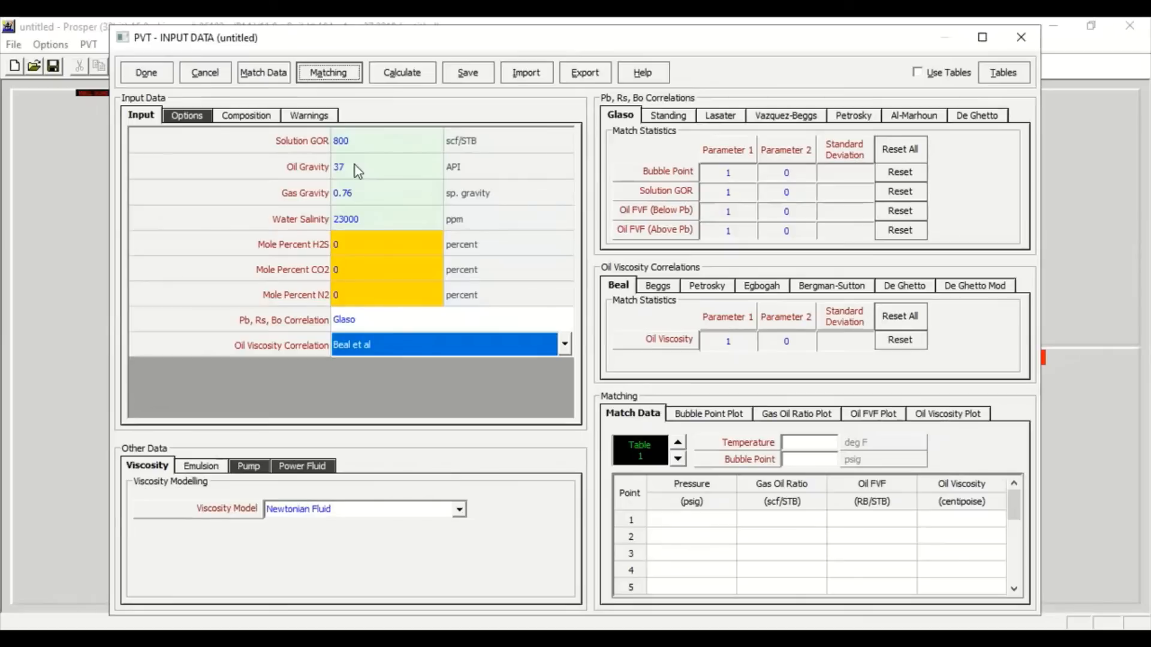
- Enter PVT match rows of pressure/GOR/FVF/viscosity: 4000/800/1.42/0.364, 3500/800/1.432/0.35, 3000/655/1.352/0.403, 2400/500/1.273/0.48, 1000/190/1.12/0.7205
left_click(267, 73)
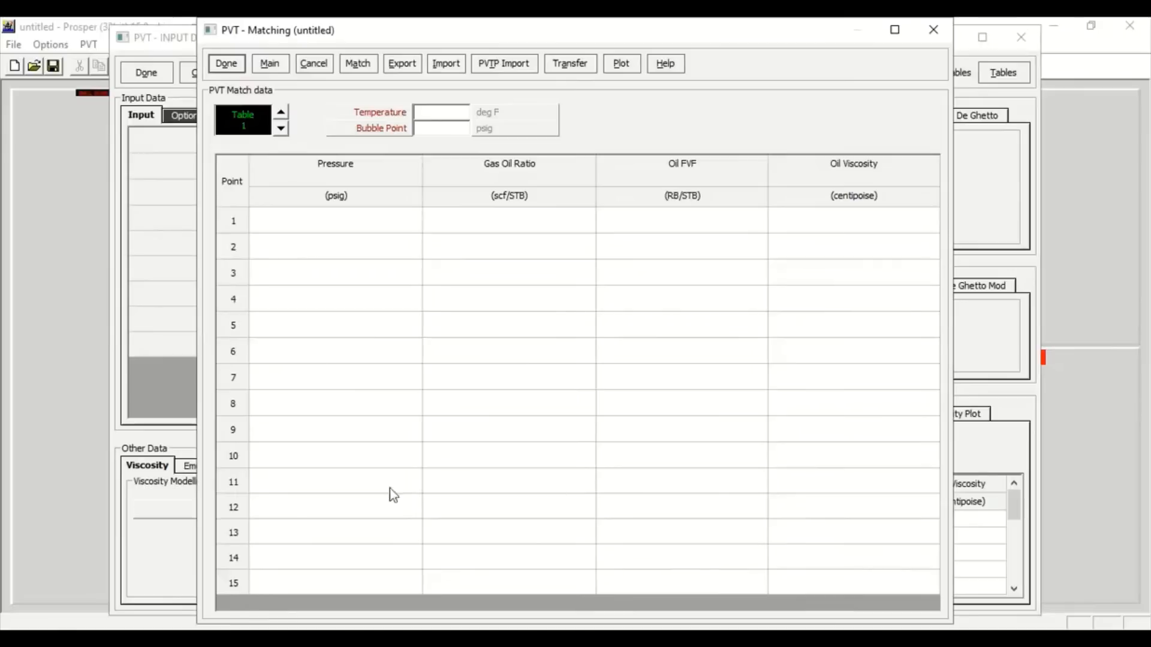
type("4000\t800\t1.42\t0.364 3500\t800\t1.432\t0.35 3000\t655\t1.352\t0.403 2400\t500\t1.273\t0.48 1000\t190\t1.12\t0.7205")
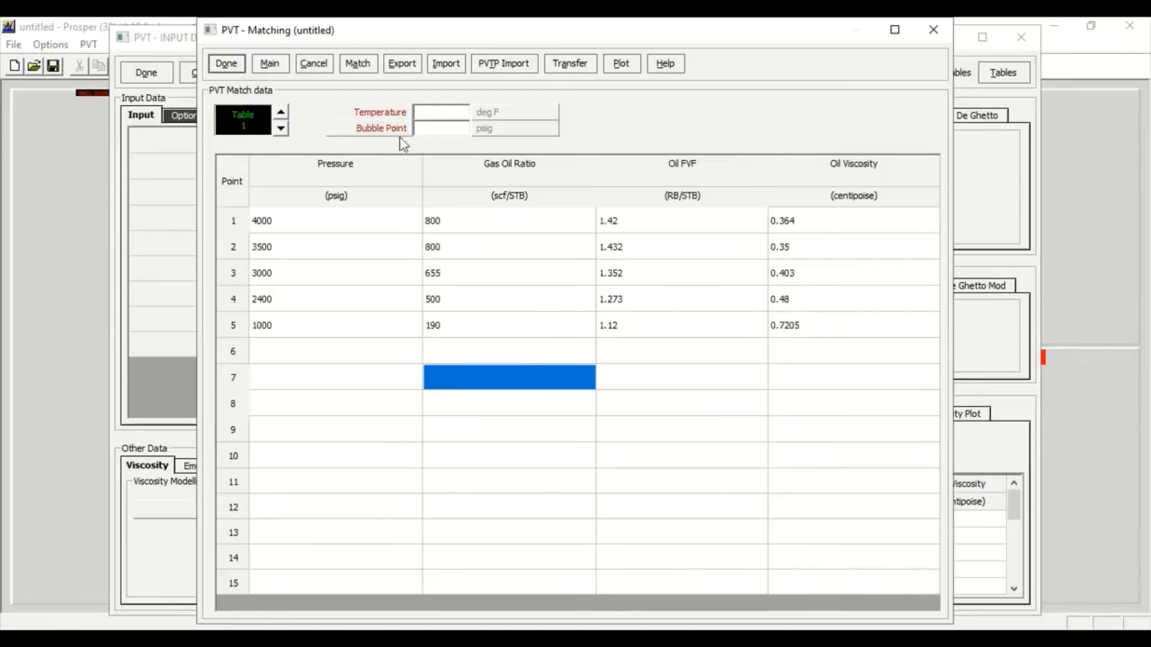
- Set the match data temperature to 210 deg F and the bubble point to 3500 psig
left_click(428, 109)
type("210")
left_click(435, 127)
type("3500")
- Open the PVT matching calculation and match all correlations to the entered data
left_click(354, 66)
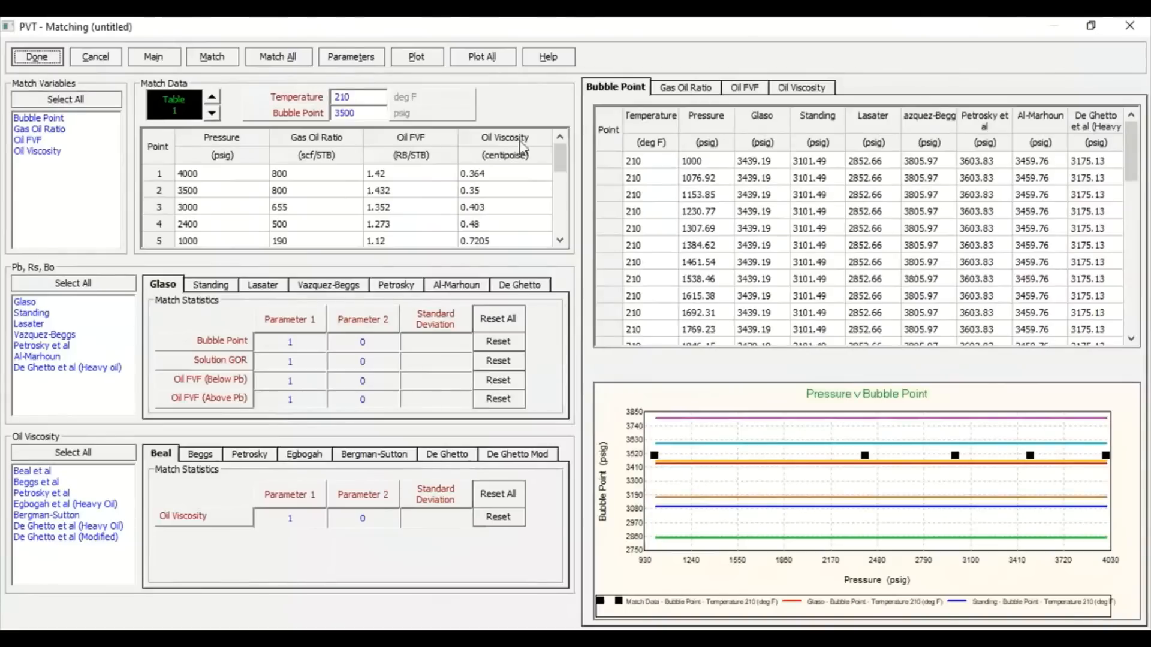
left_click(279, 60)
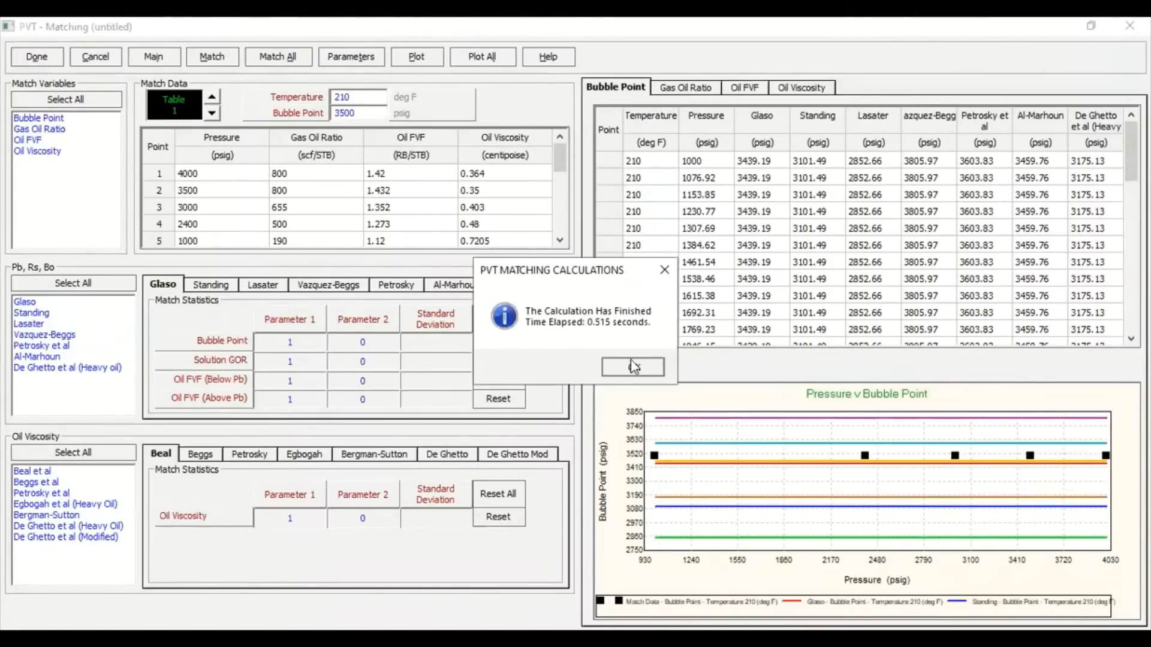
left_click(631, 364)
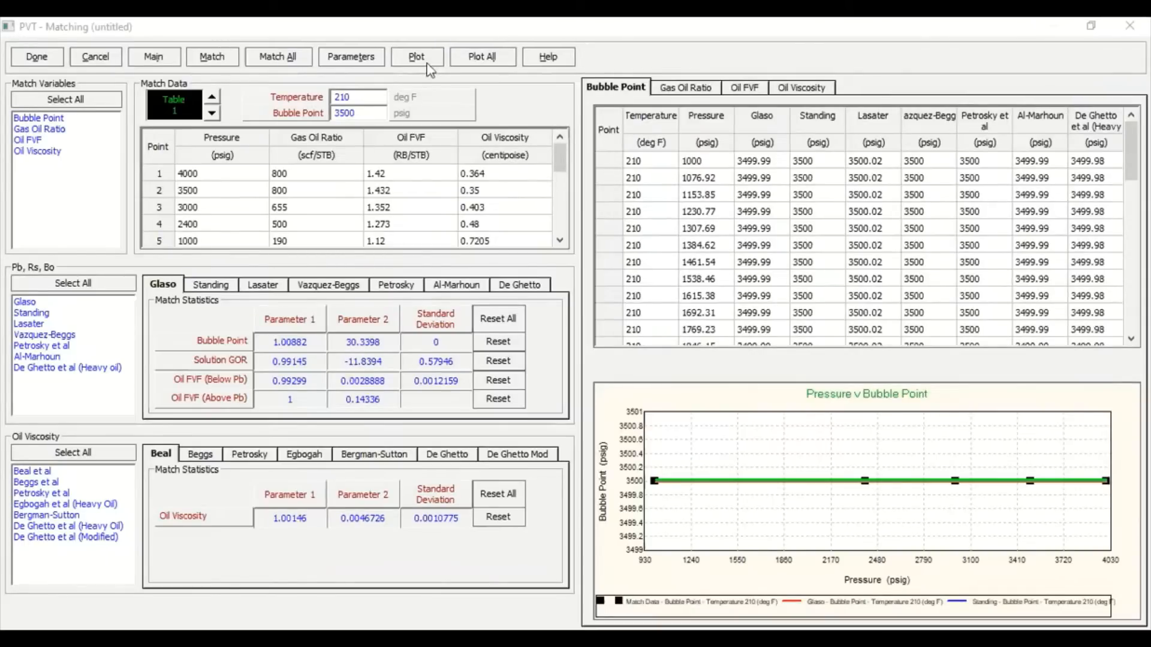
- Open the matching plot and add the gas oil ratio curves for both the calculated and the match data at 210 deg F
left_click(470, 60)
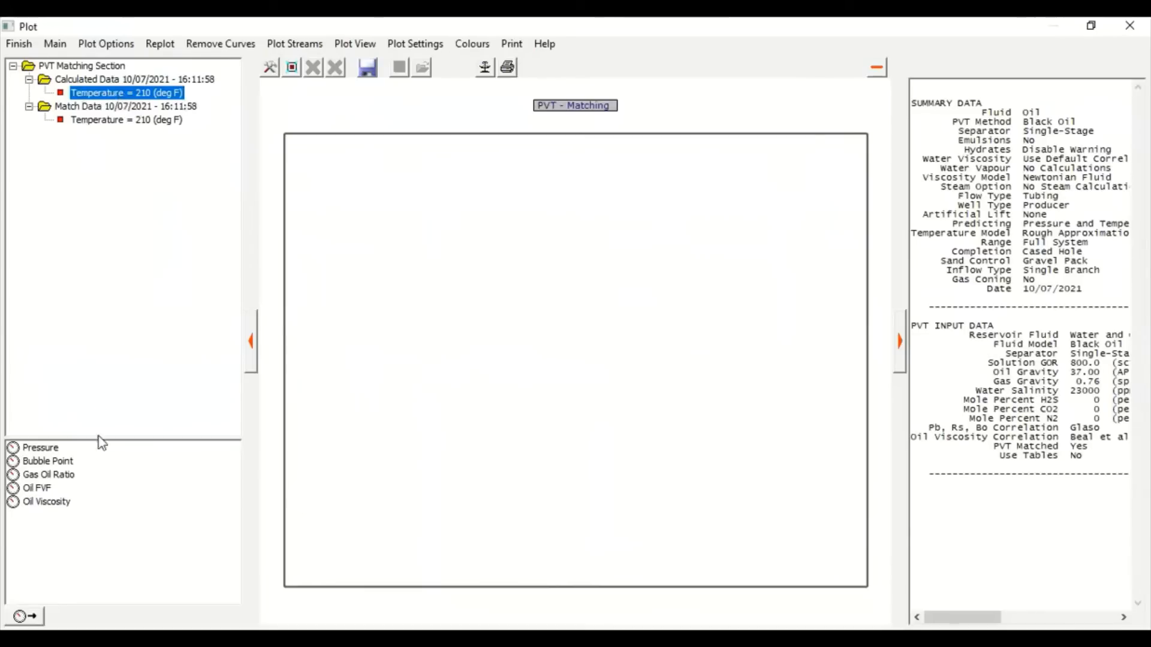
left_click(63, 477)
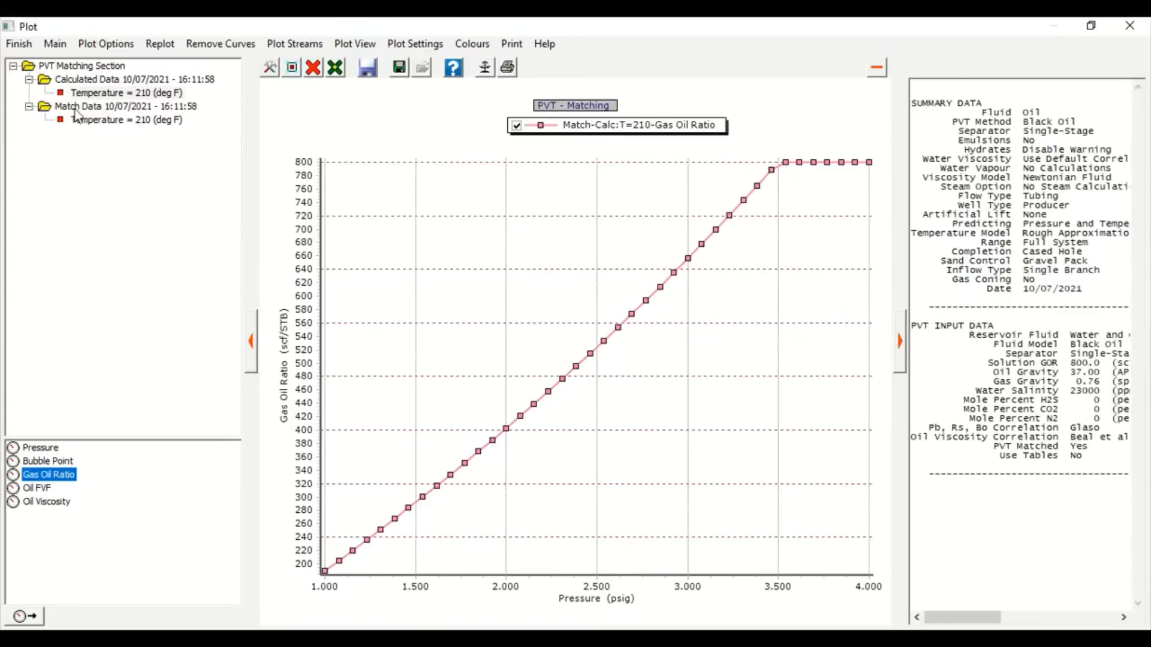
left_click(115, 123)
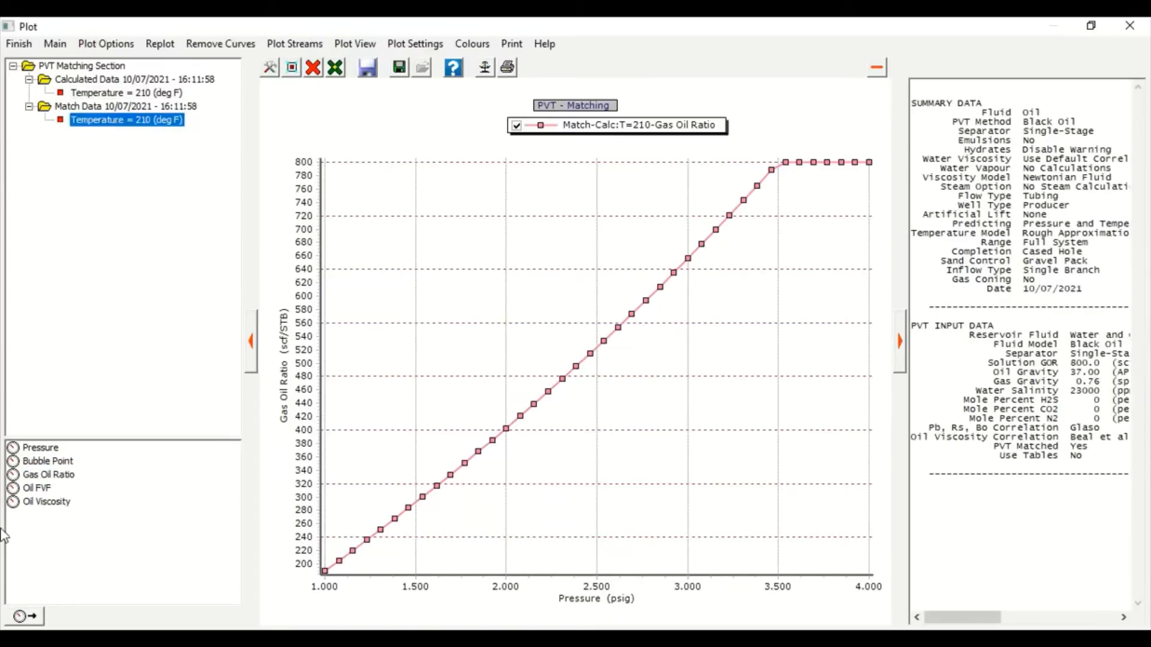
left_click(48, 475)
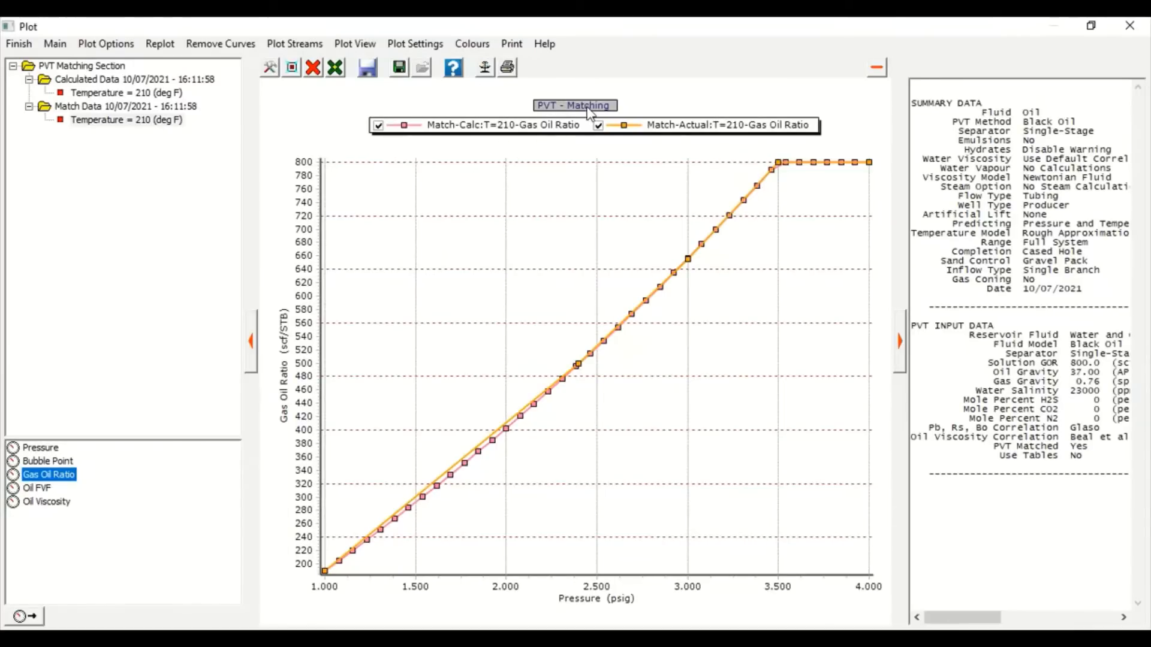
- Hide the calculated gas oil ratio curve to view the match data alone, and show it again
left_click(377, 126)
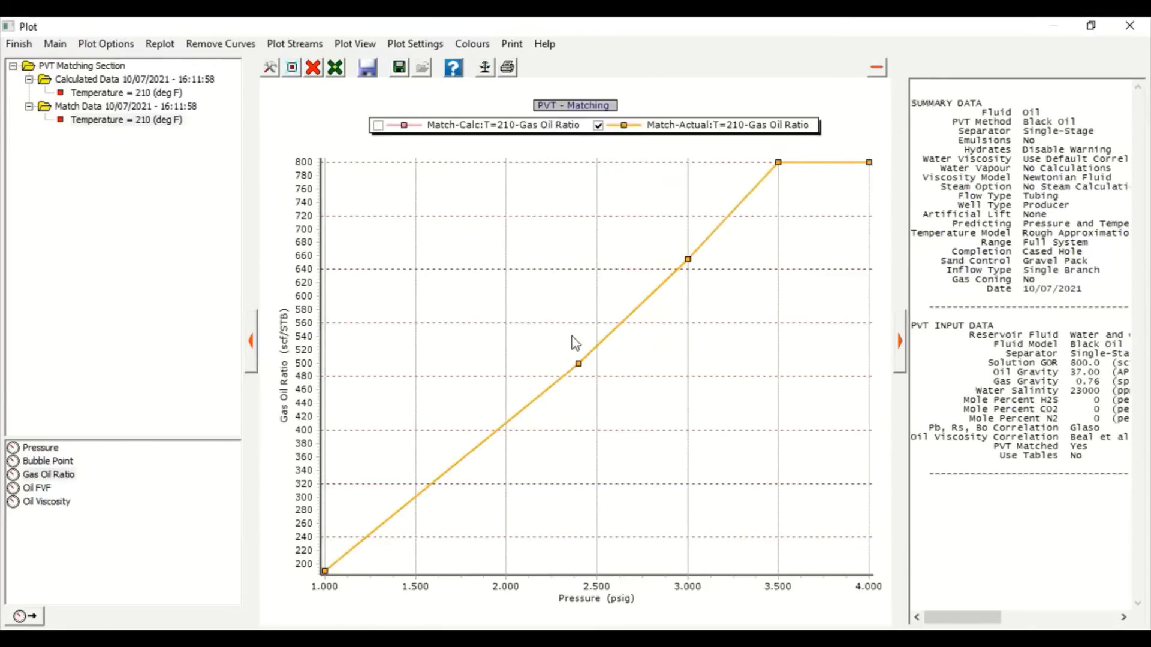
left_click(377, 127)
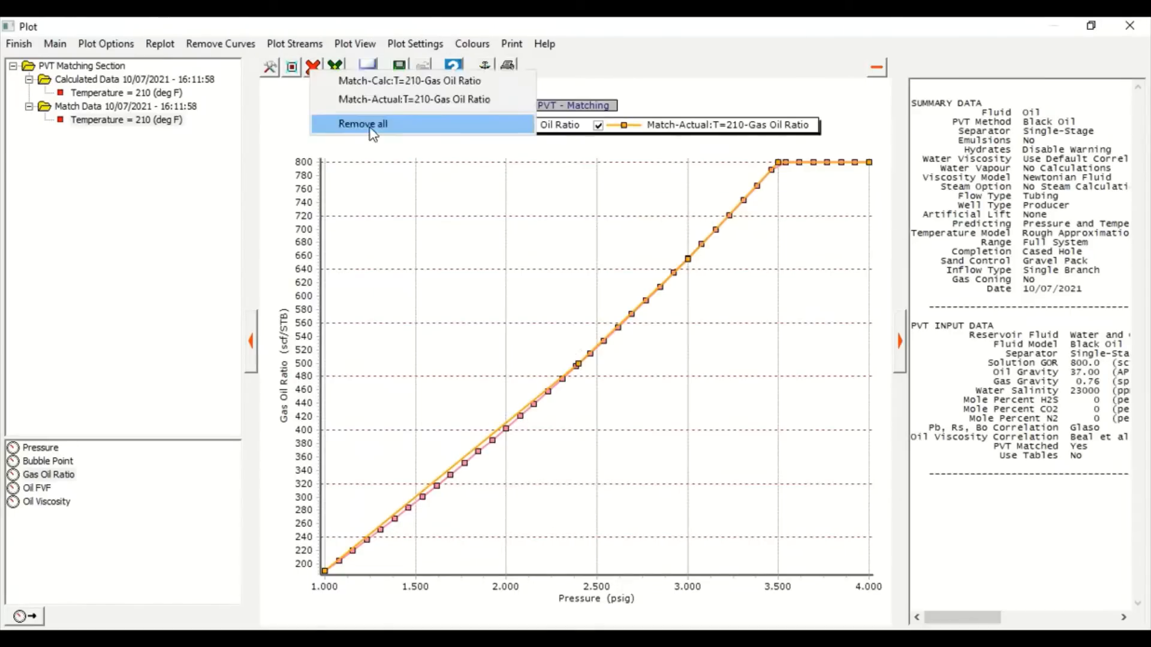
- Remove all gas oil ratio curves and plot the oil FVF for both the calculated and the match data at 210 deg F
left_click(365, 124)
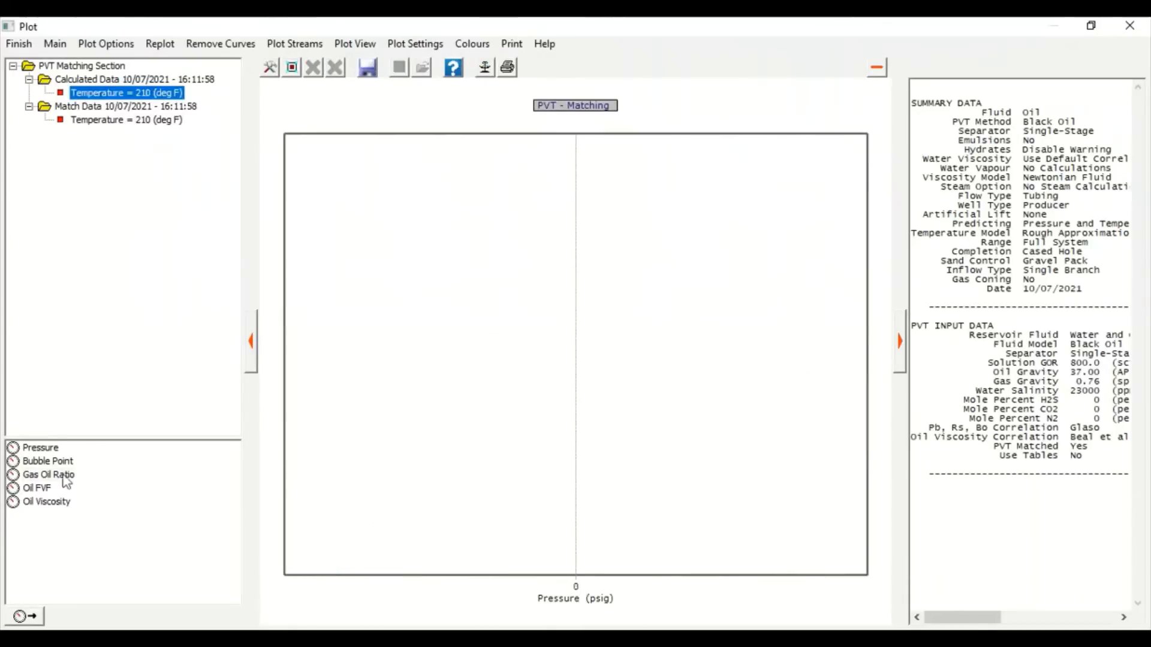
left_click(37, 488)
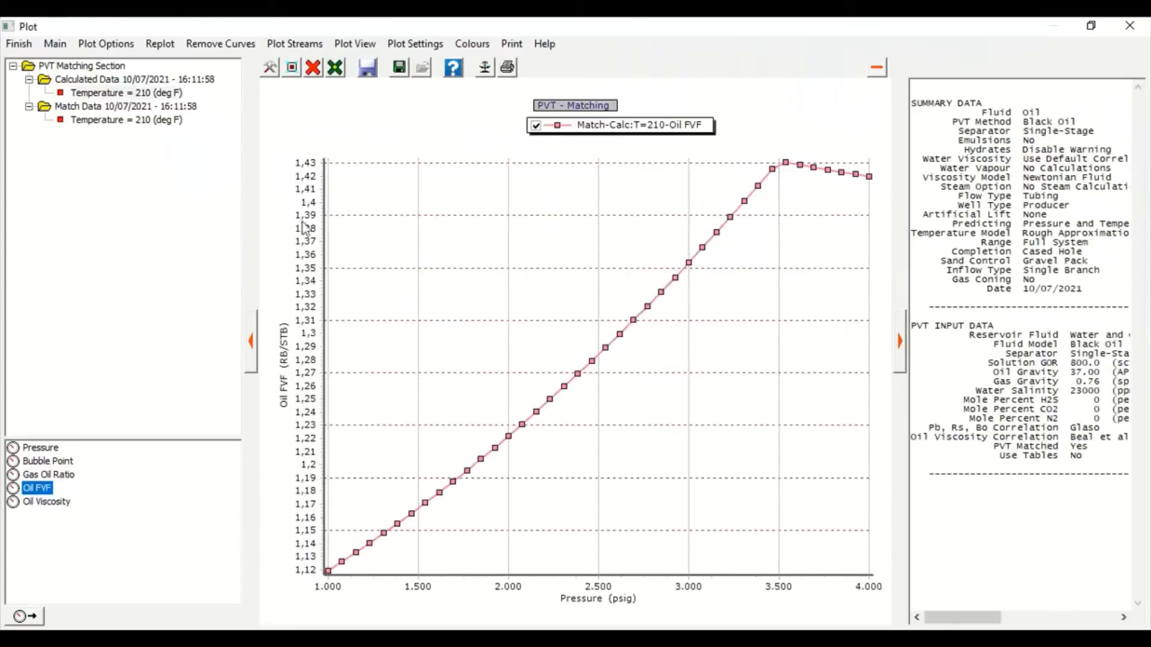
left_click(137, 121)
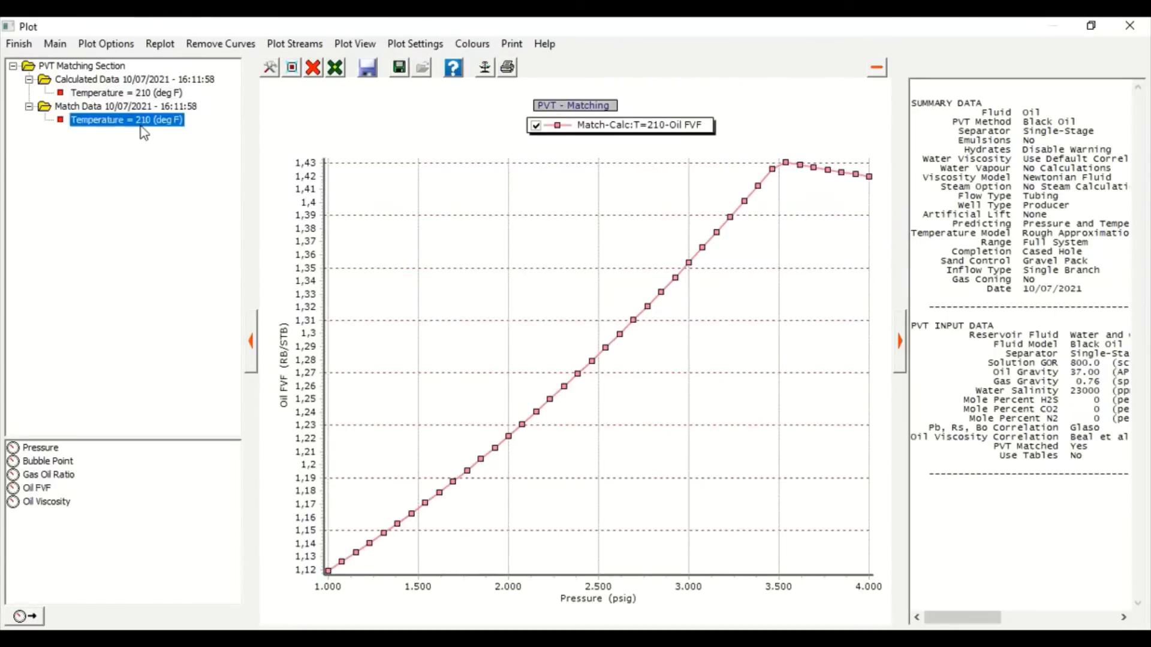
left_click(38, 490)
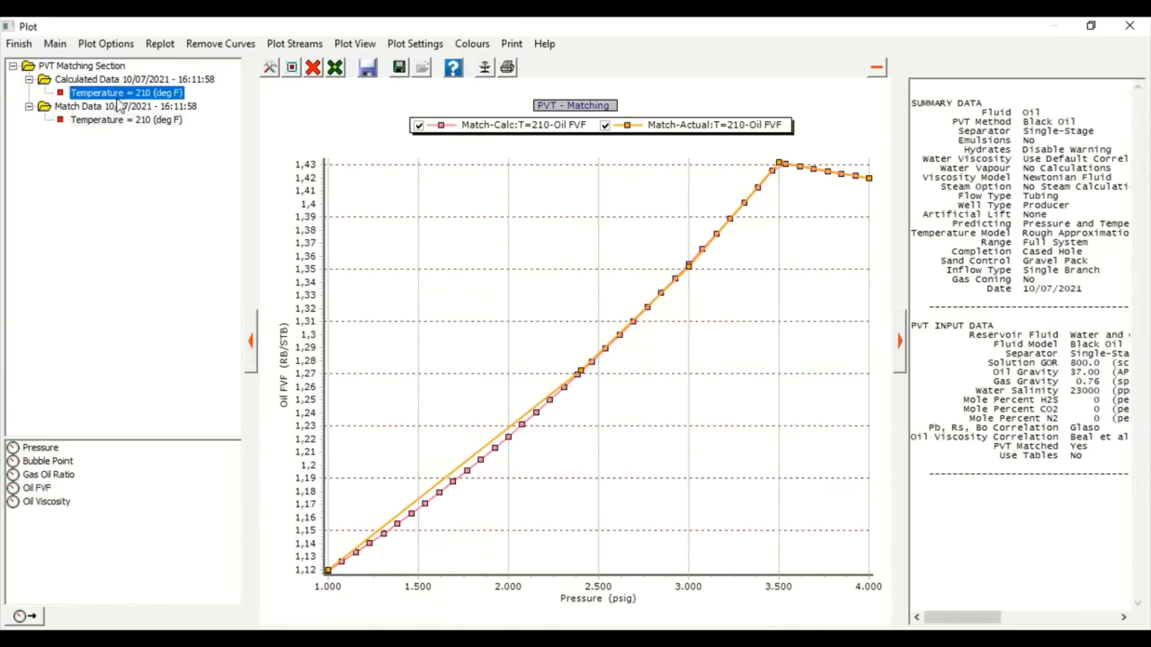
- Add the oil viscosity curves for both the calculated and the match data at 210 deg F to the plot
left_click(45, 503)
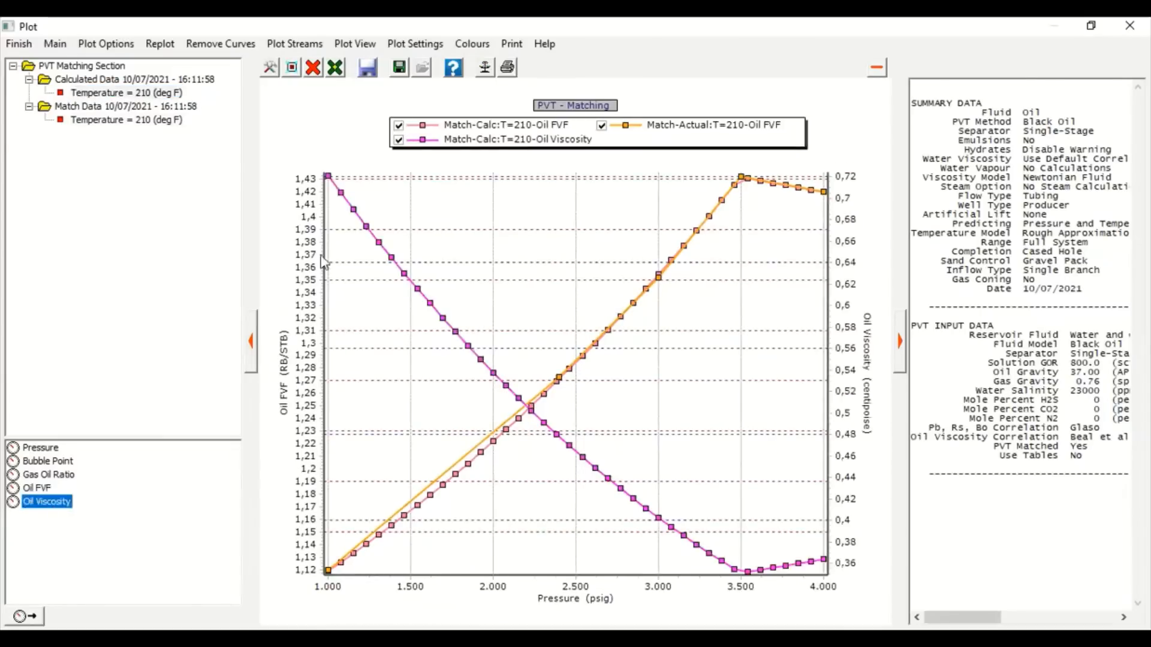
left_click(137, 121)
left_click(48, 502)
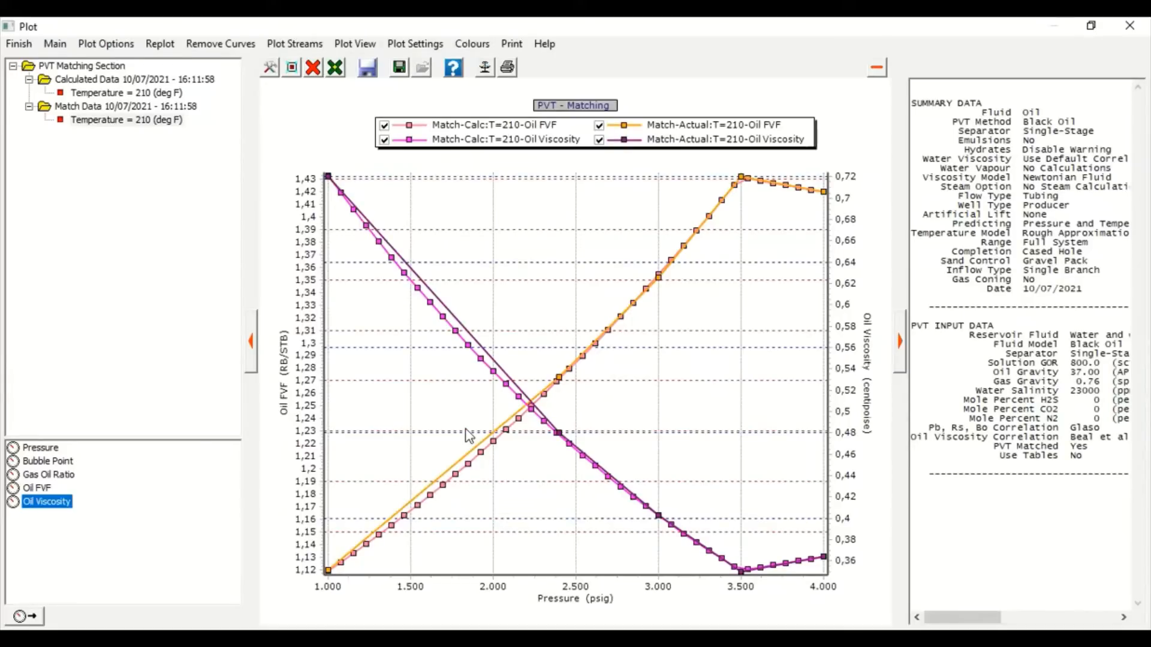
- Leave the matching plot, accept the PVT matching and input data, and open the inflow performance relationship input
left_click(23, 47)
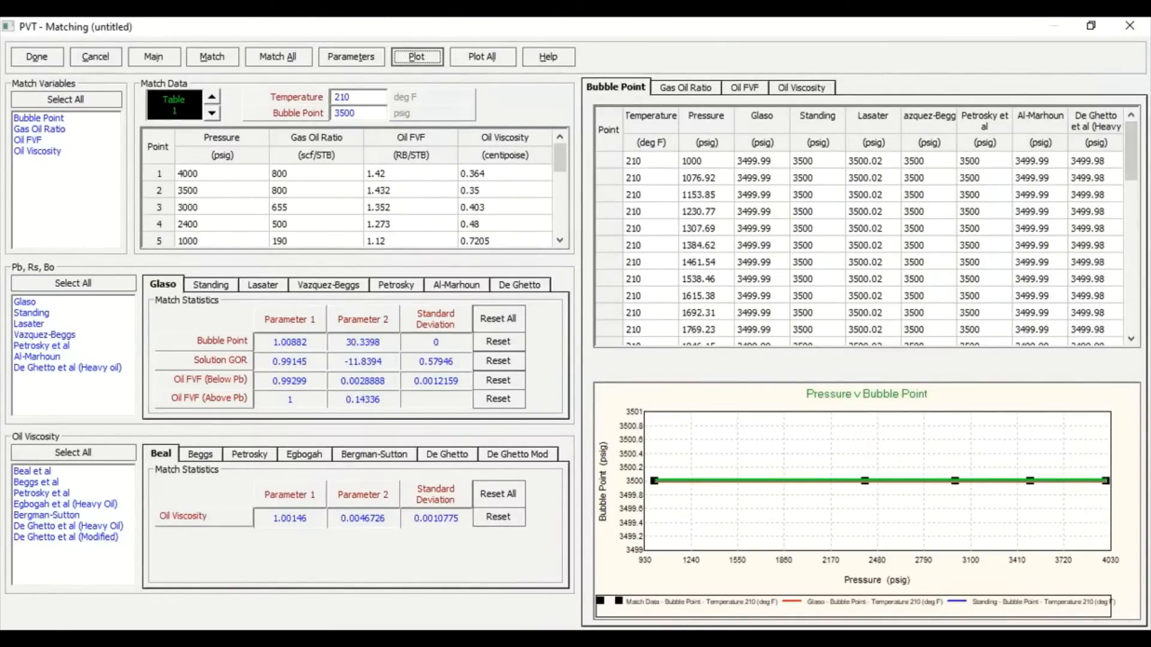
left_click_drag(1131, 151, 1022, 139)
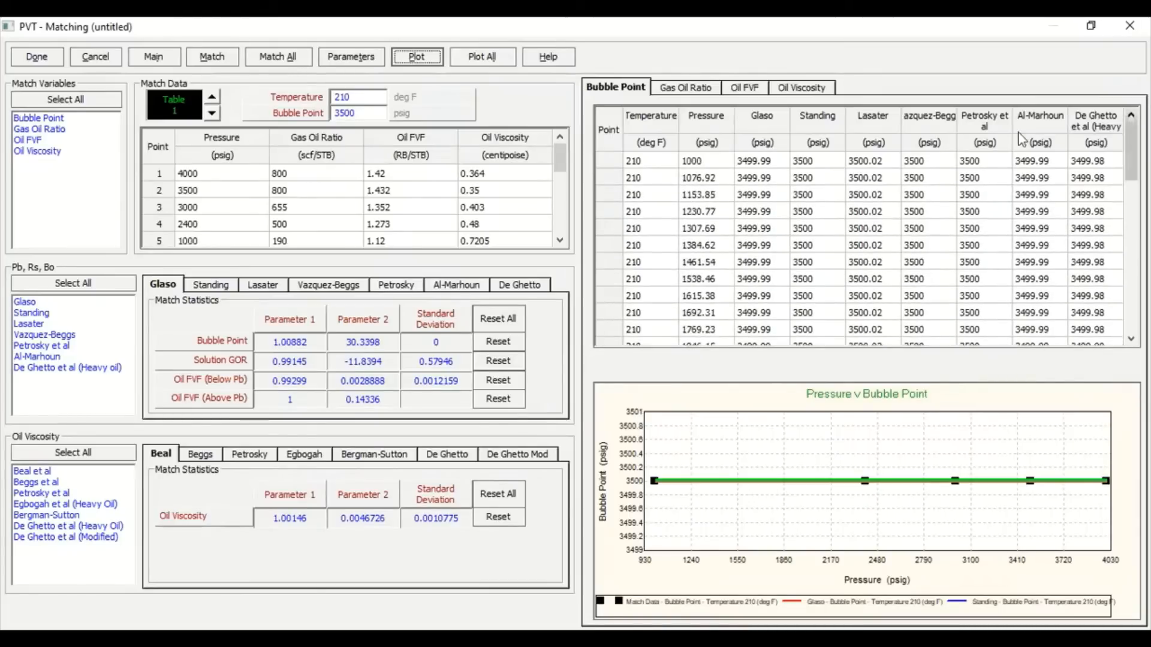
left_click(45, 60)
left_click(232, 66)
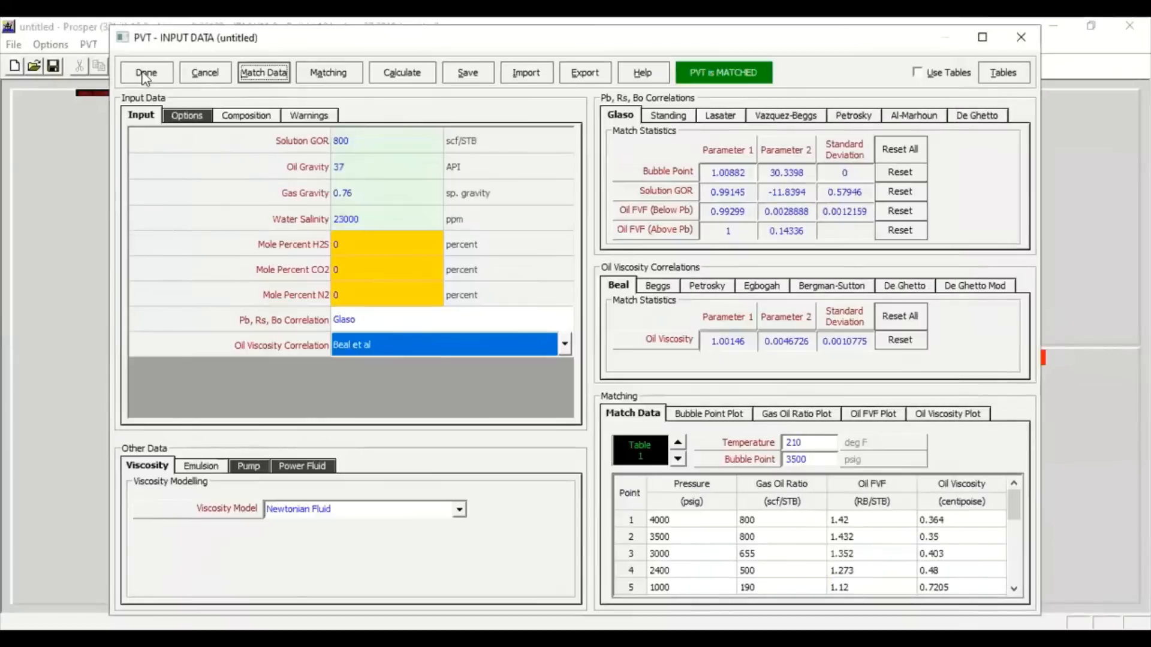
left_click(145, 74)
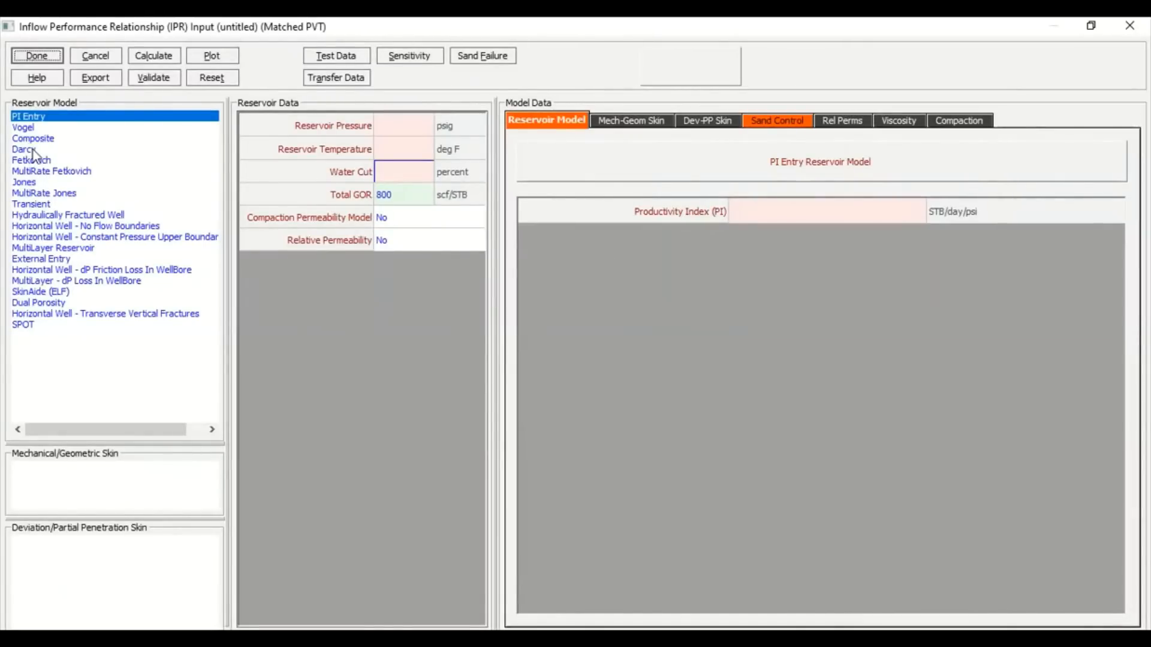
- Choose the Darcy reservoir model with Karakas+Tariq mechanical skin and Cinco (2) / Marting-Brons deviation and partial penetration skin
left_click(29, 150)
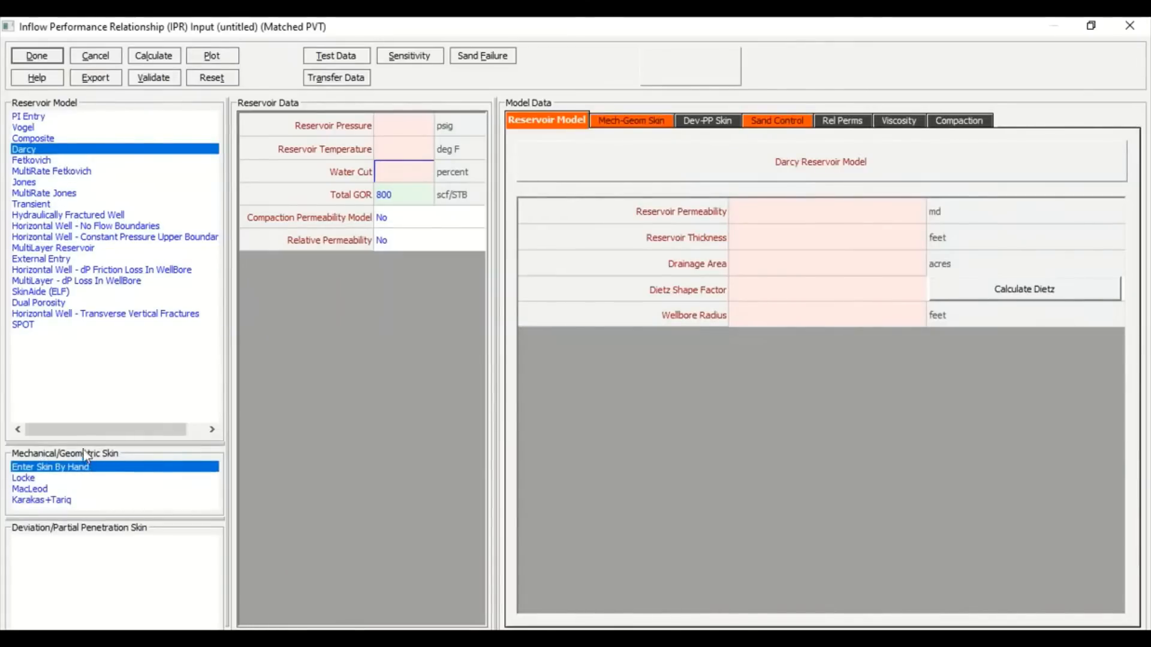
left_click(58, 508)
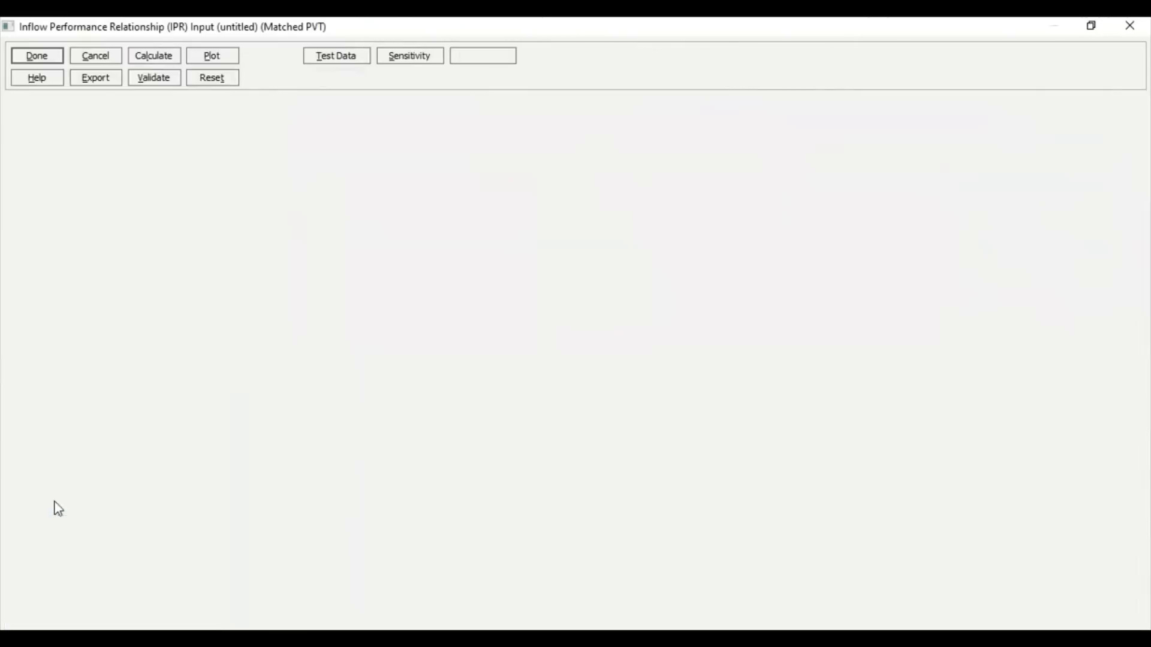
left_click(40, 542)
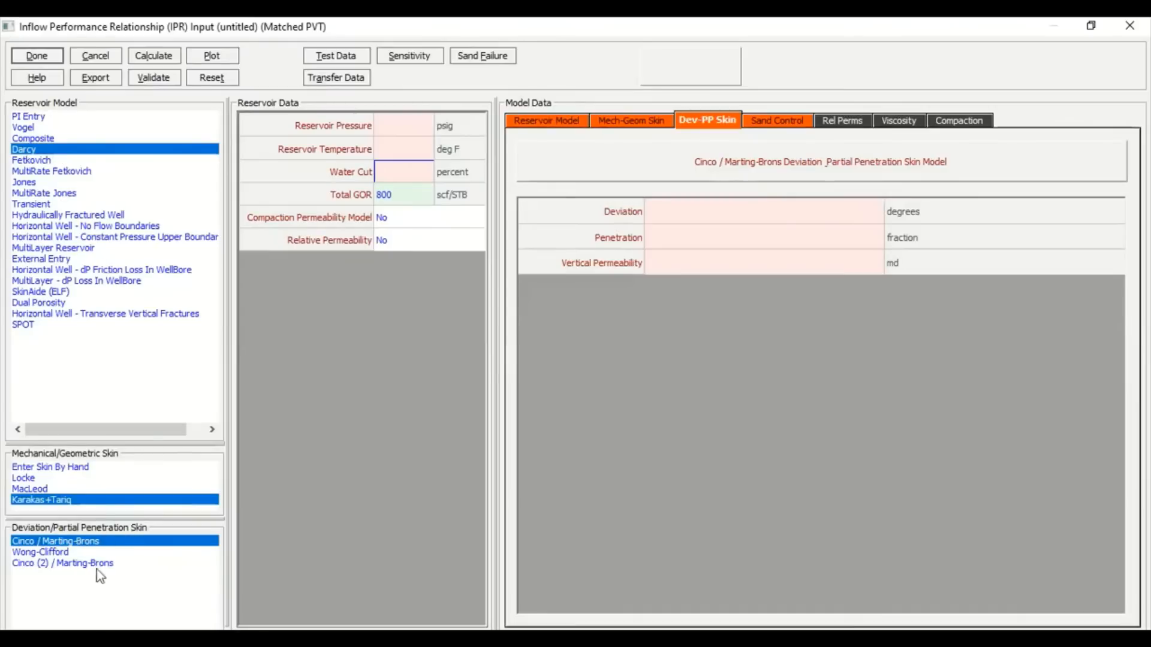
left_click(70, 563)
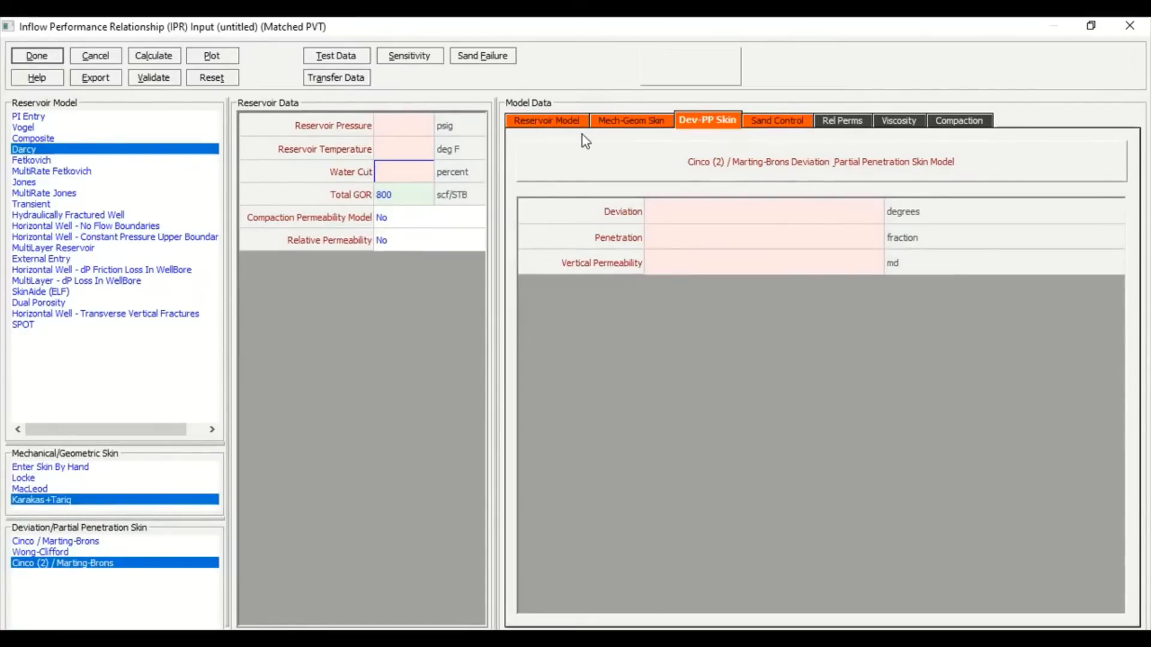
- Set the reservoir pressure to 5200 psig, the reservoir temperature to 210 deg F and the water cut to 0 percent
left_click(407, 127)
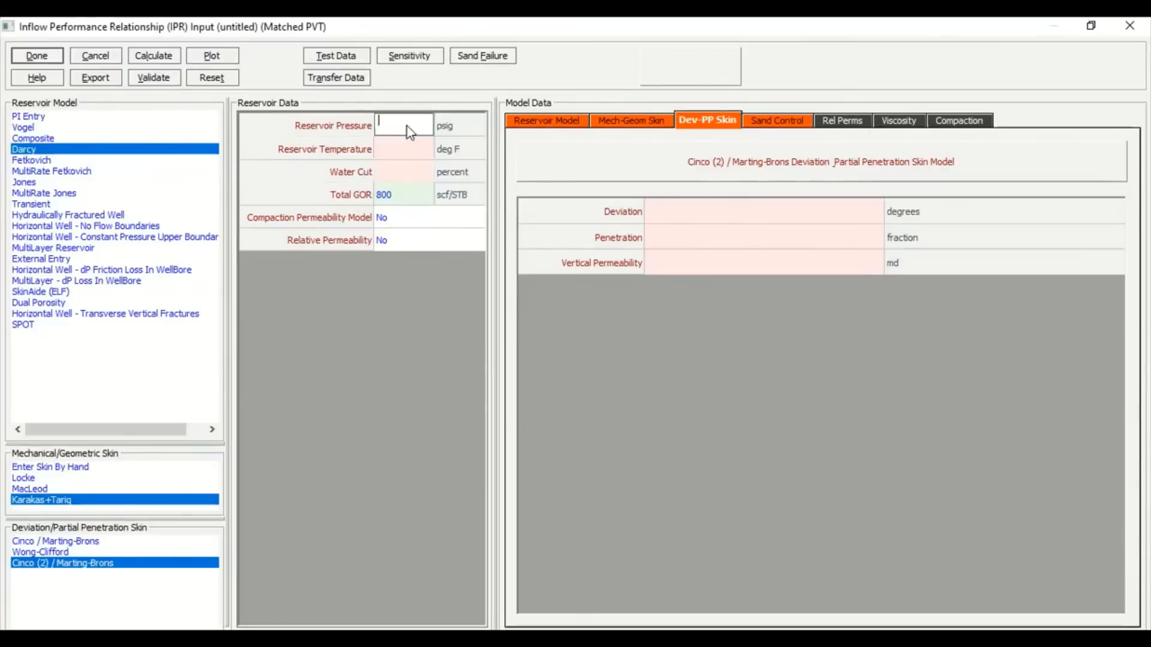
type("200")
left_click(404, 147)
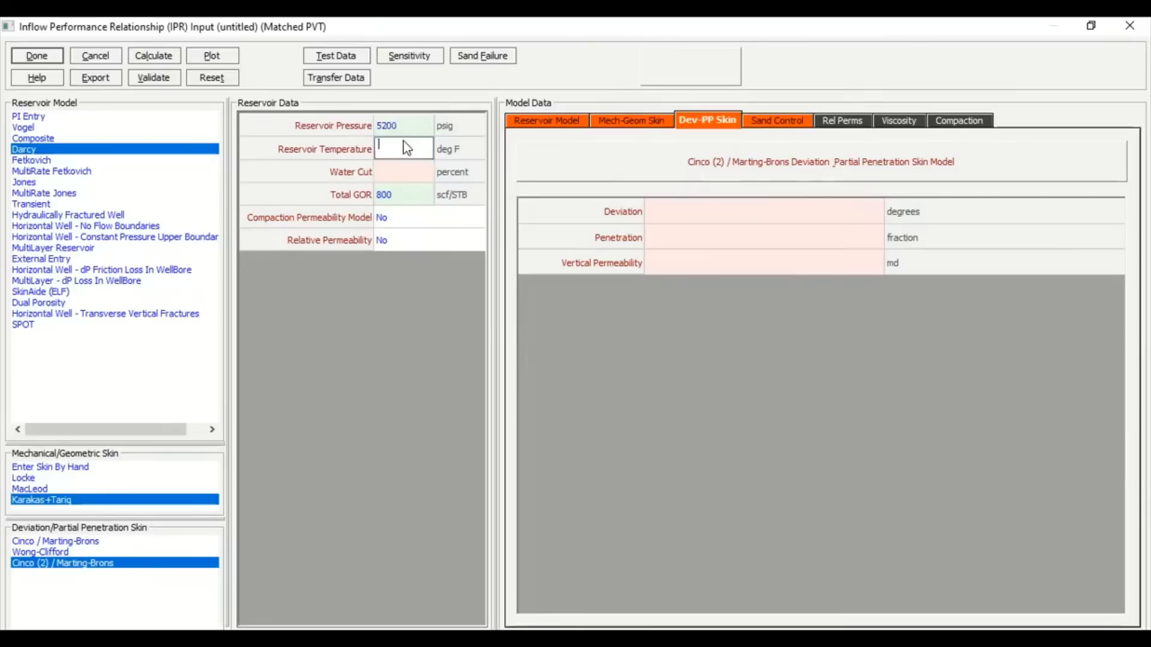
type("210")
left_click(398, 174)
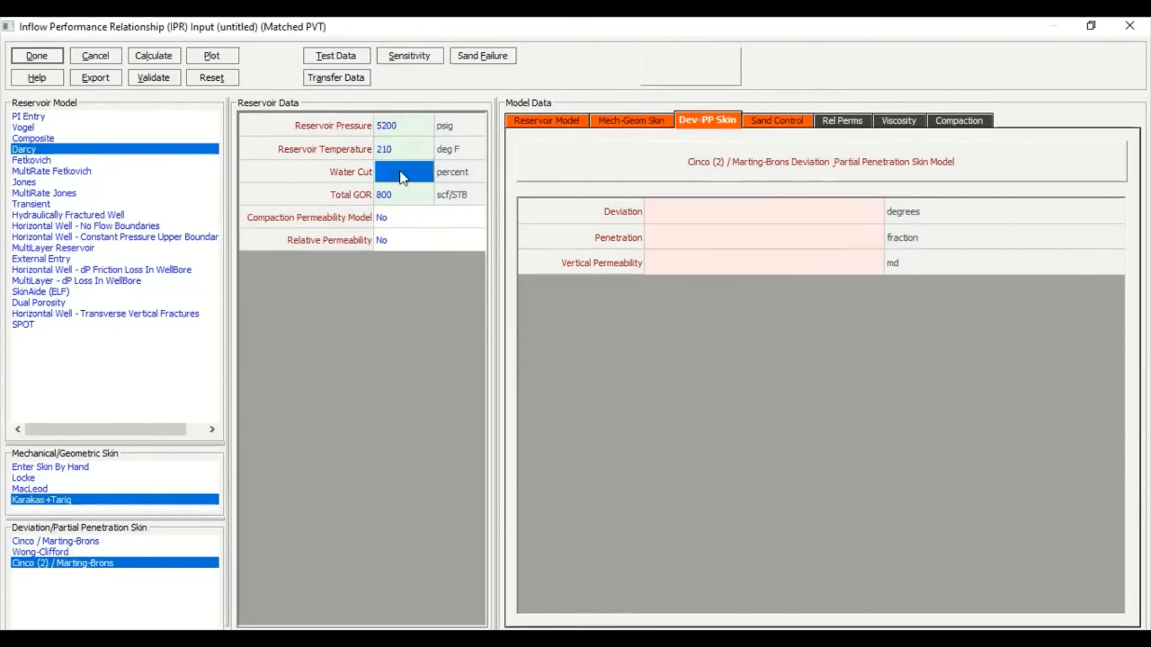
type("0")
left_click(408, 296)
- Keep the compaction permeability model and the relative permeability set to No
left_click(391, 223)
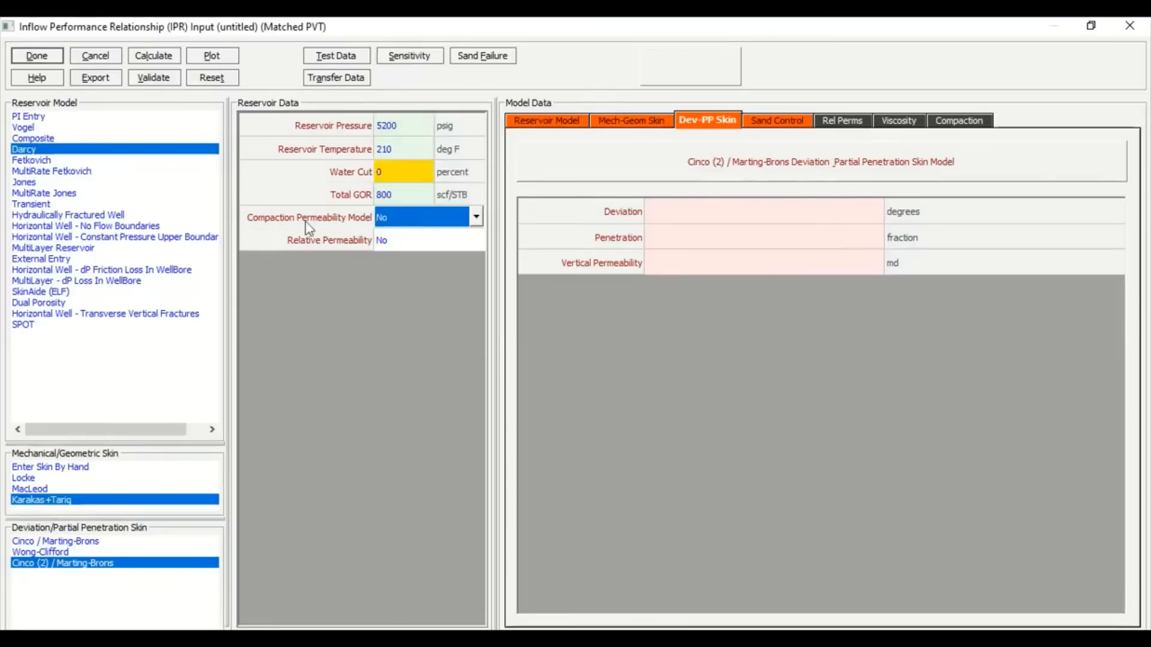
left_click(474, 218)
left_click(421, 241)
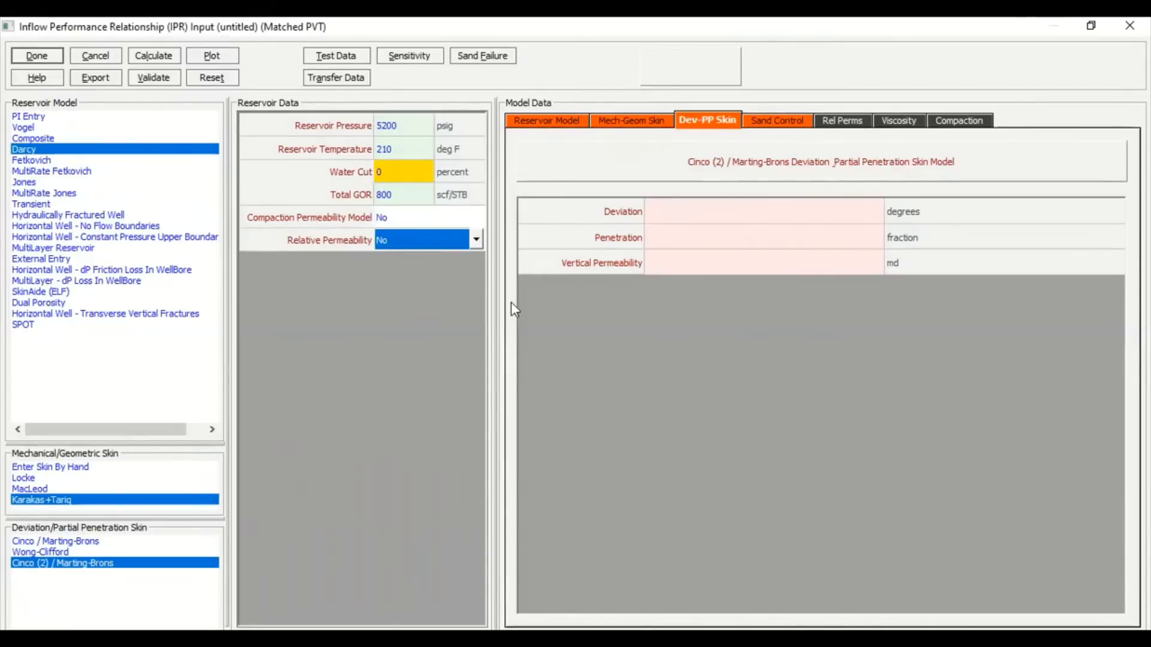
- Set the Darcy model's reservoir permeability to 50 md, reservoir thickness to 100 feet and drainage area to 500 acres
left_click(549, 125)
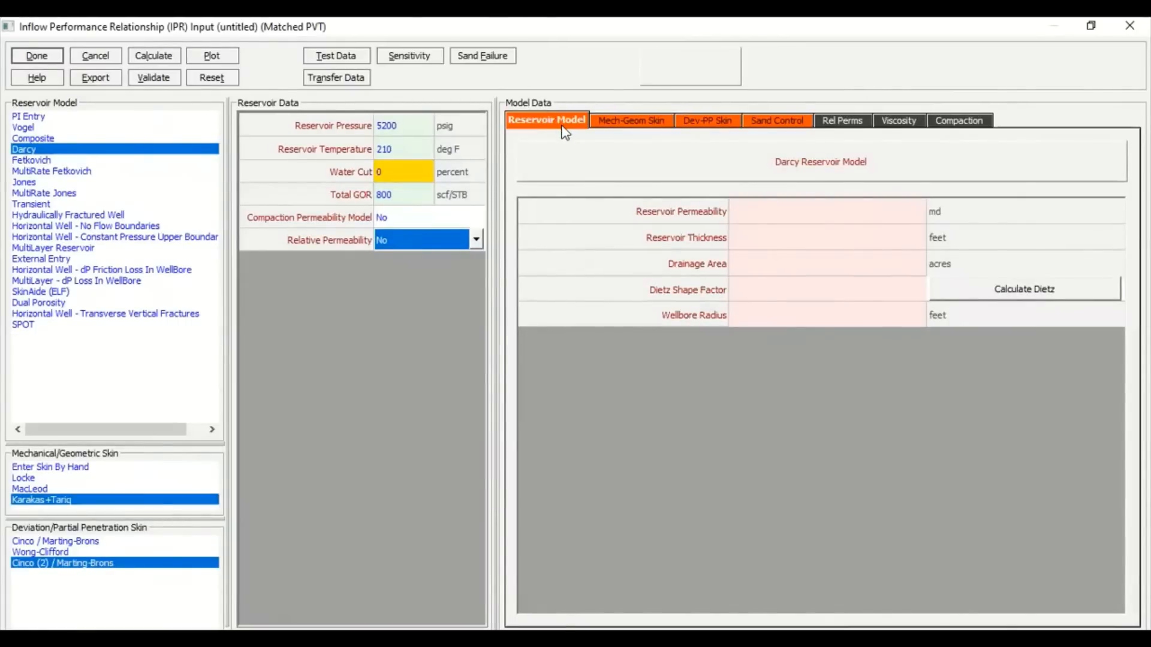
left_click(782, 211)
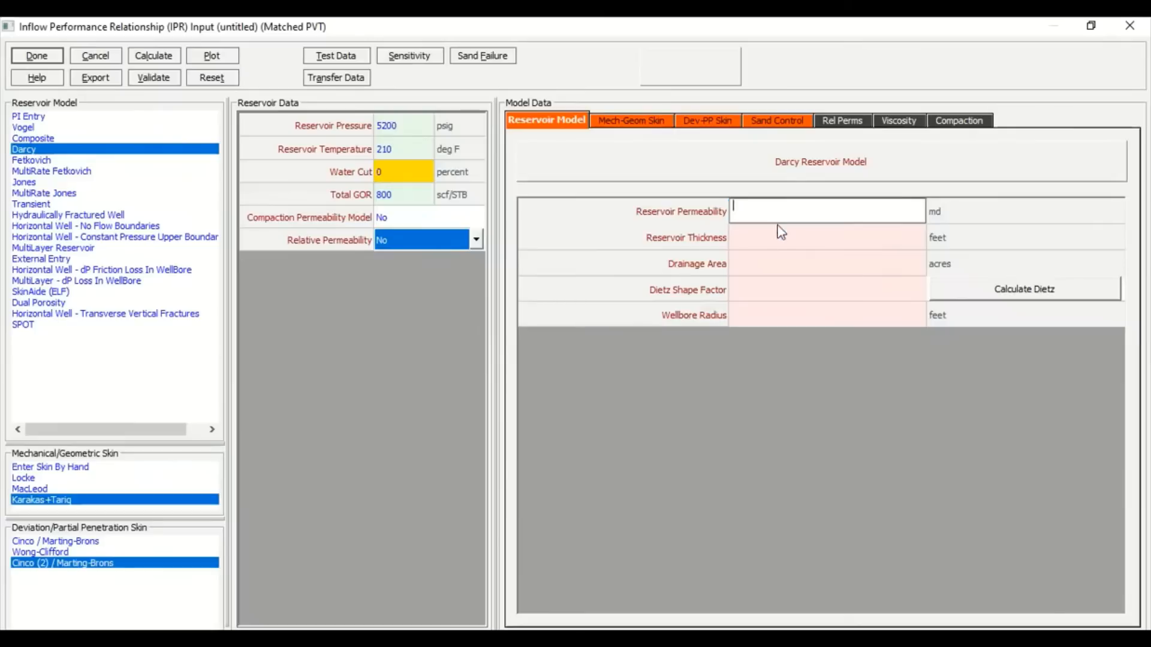
type("50")
left_click(747, 243)
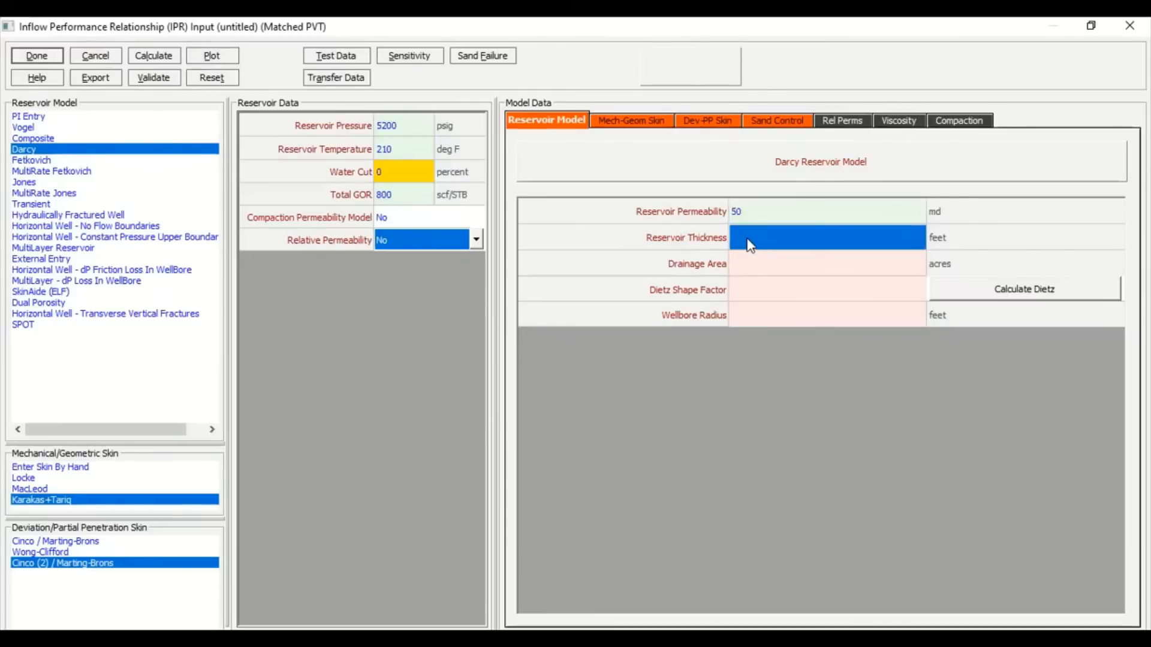
type("100")
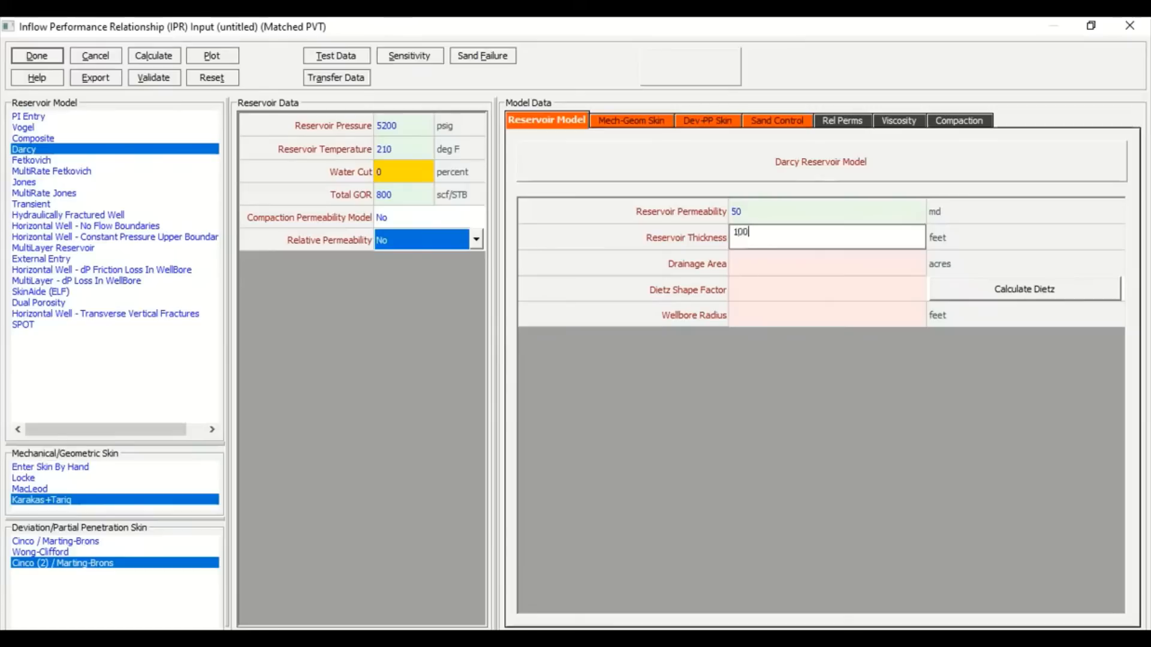
left_click(778, 274)
type("500")
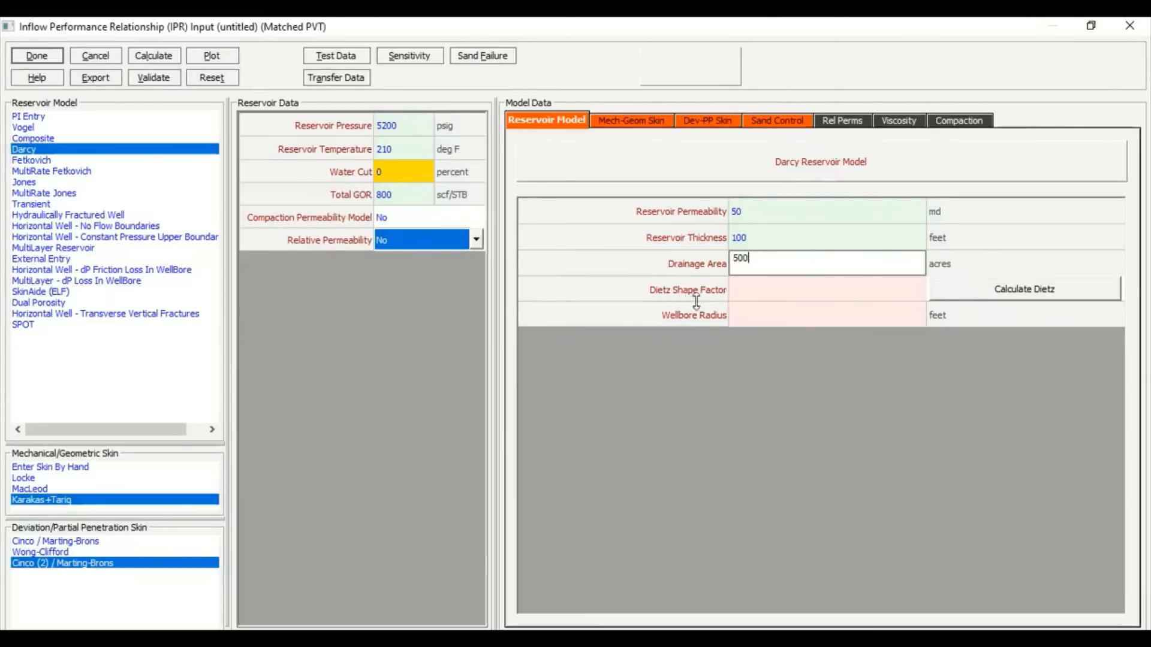
- Set the Dietz shape factor to 31.6 and the wellbore radius to 0.354 feet
left_click(756, 301)
left_click(754, 297)
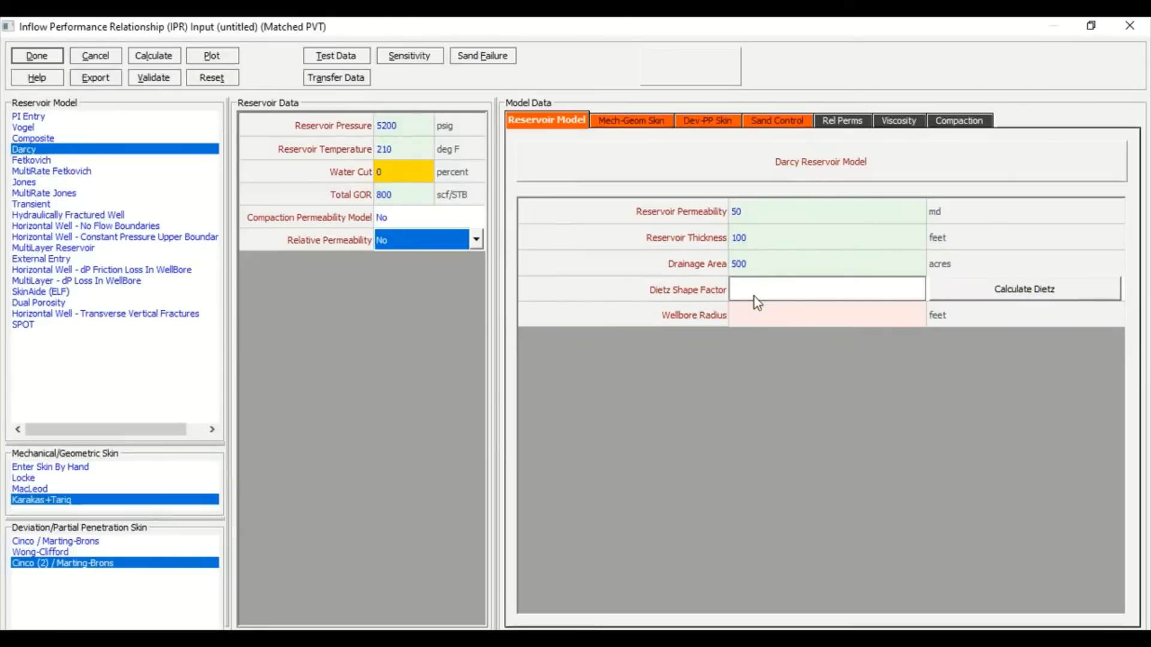
type("31.6")
left_click(752, 316)
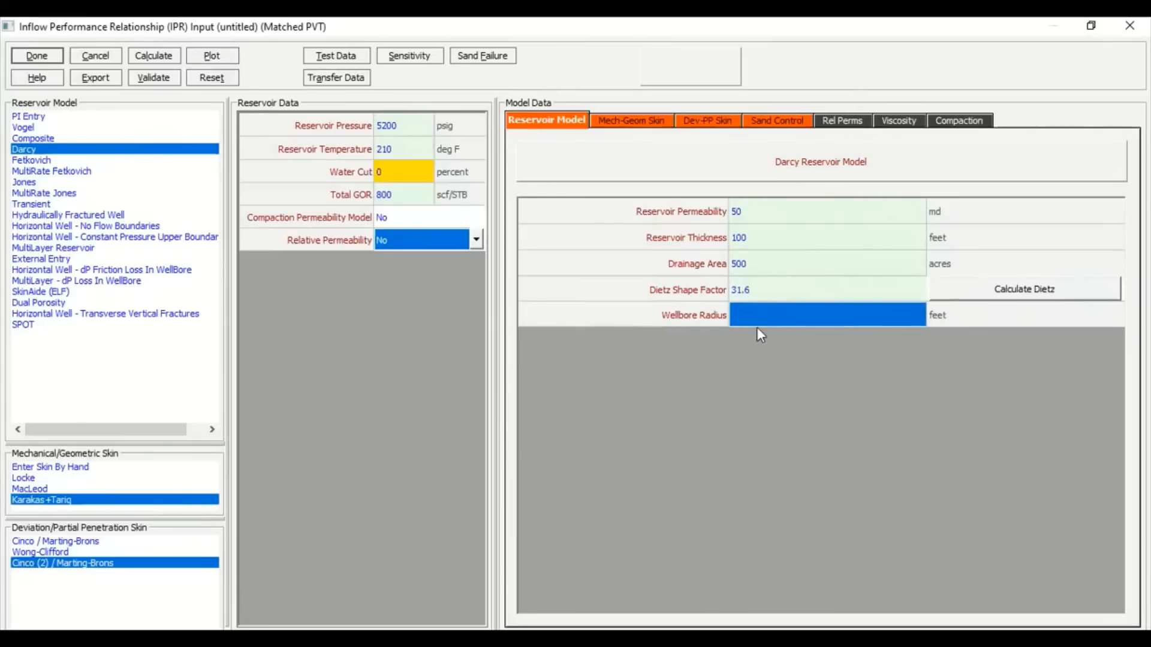
type("0.")
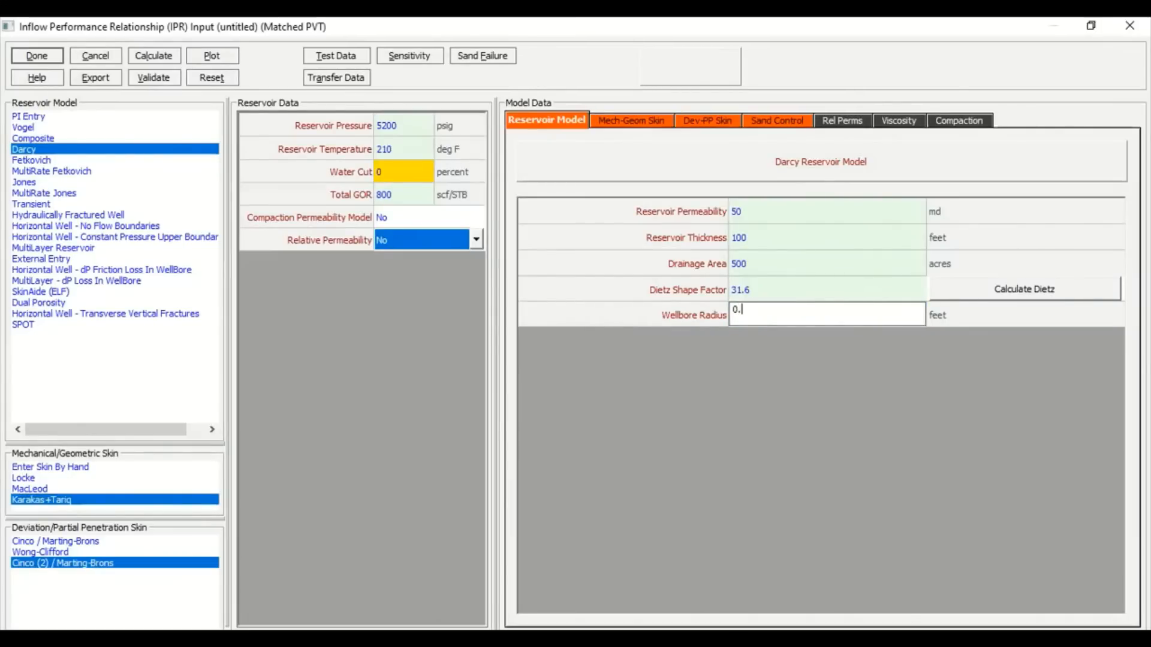
type("354")
key("Return")
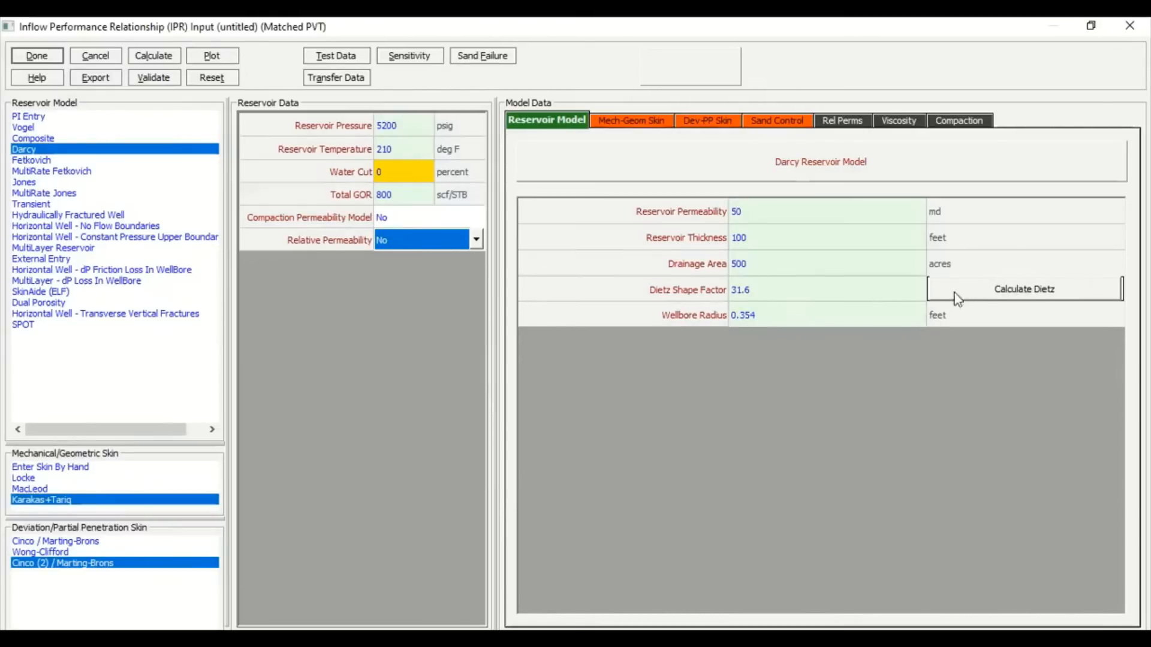
- Examine the input parameters of the Dietz shape factor calculator and cancel it
left_click(1009, 292)
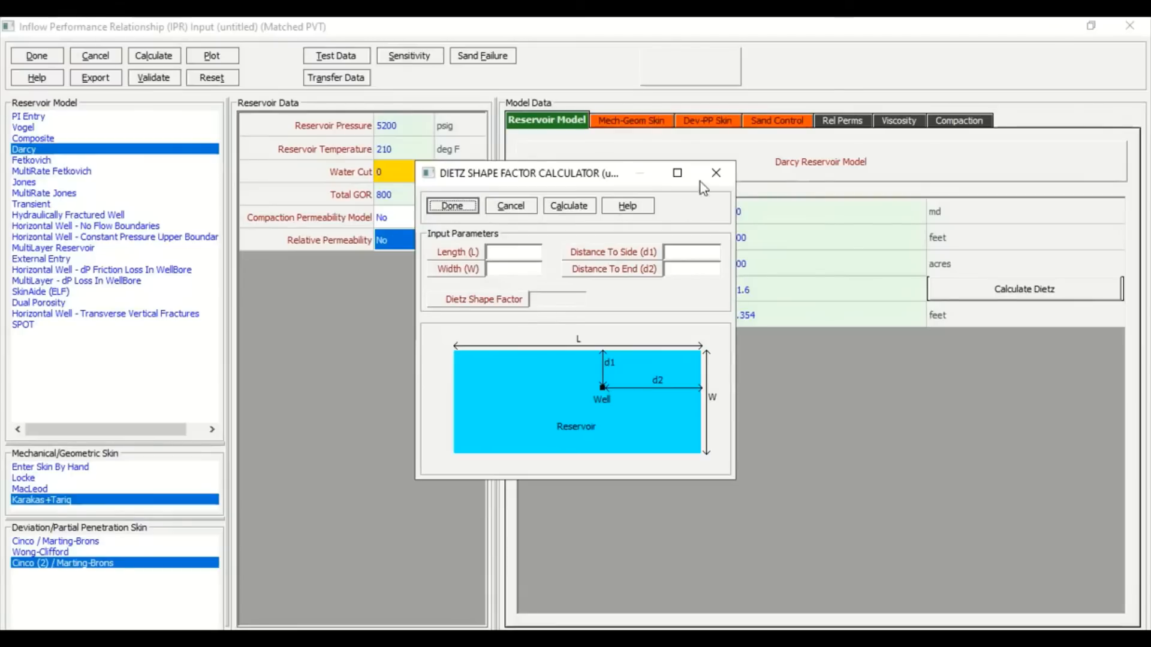
left_click(512, 206)
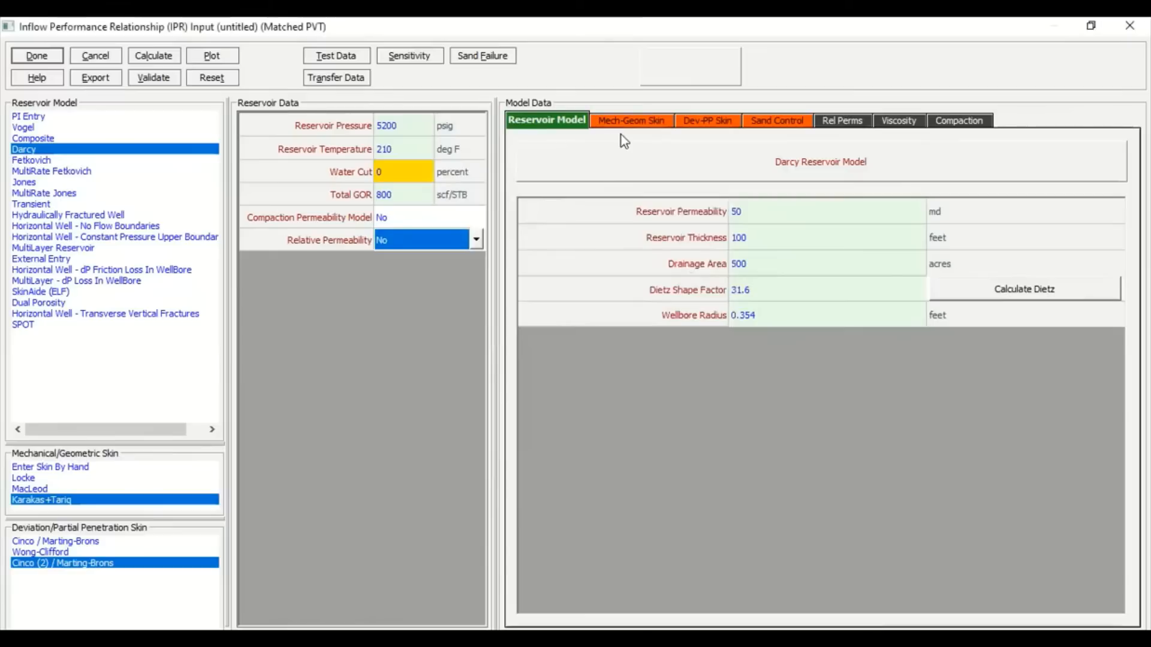
- Set the Karakas+Tariq mechanical skin model's shot density to 8 per foot and perforation diameter to 0.43 inches
left_click(633, 125)
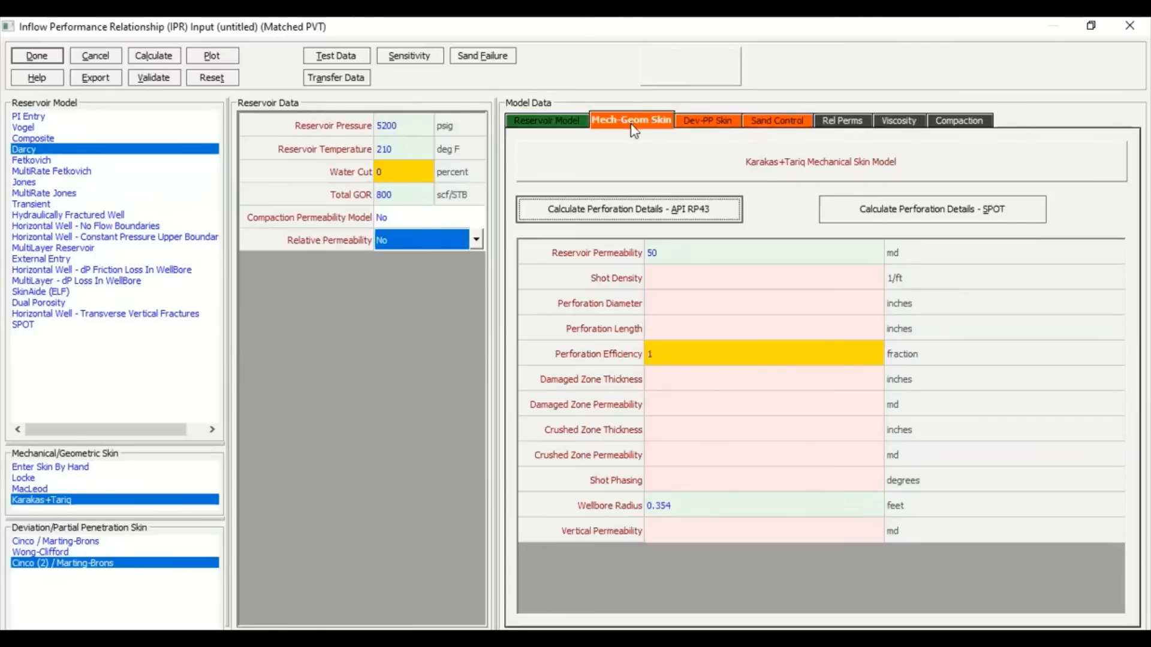
left_click(682, 256)
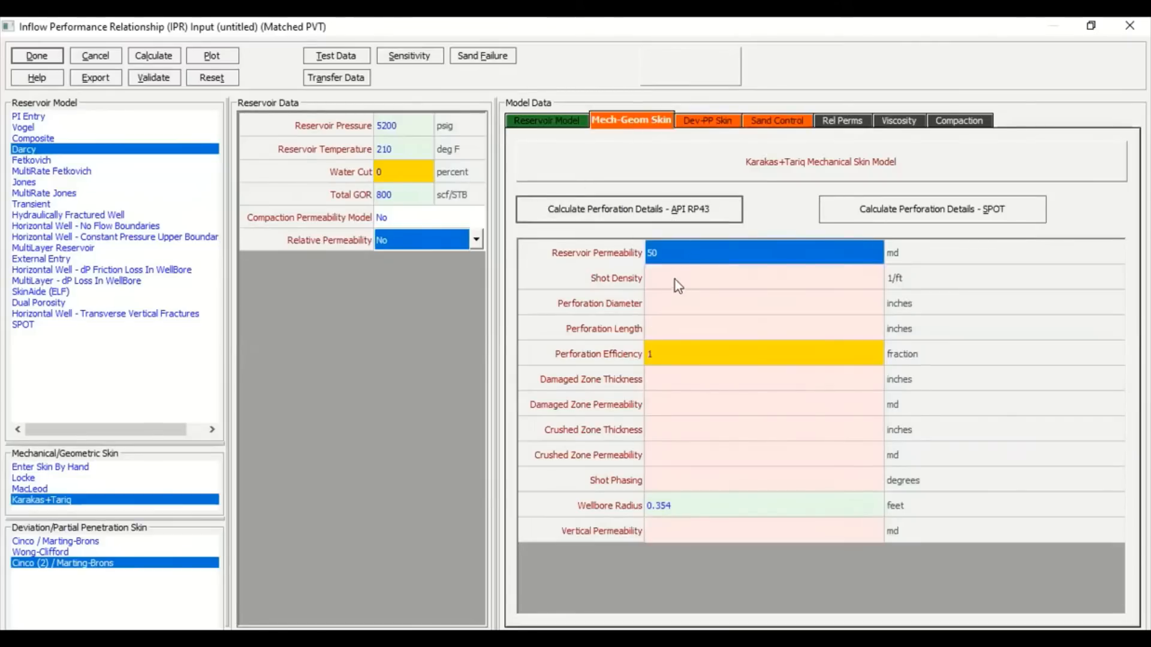
left_click(660, 283)
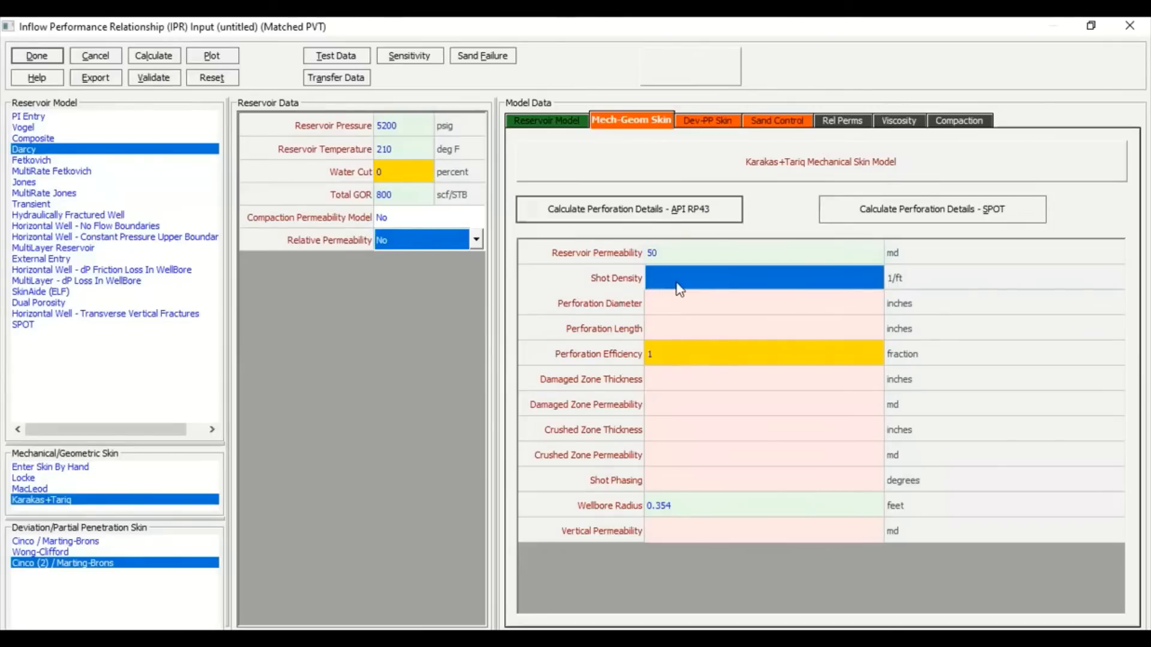
type("8")
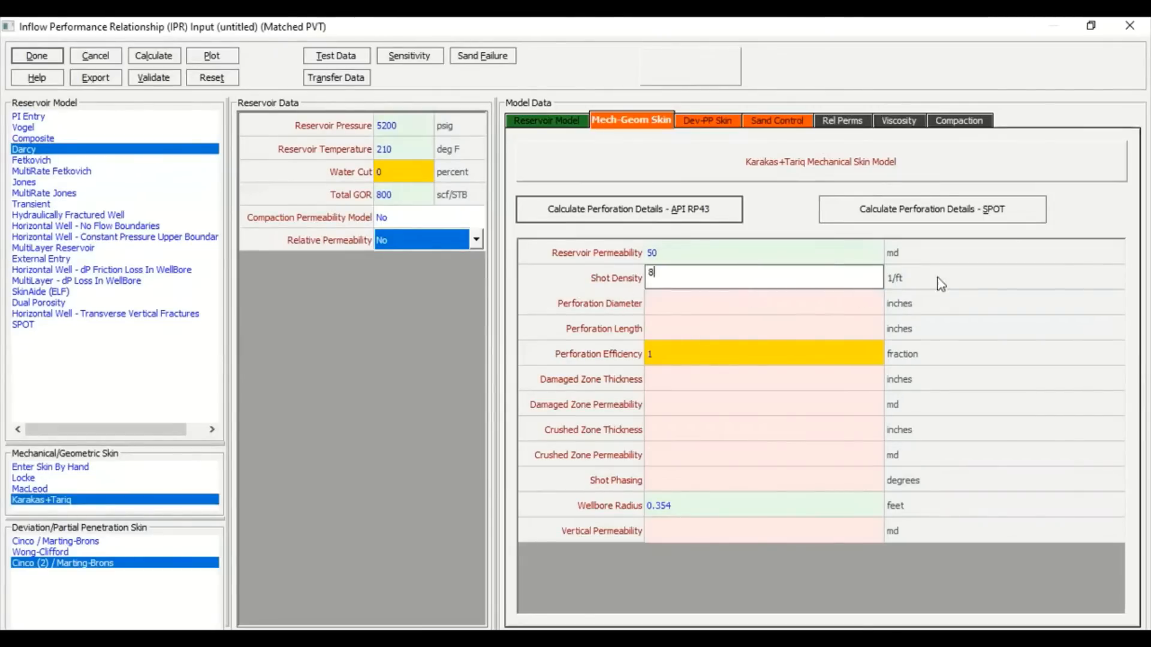
key("Return")
left_click(666, 310)
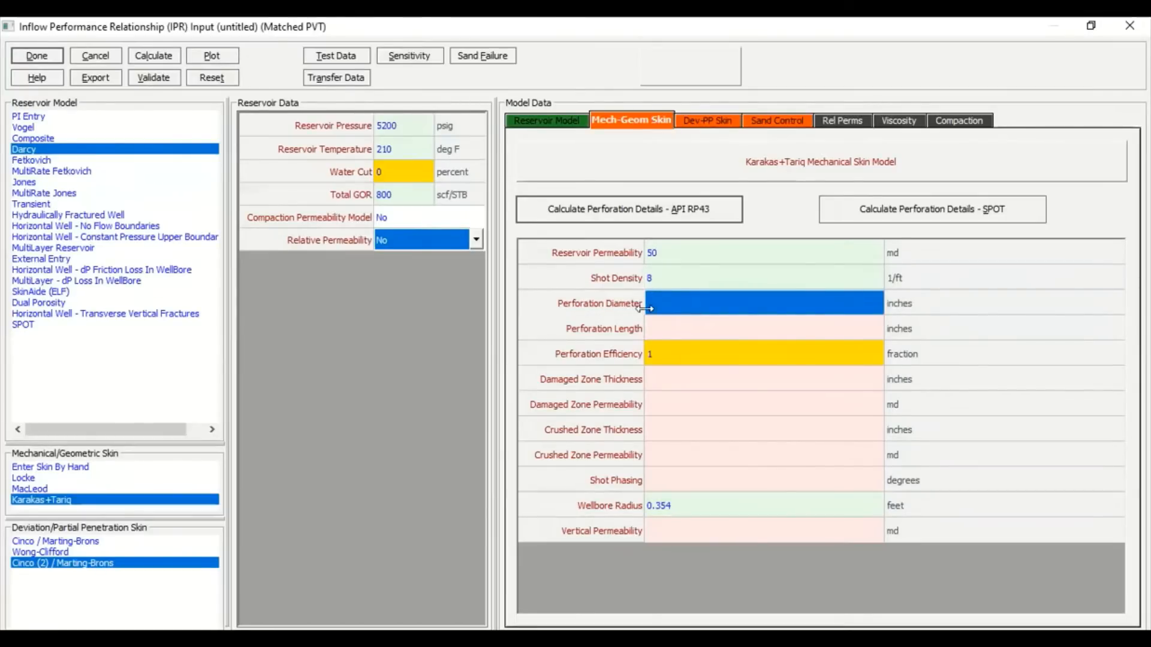
left_click(692, 310)
type("0.43")
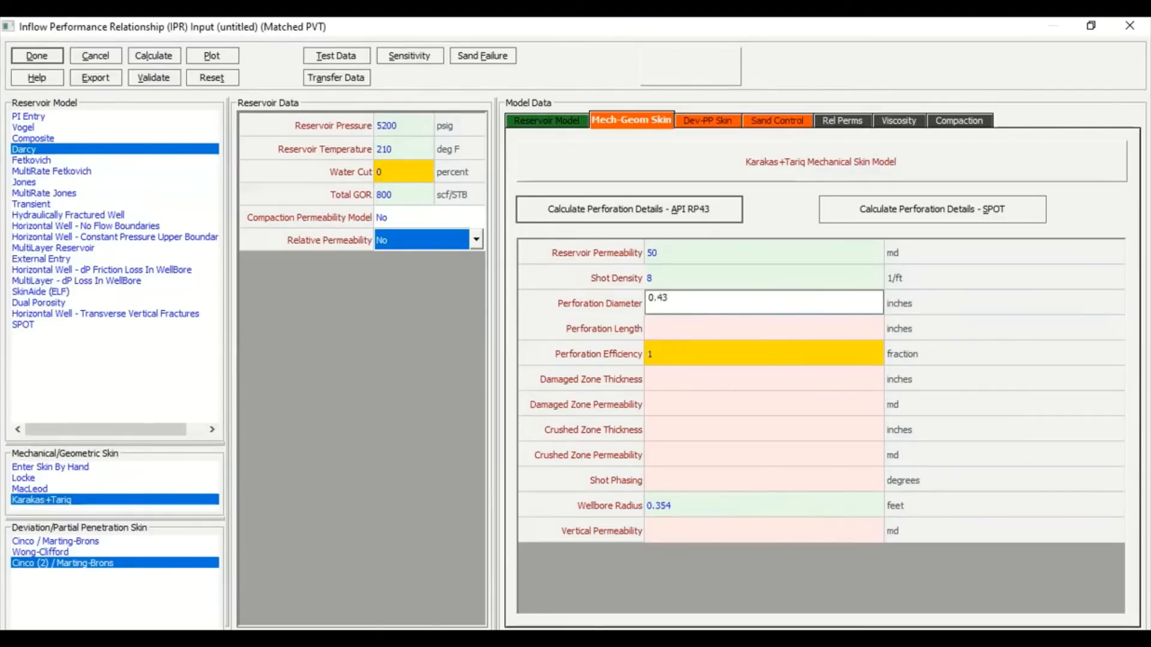
- Set the perforation length to 9.2 inches and the perforation efficiency to 0.9
left_click(733, 330)
left_click(732, 330)
type("9.2")
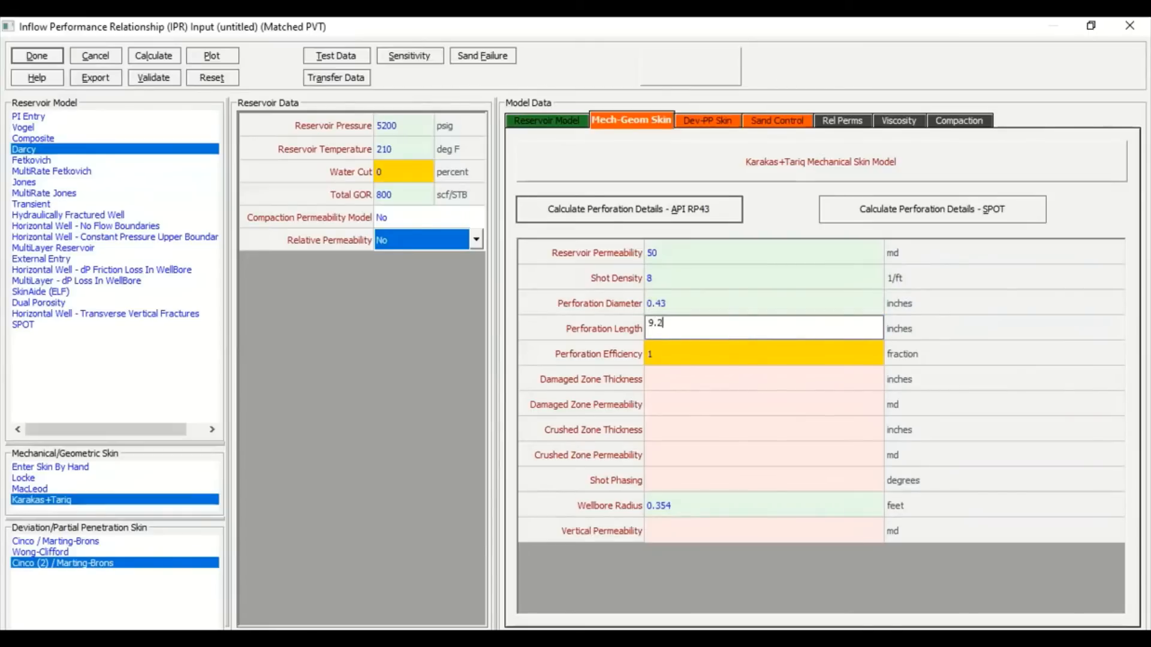
double_click(735, 359)
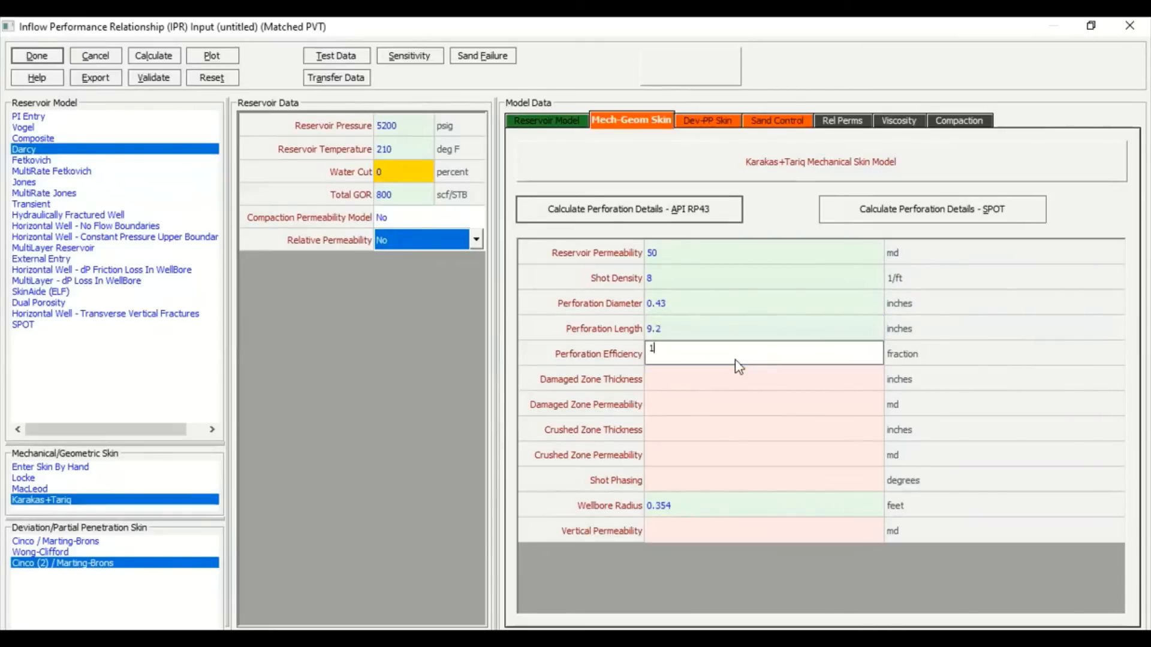
key("BackSpace")
type("0.9")
- Set the damaged zone thickness to 8 inches and the damaged zone permeability to 25 md
left_click(673, 386)
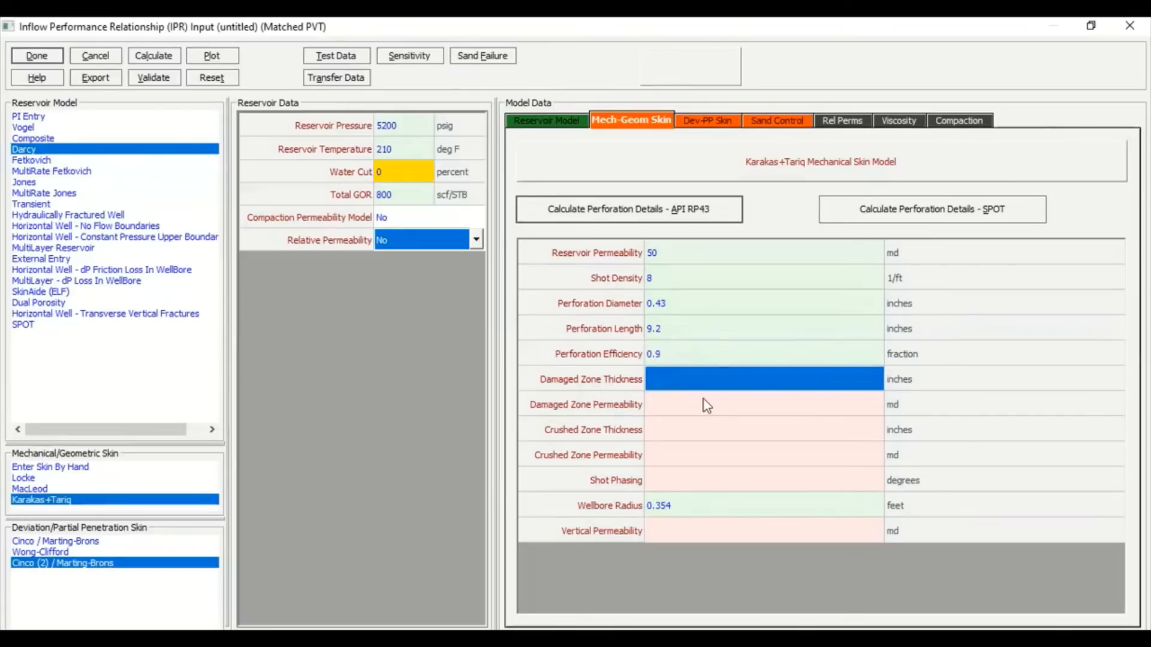
type("8")
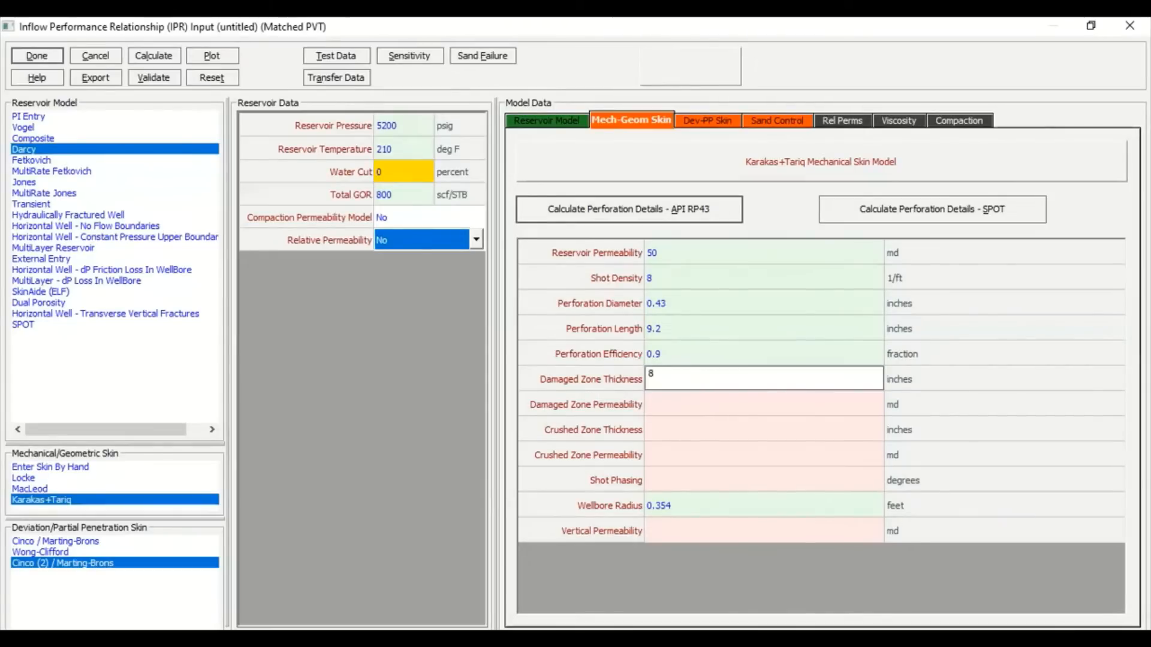
left_click(677, 405)
type("2")
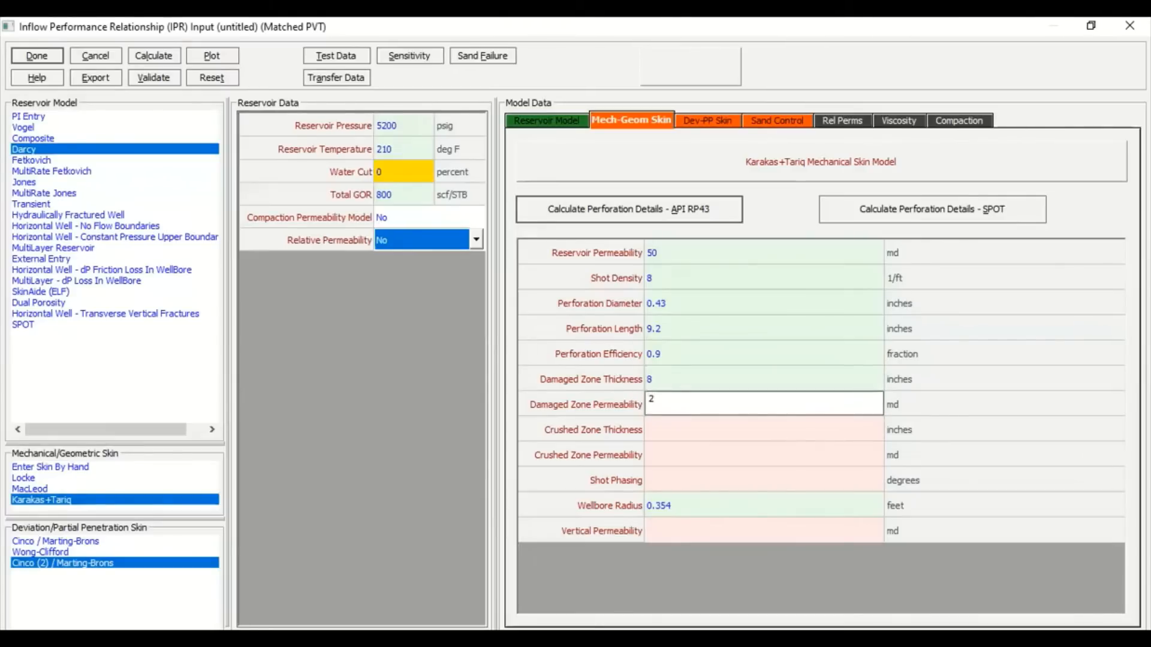
type("5")
left_click(605, 401)
left_click(699, 402)
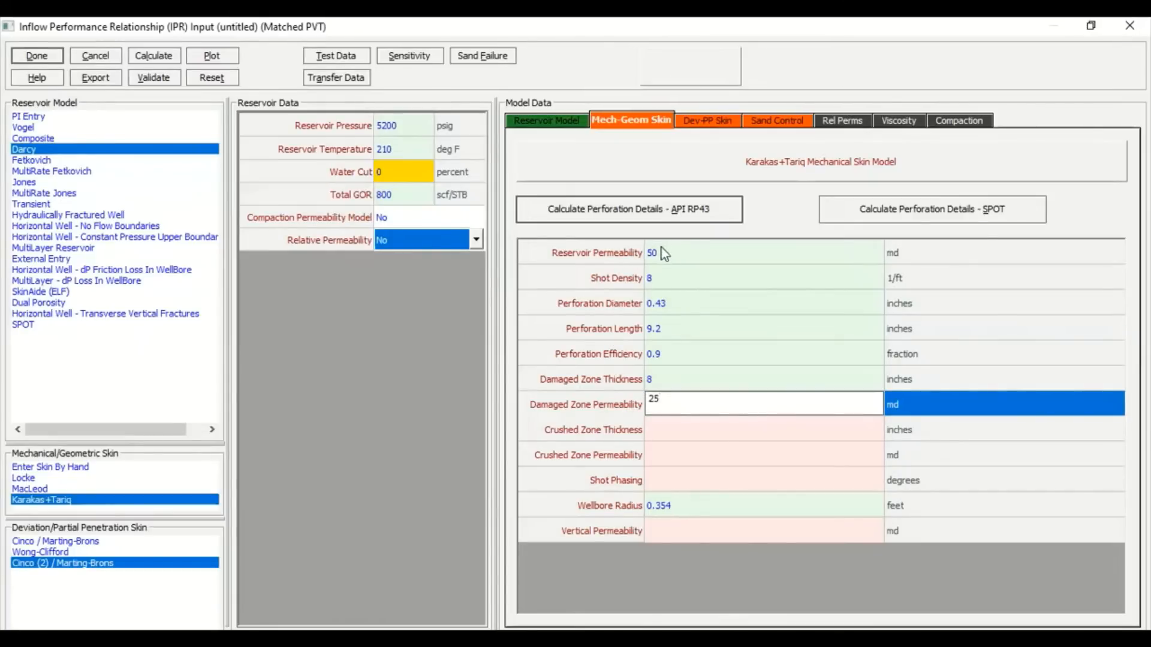
left_click(689, 410)
- Set the crushed zone thickness to 0.2 inches and the crushed zone permeability to 12.5 md
left_click(690, 430)
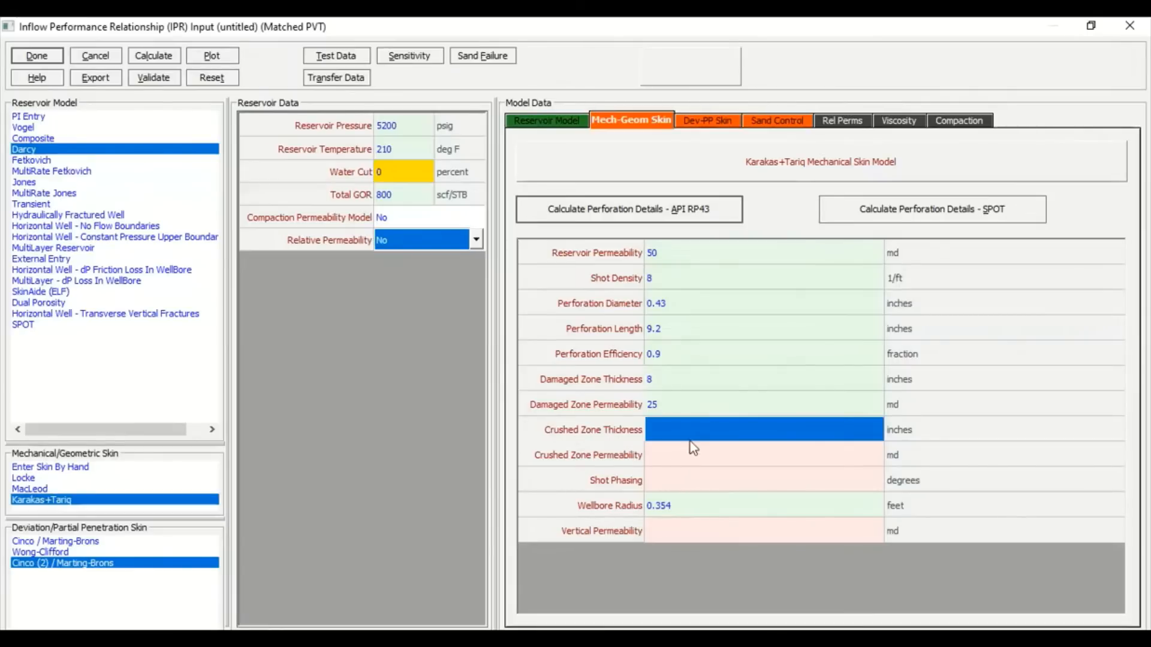
type("0.")
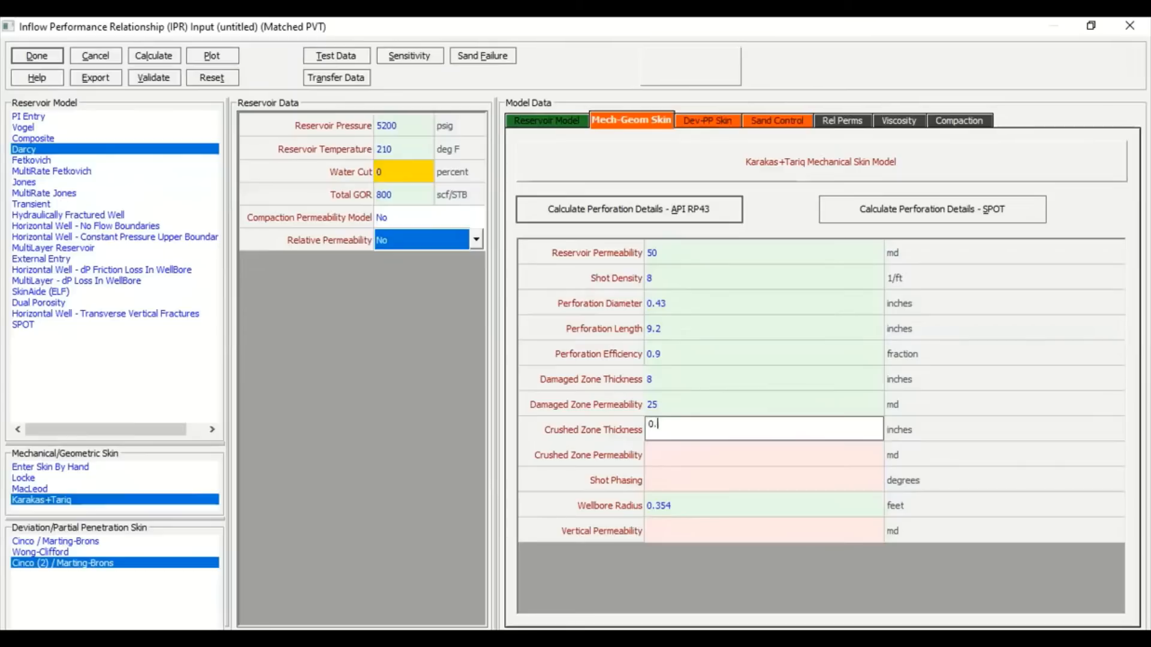
type("2")
left_click(659, 461)
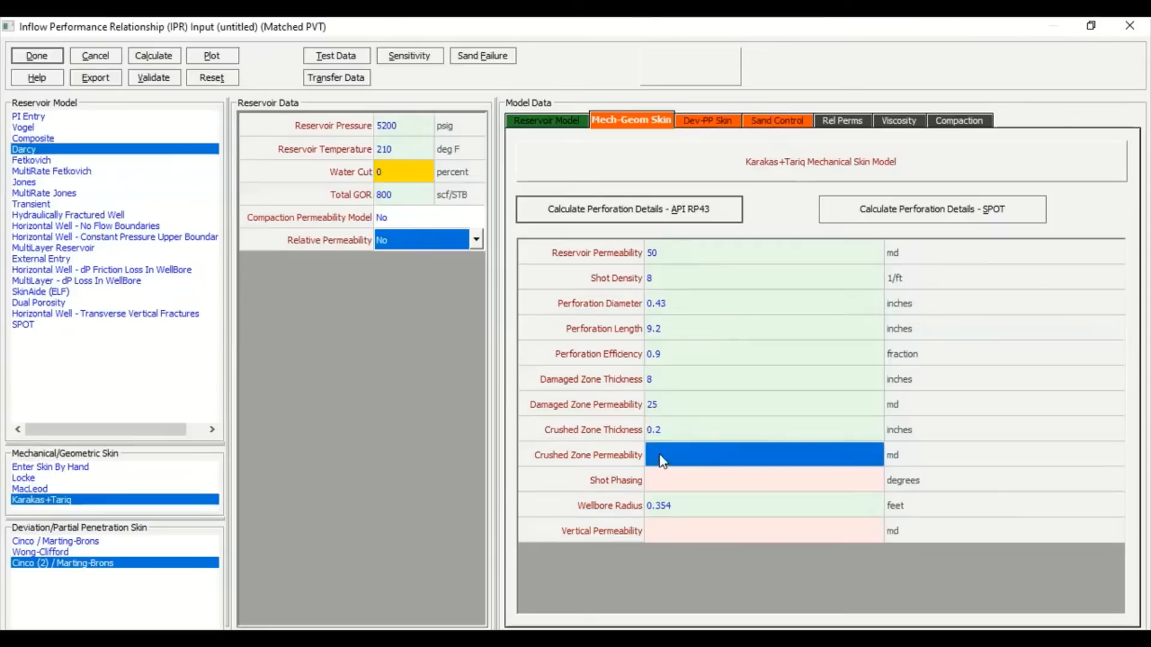
left_click(657, 455)
type("12")
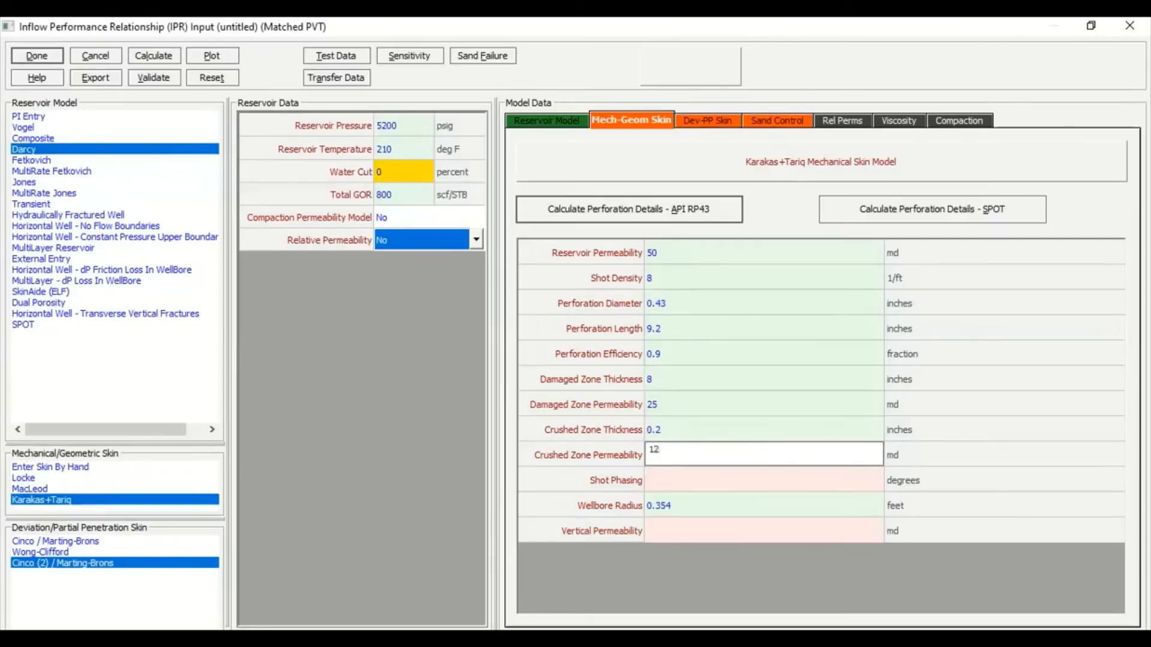
type(".5")
left_click(704, 438)
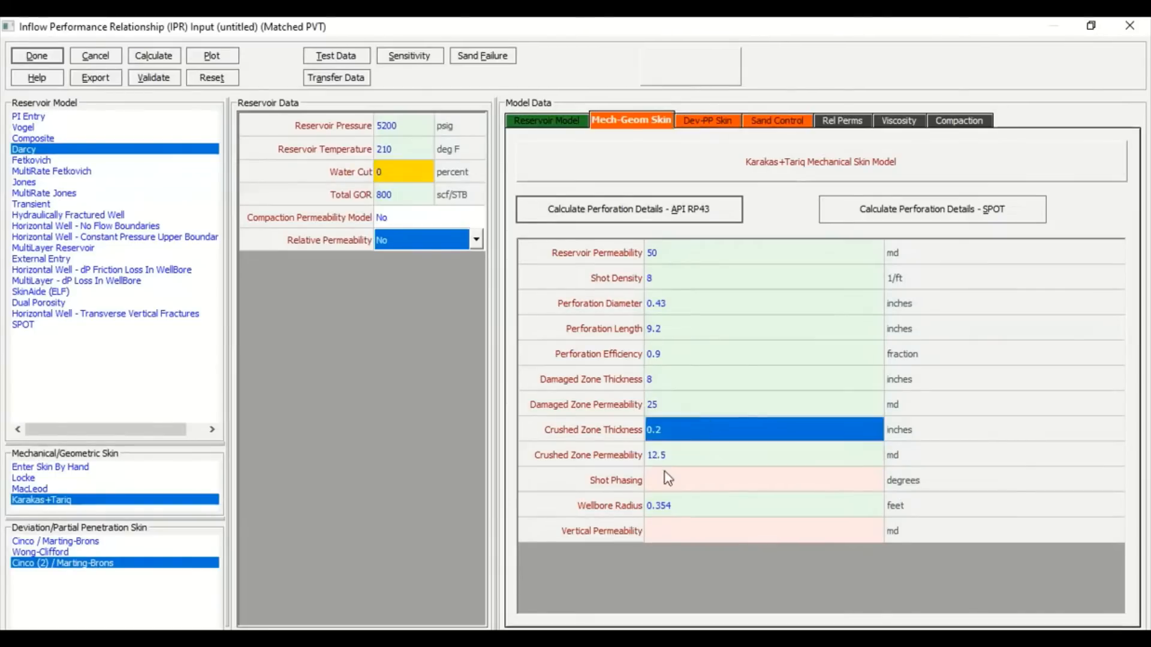
- Set the shot phasing to 120 degrees and the vertical permeability to 5 md in the mechanical skin model
left_click(664, 473)
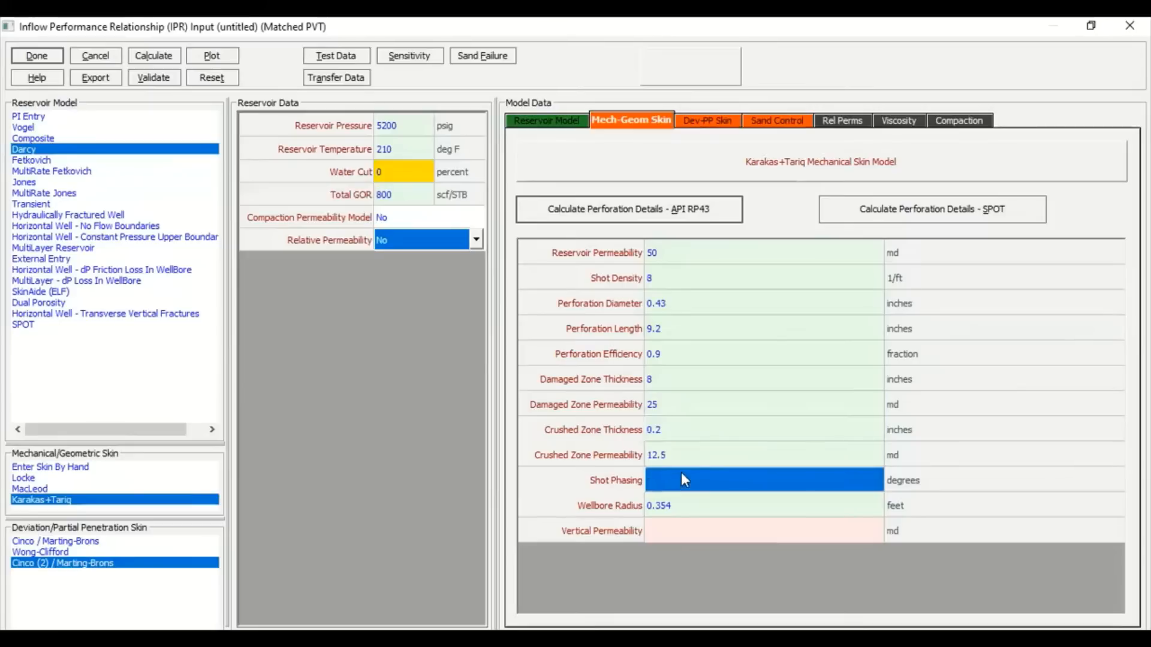
type("120")
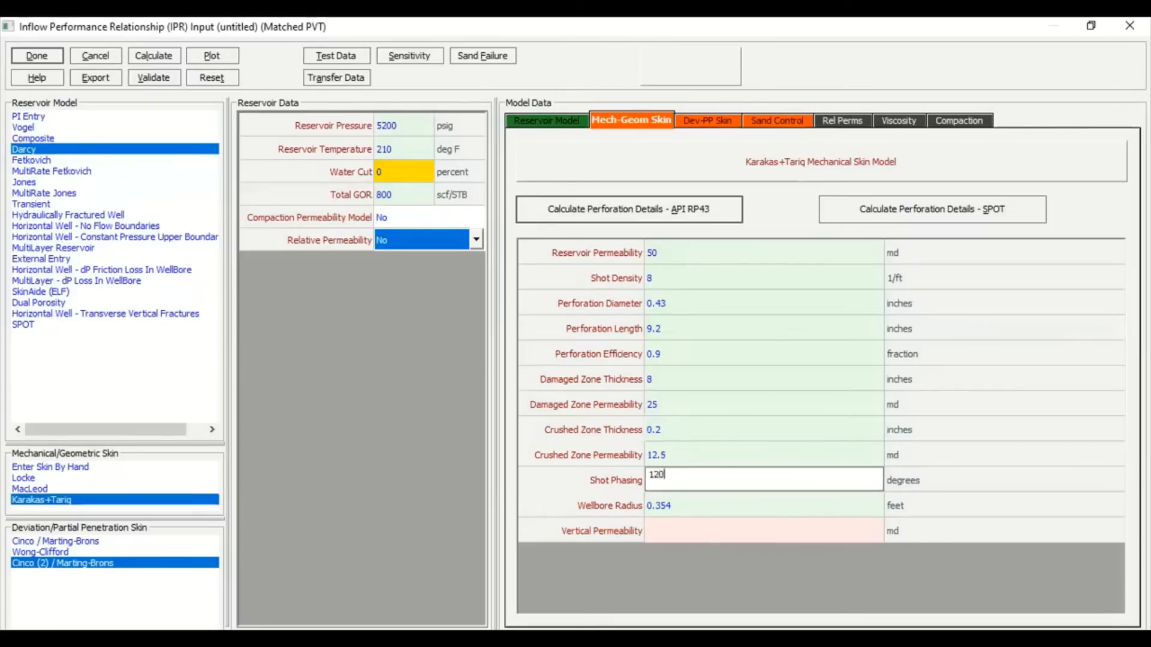
left_click(670, 509)
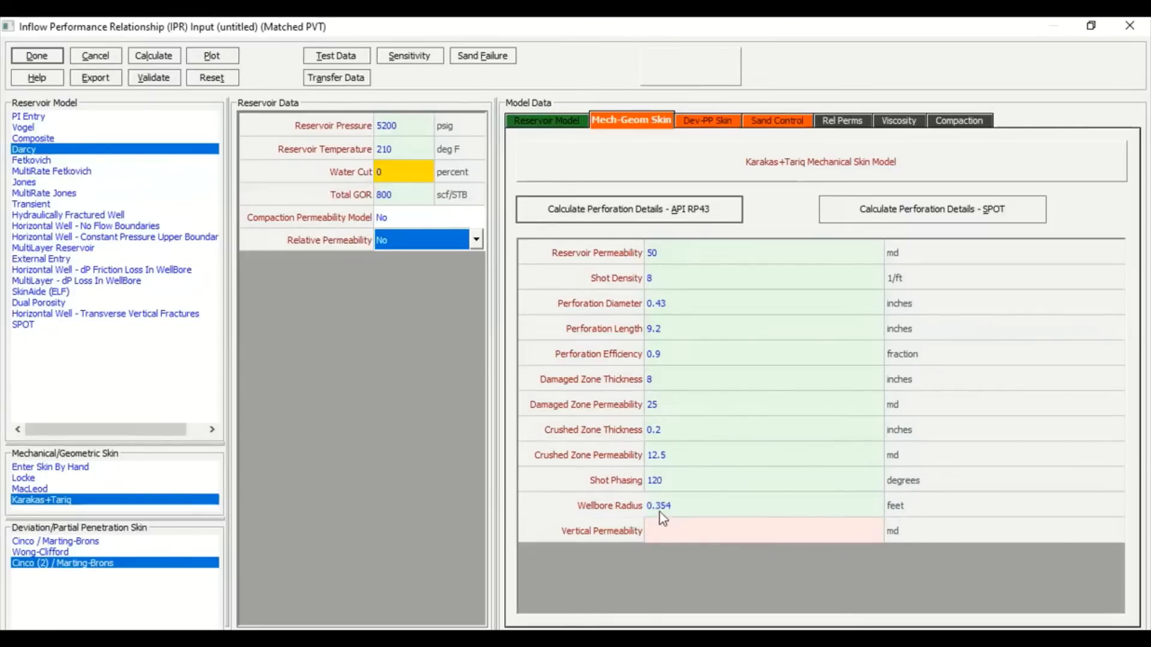
left_click(677, 506)
left_click(679, 503)
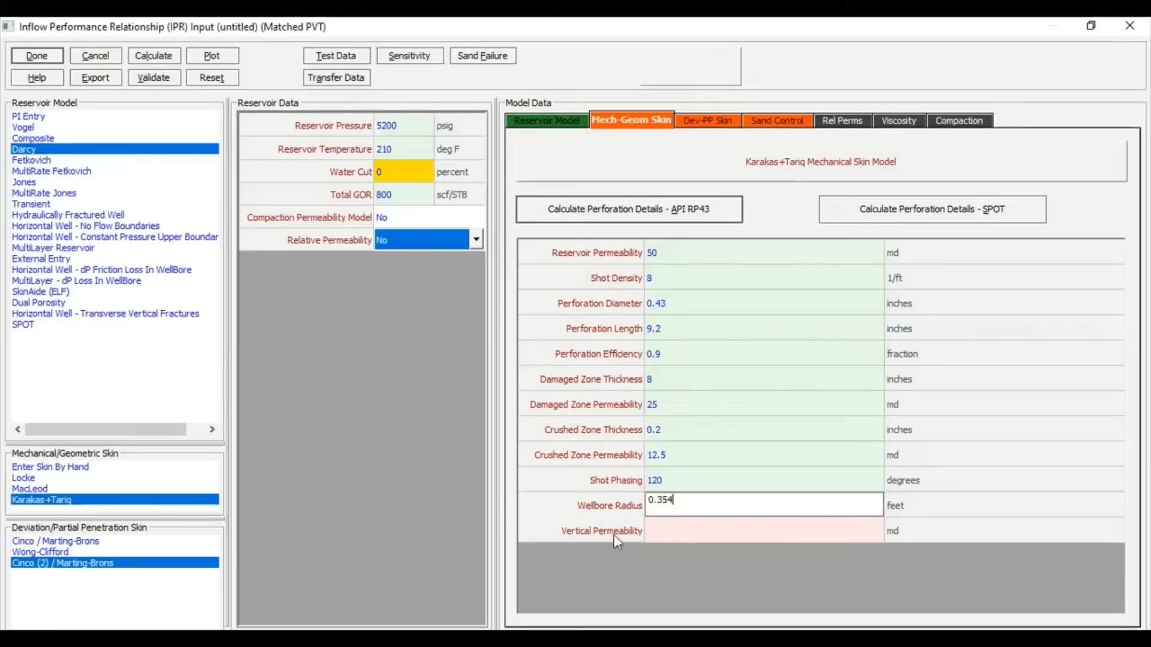
left_click(679, 533)
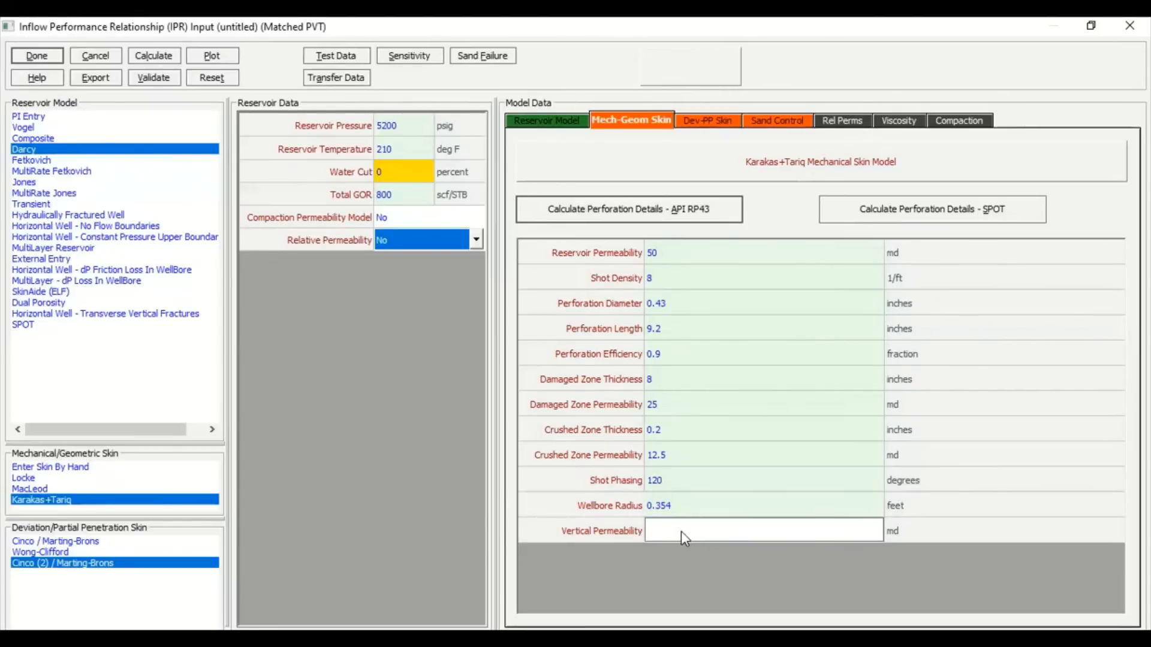
type("5")
left_click(893, 383)
left_click(815, 305)
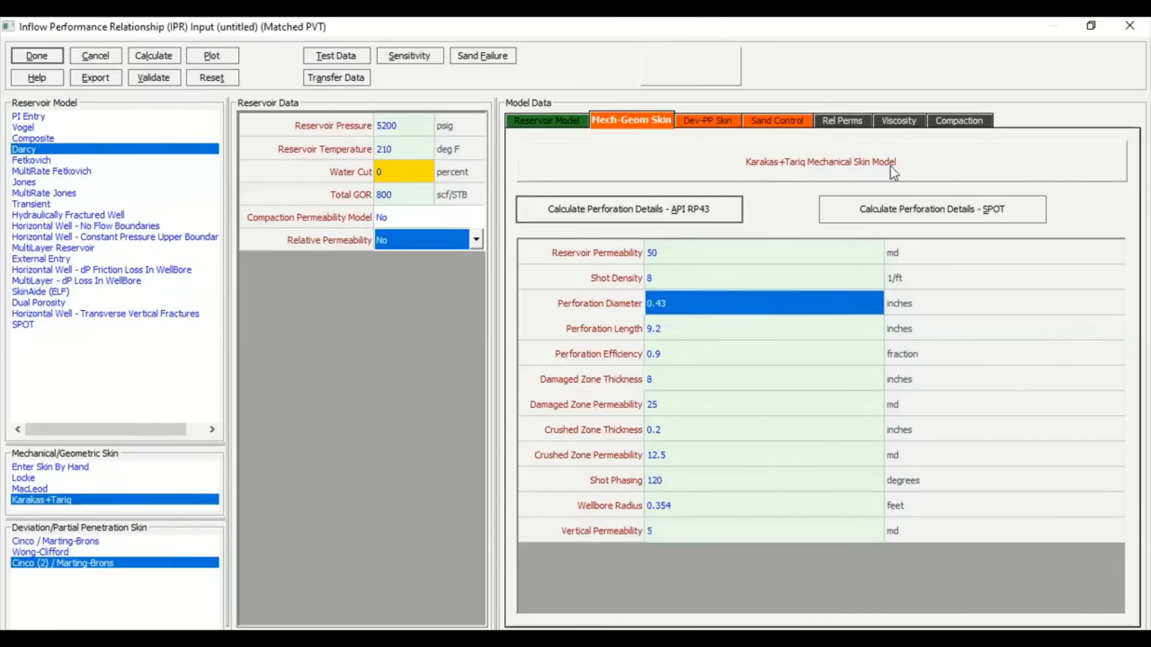
key("Down")
key("Down")
key("Down")
key("Down")
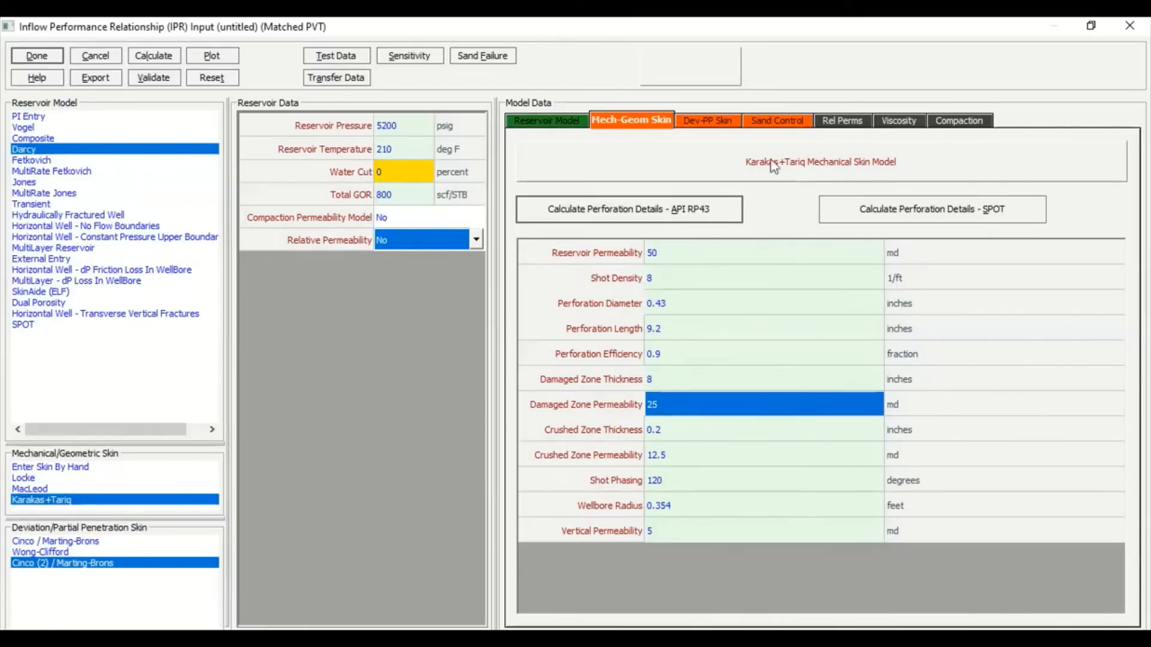
- Set the deviation to 13 degrees and the penetration fraction to 1 in the deviation and partial penetration skin model
left_click(714, 126)
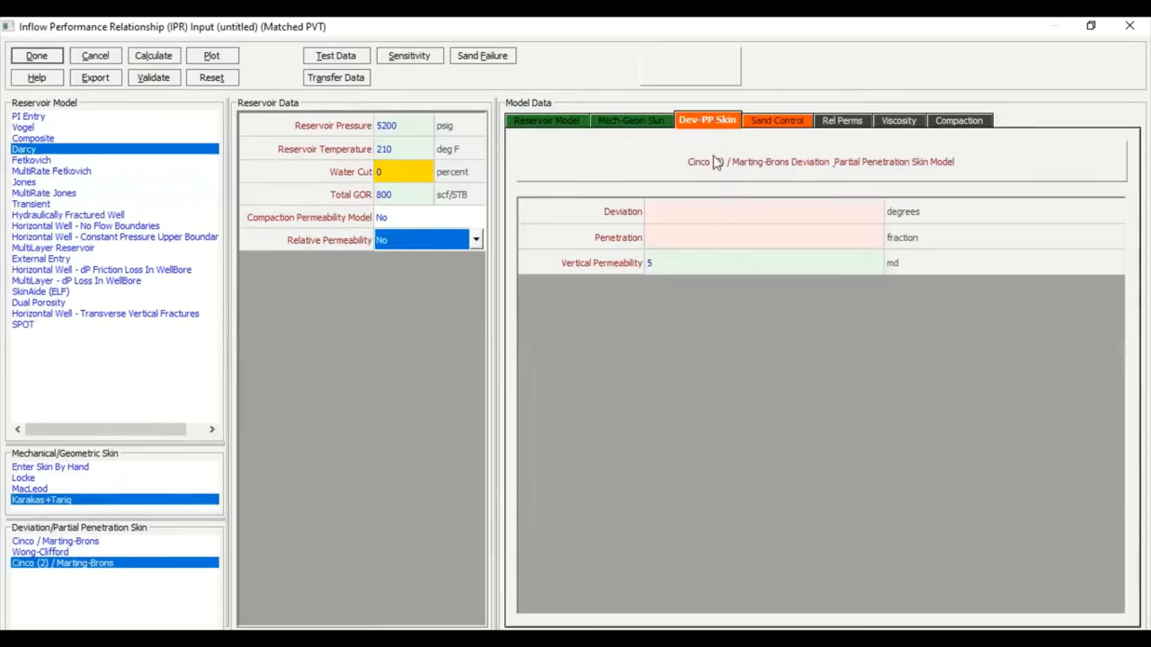
left_click(713, 214)
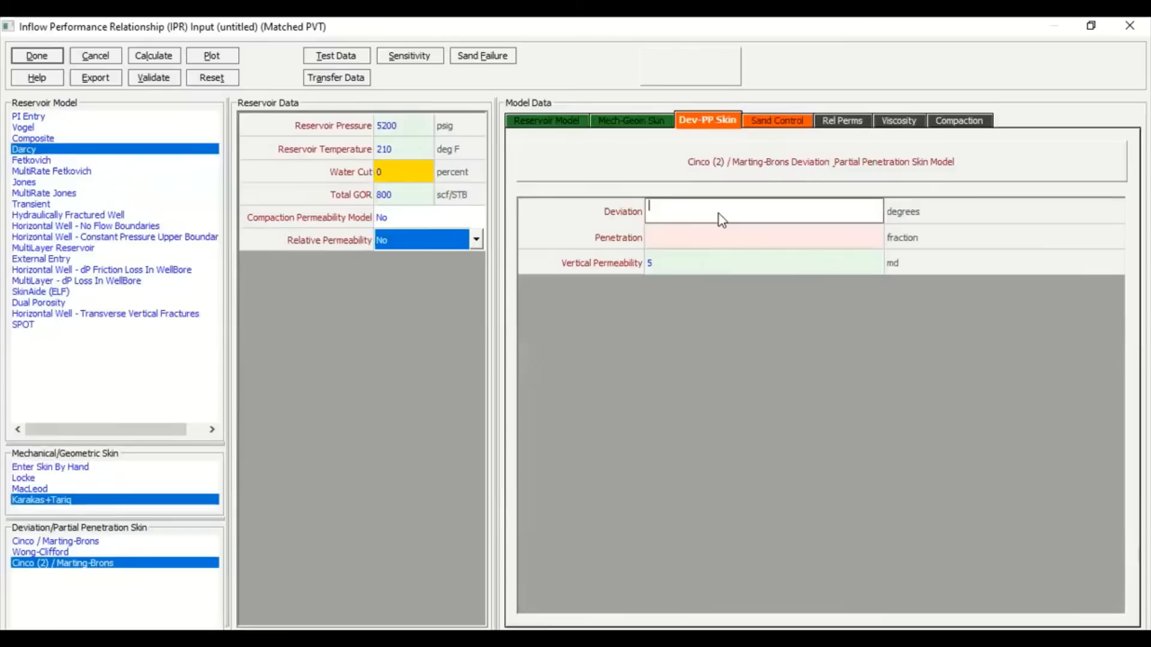
type("13")
left_click(720, 239)
left_click(718, 235)
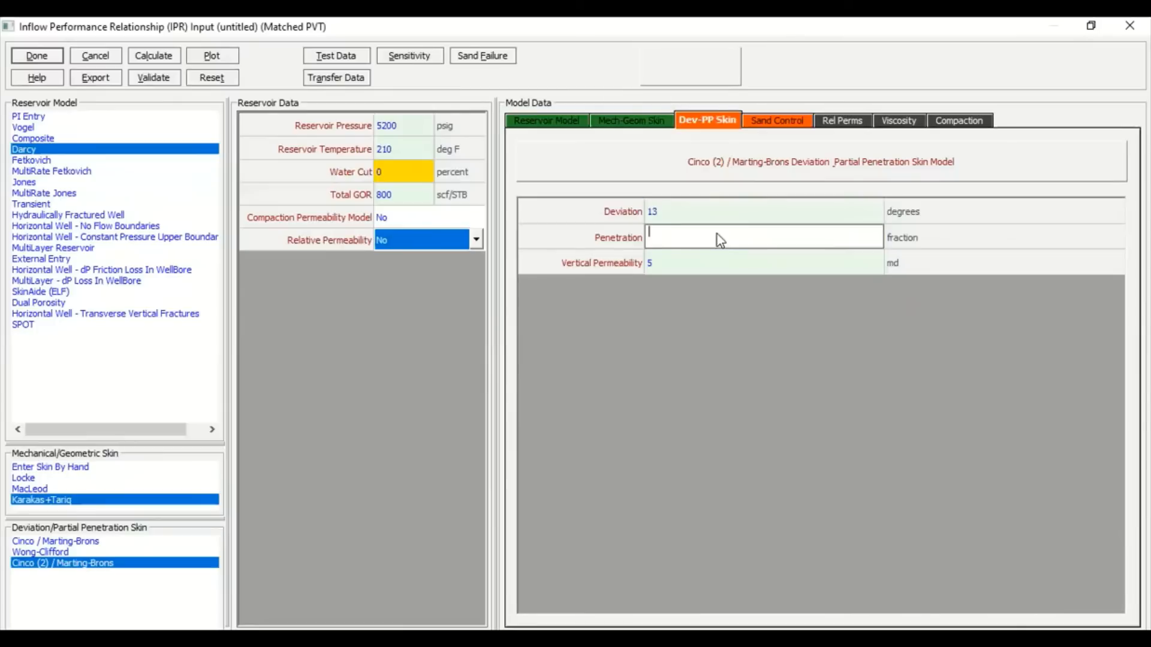
type("1")
left_click(943, 258)
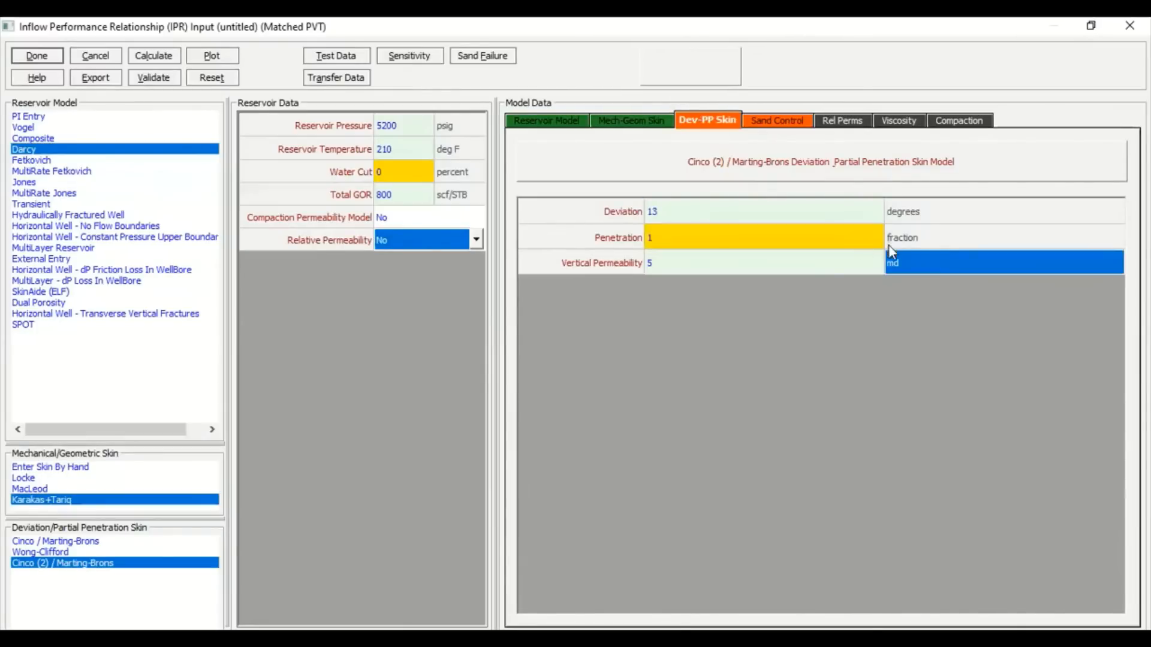
left_click(685, 268)
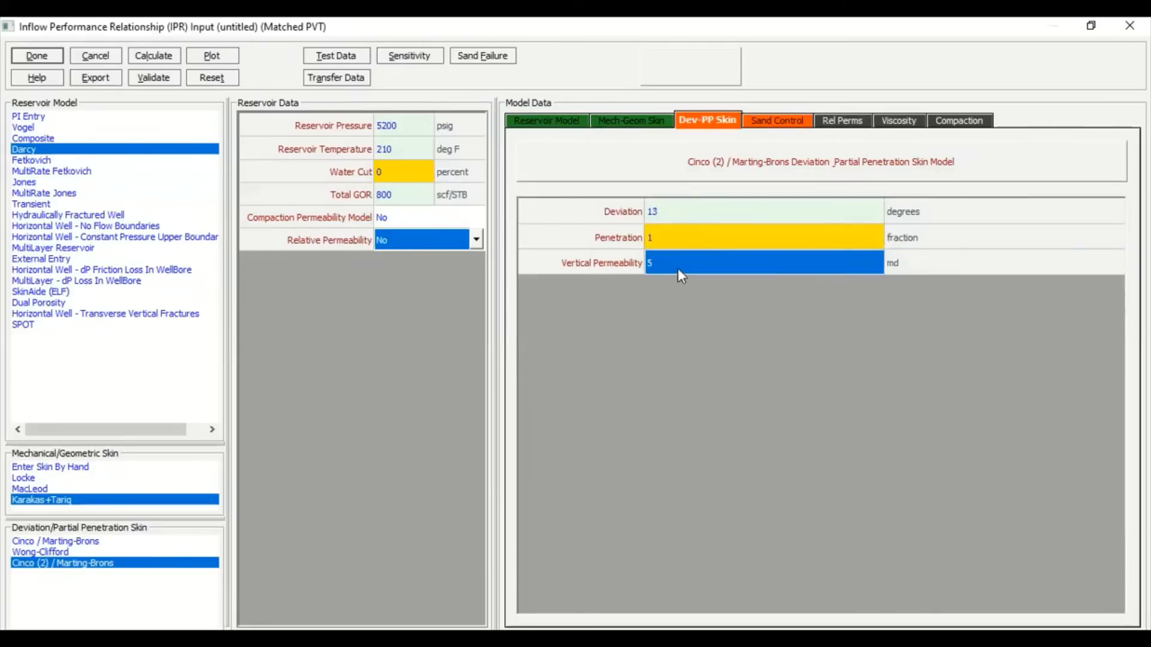
left_click(677, 267)
left_click(670, 234)
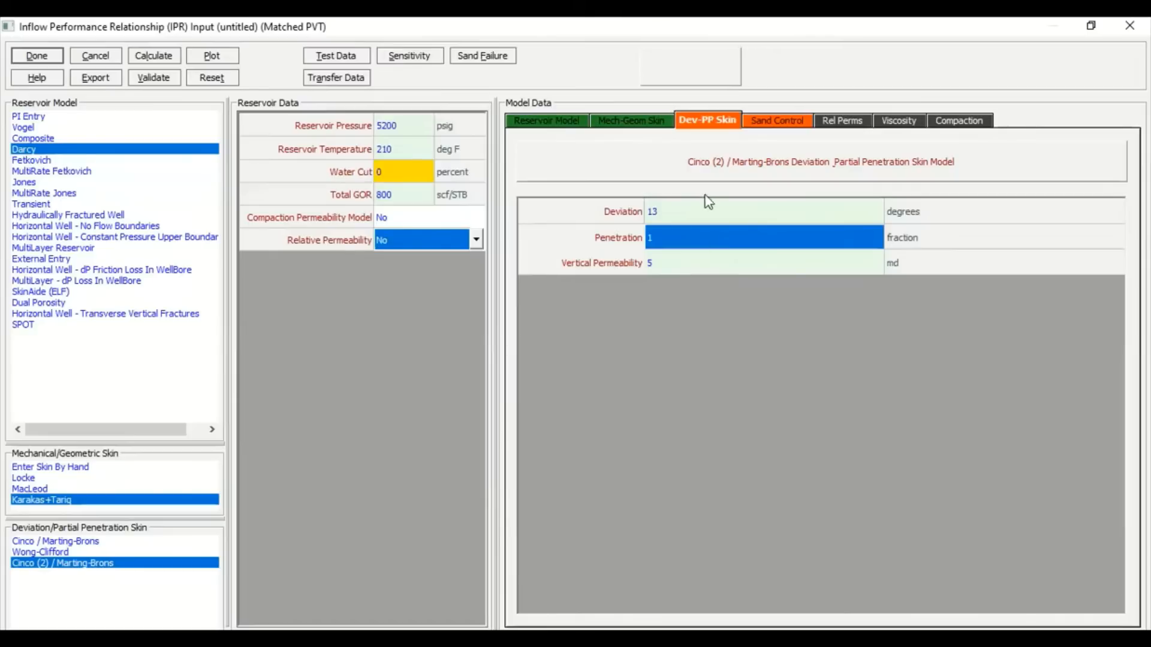
- Set the gravel pack permeability to 35000 md in the sand control model
left_click(789, 126)
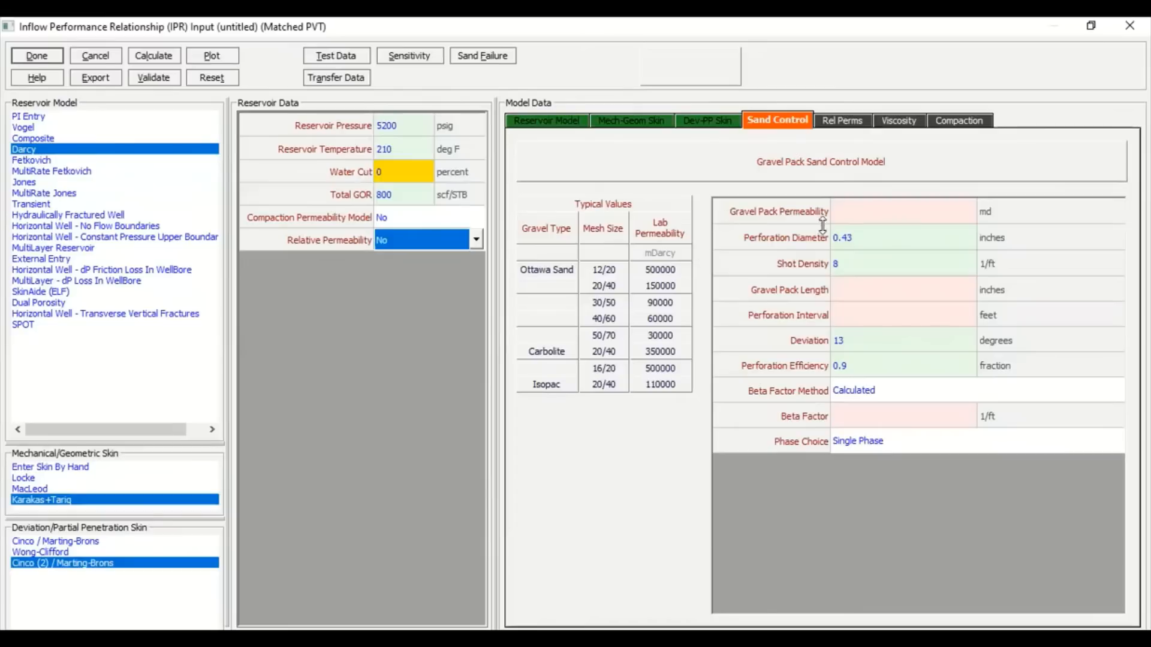
left_click(853, 221)
left_click(851, 217)
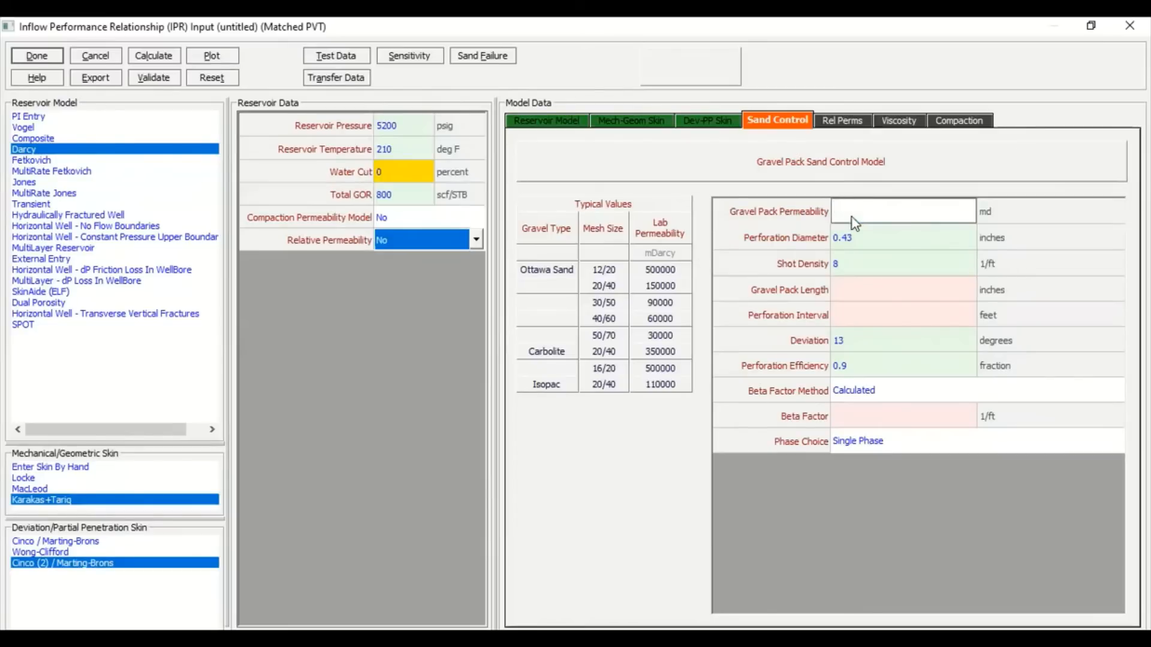
type("35000")
left_click(881, 233)
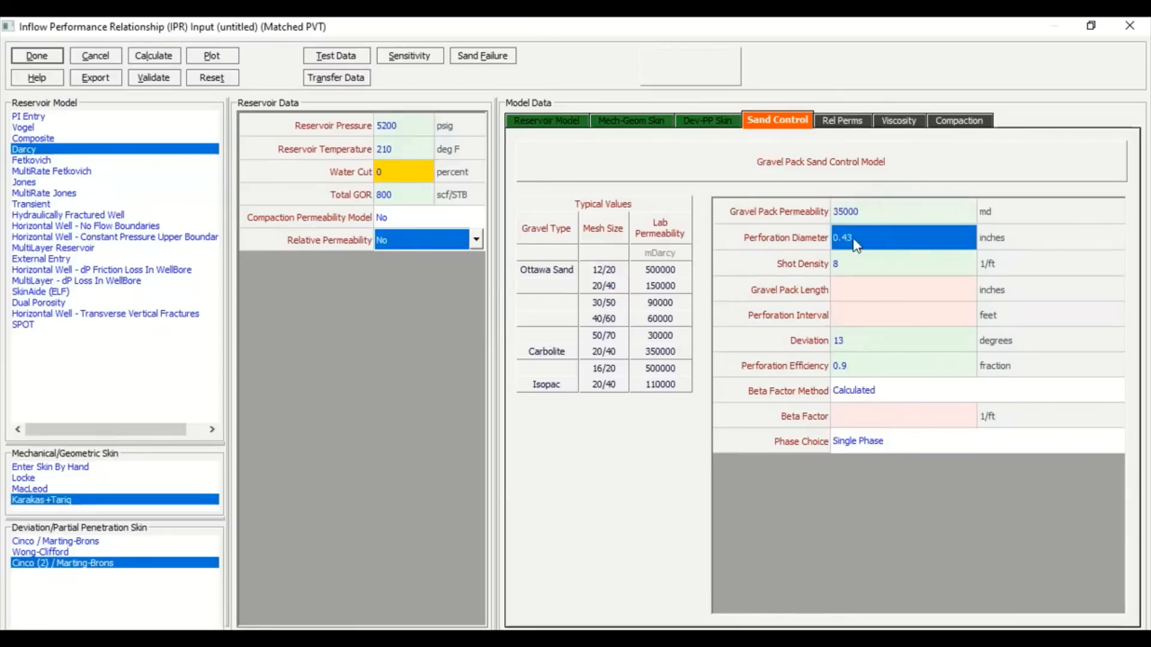
left_click(879, 243)
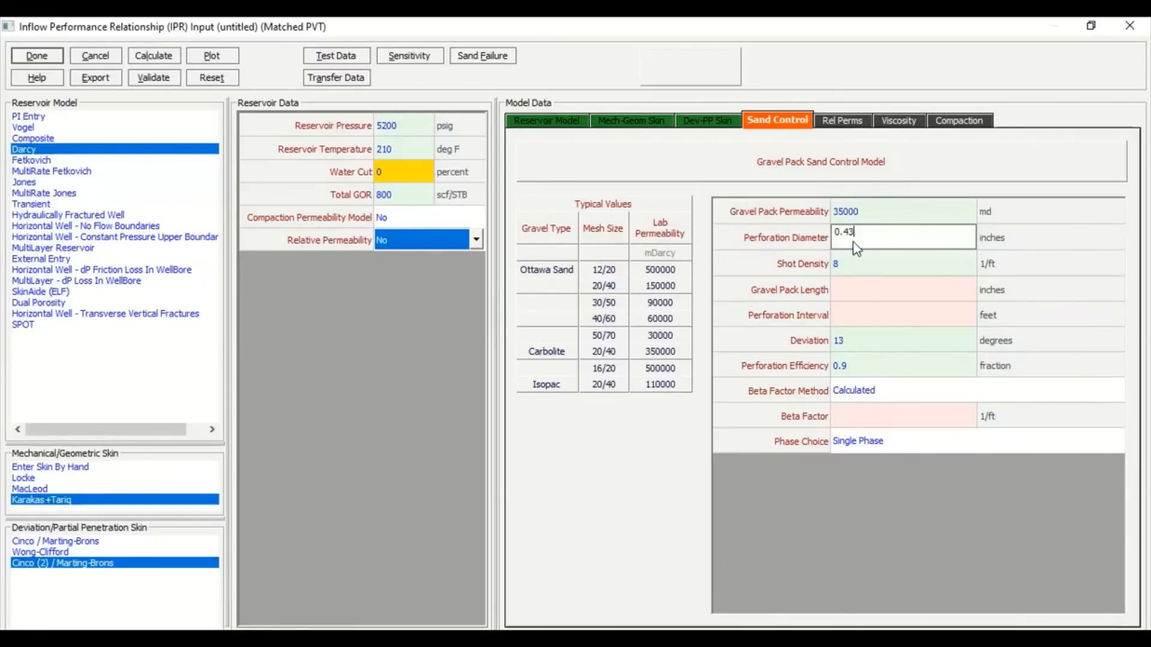
left_click(788, 265)
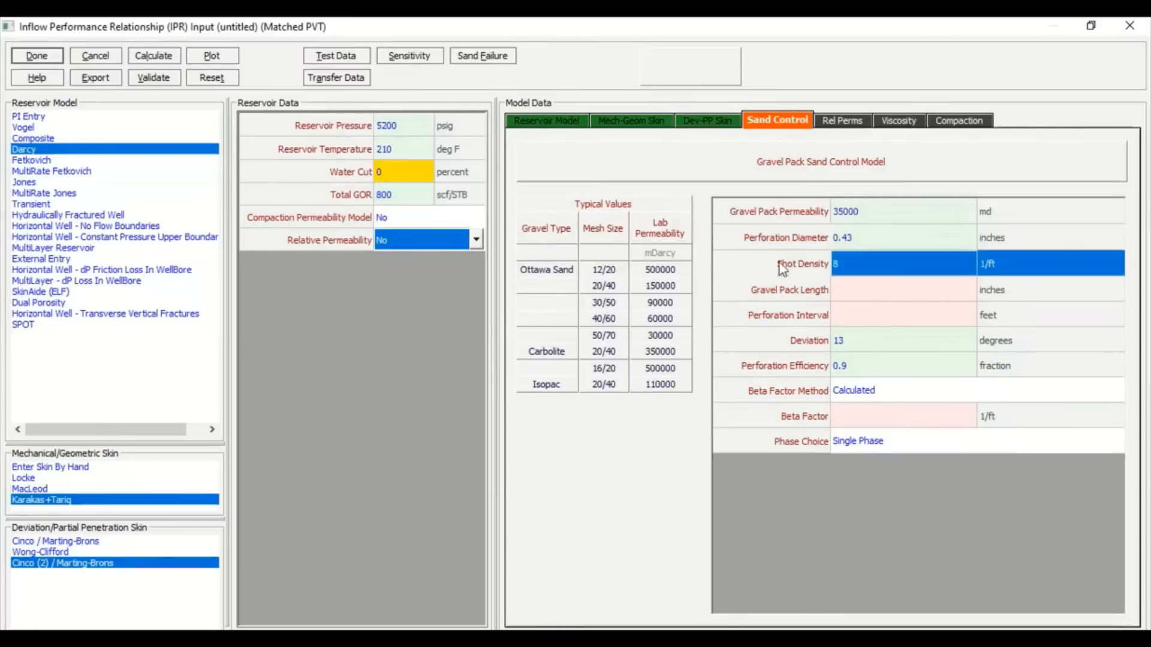
- Set the gravel pack length to 6 inches and the perforation interval to 100 feet in the sand control model
left_click(863, 267)
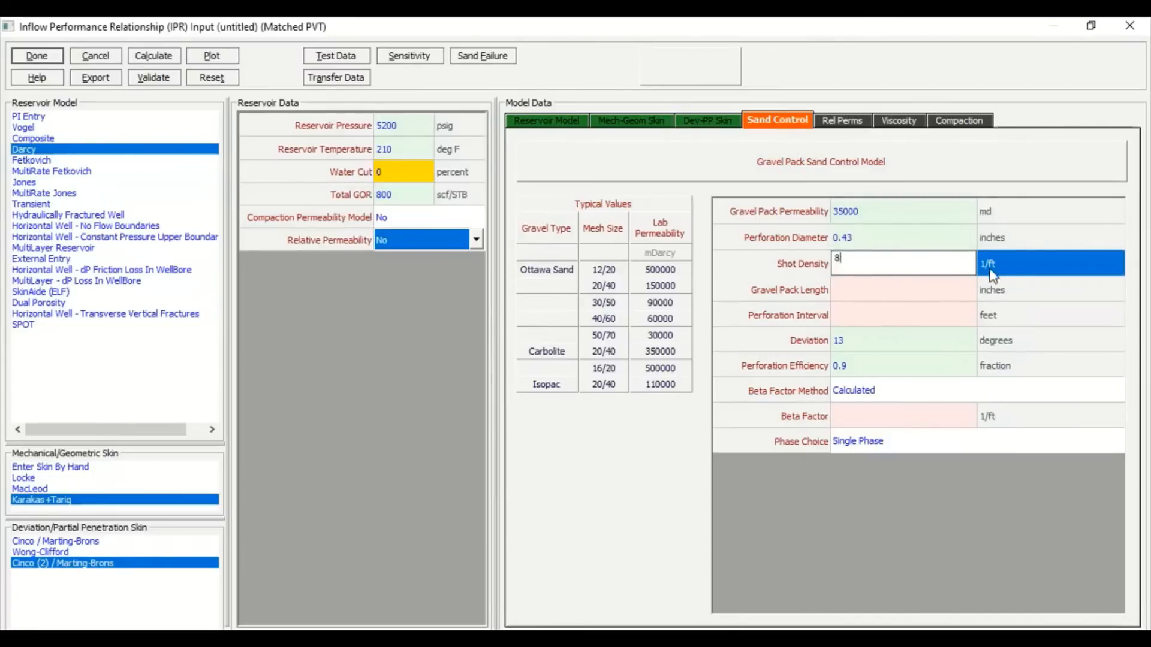
left_click(842, 298)
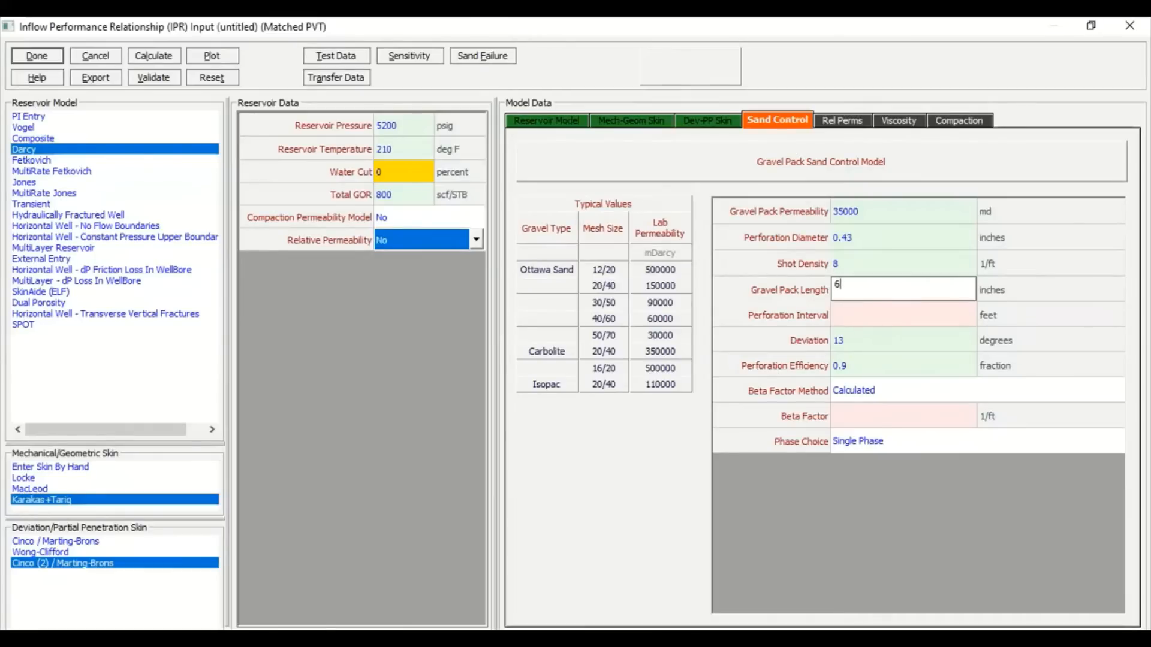
left_click(877, 318)
left_click(872, 317)
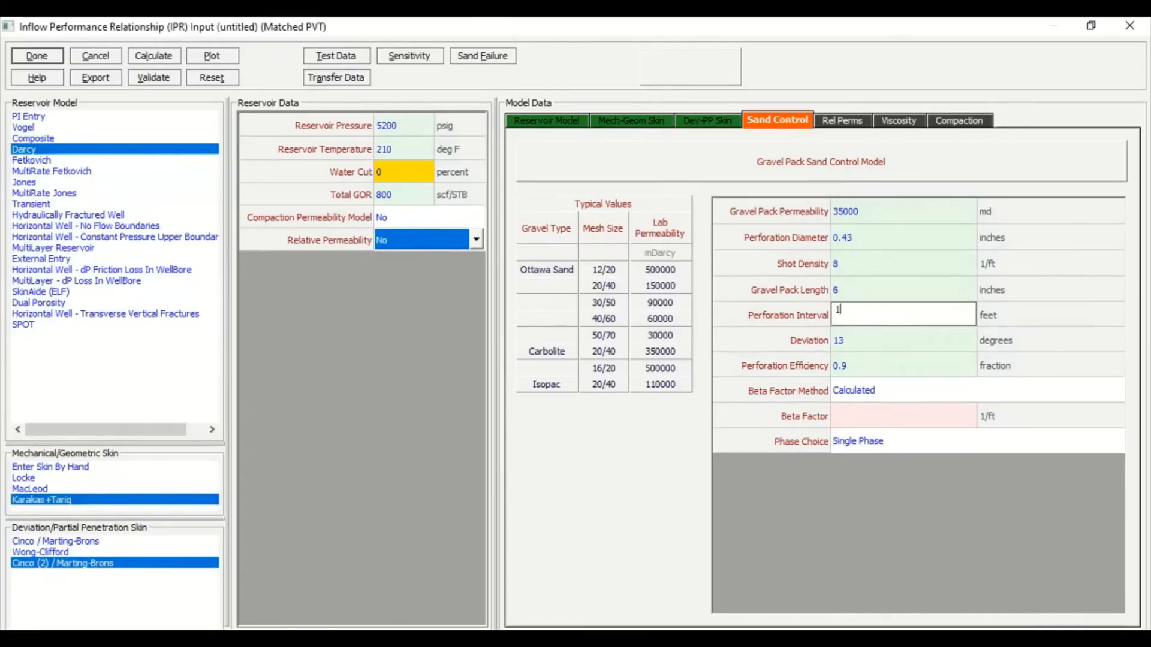
type("100")
left_click(867, 340)
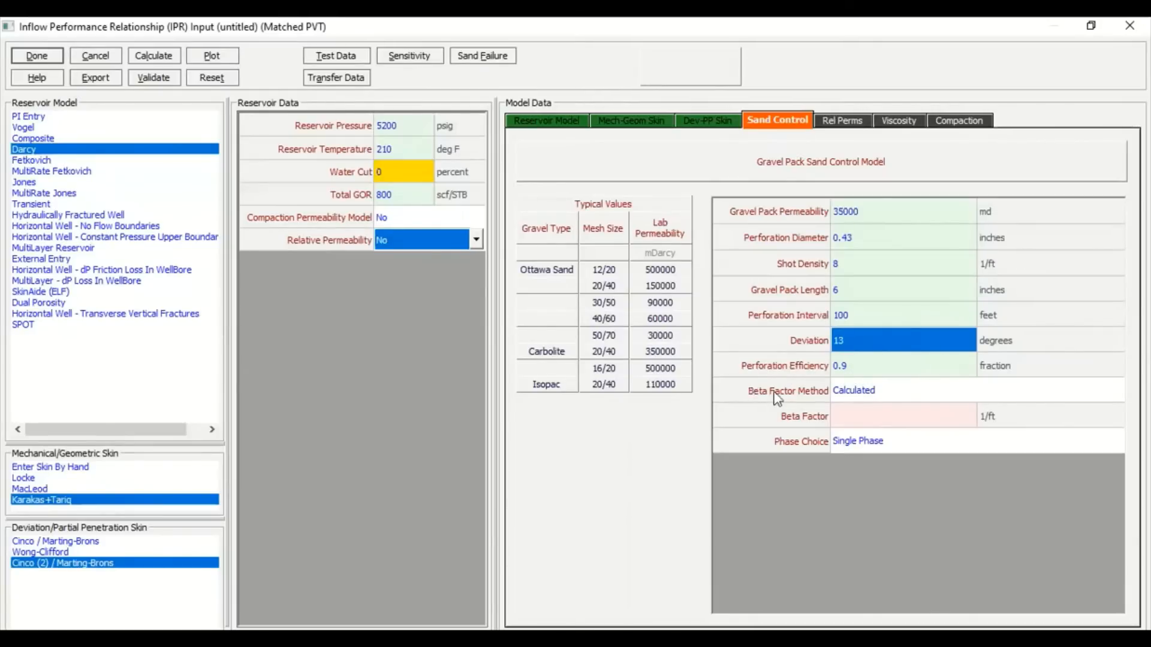
- Set the sand control model's phase choice to Multi Phase, keeping the beta factor method as Calculated
left_click(875, 392)
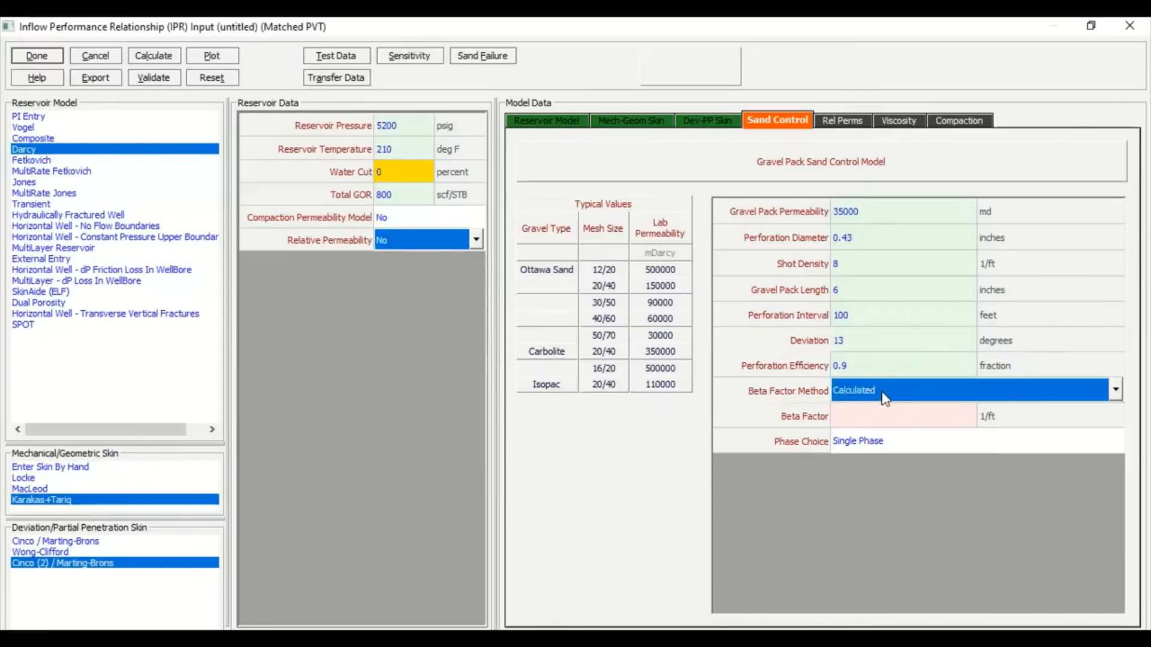
left_click(952, 415)
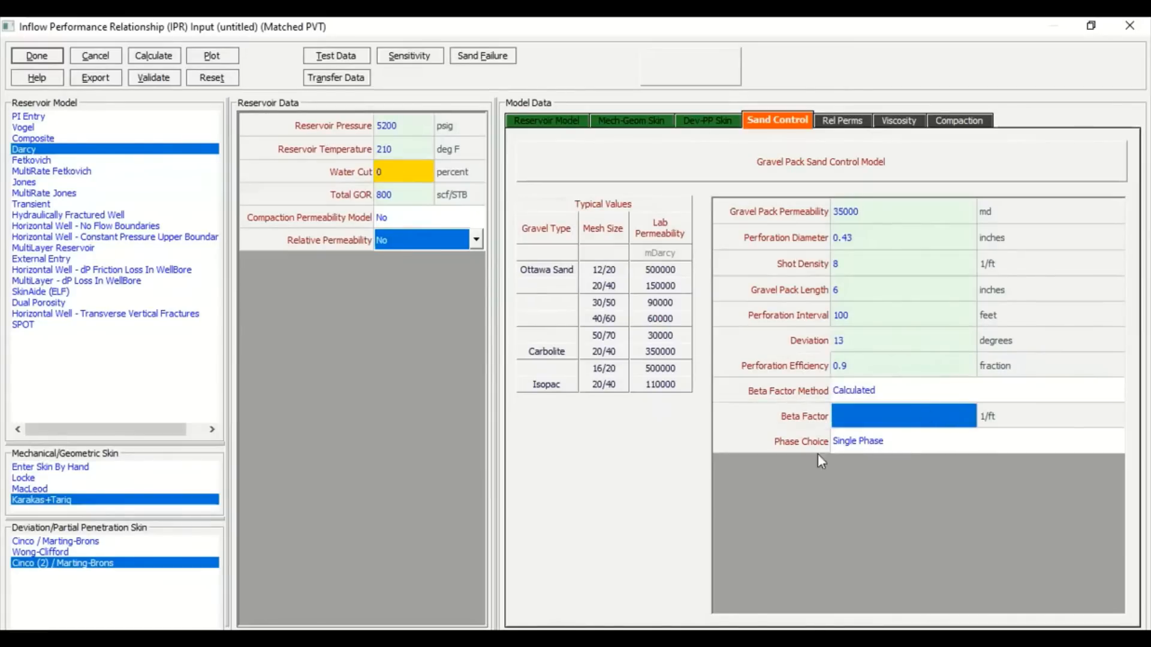
left_click(884, 443)
left_click(1115, 439)
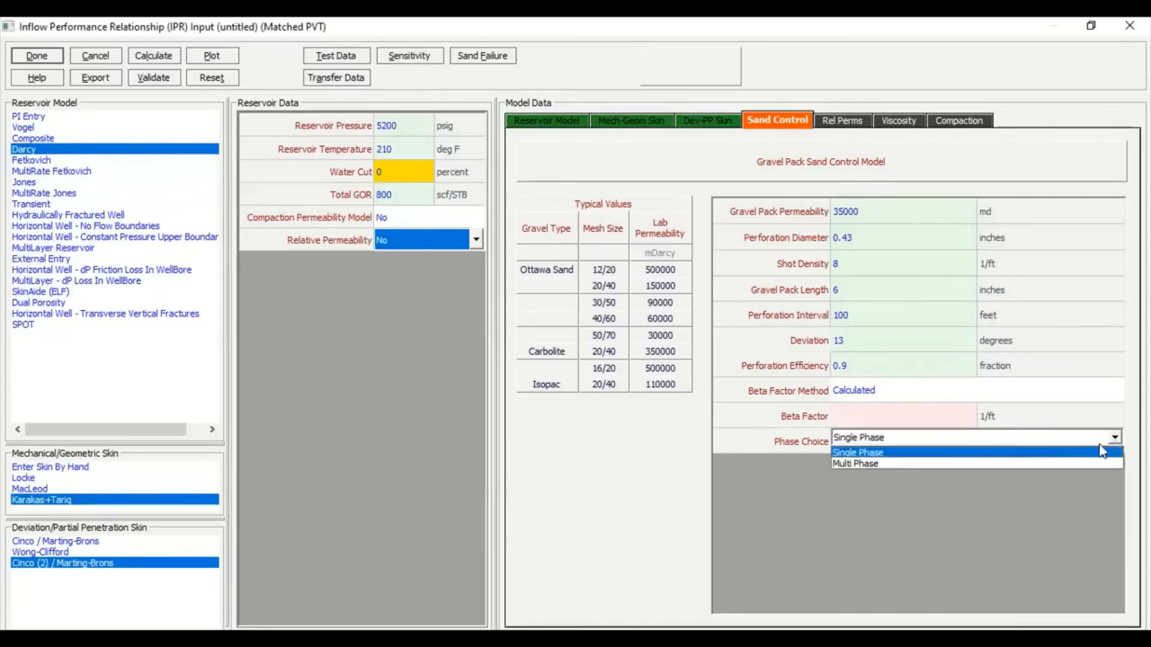
left_click(895, 462)
left_click(871, 415)
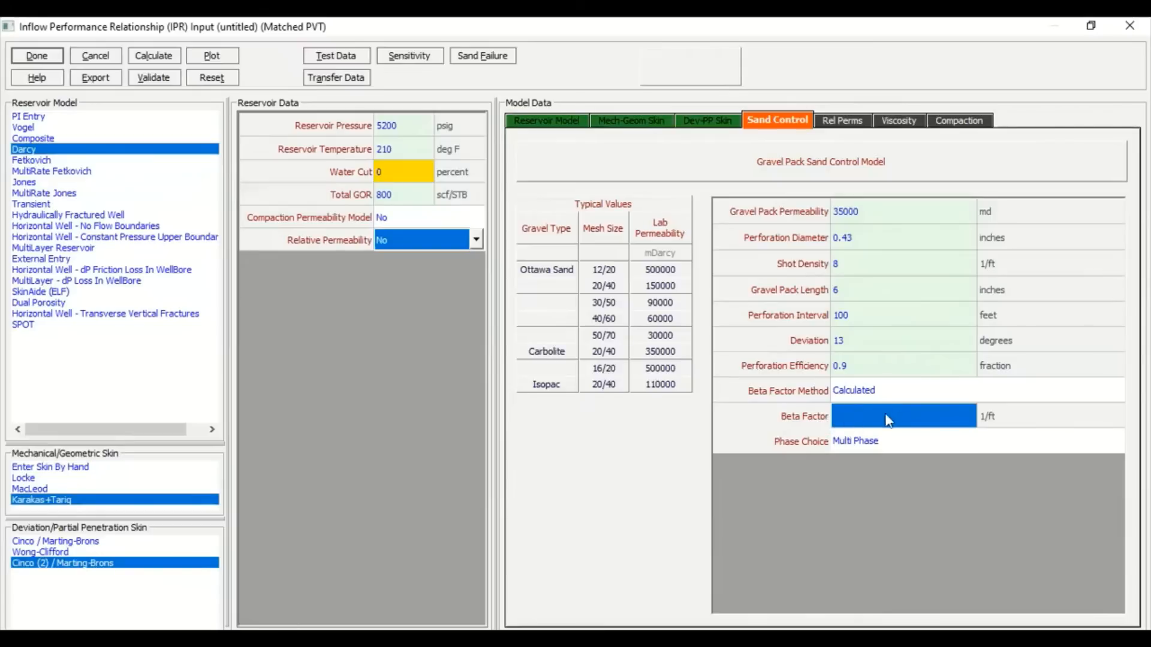
key("Down")
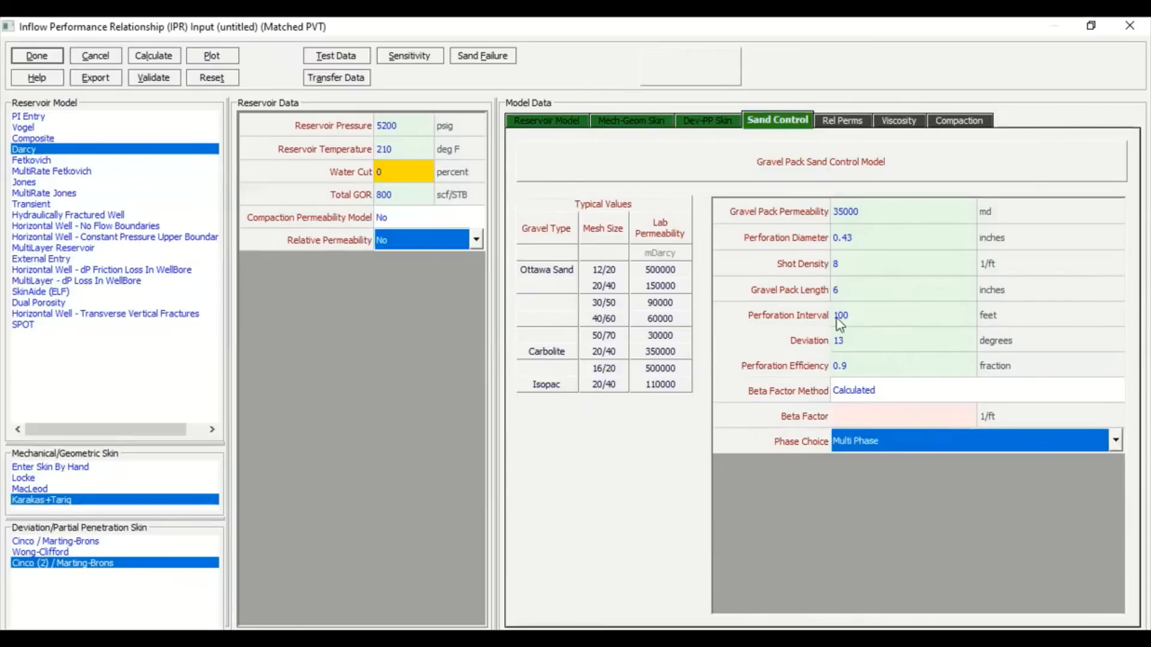
- Calculate the inflow performance and move the results window clear of the sand control data
left_click(166, 56)
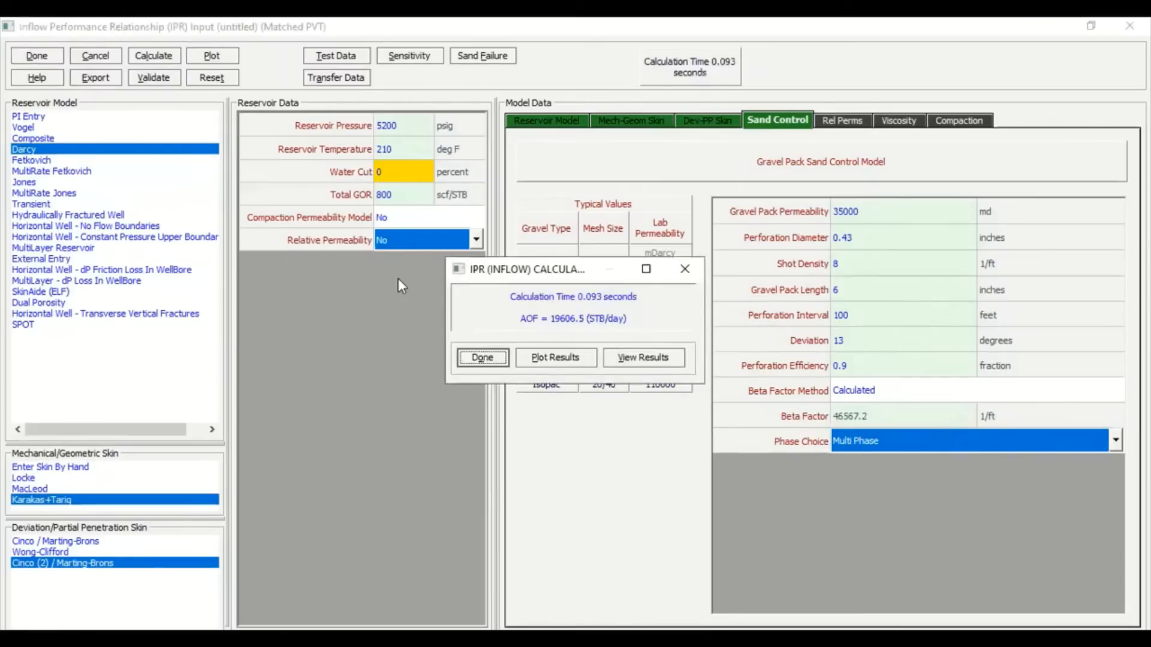
left_click_drag(575, 268, 638, 208)
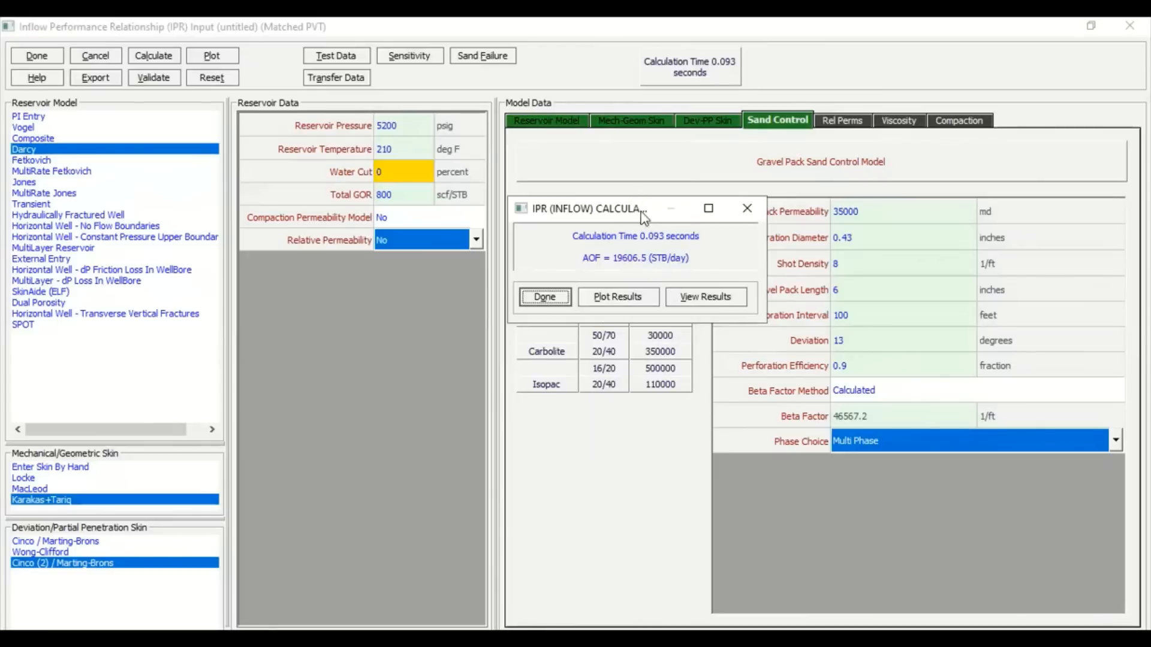
left_click_drag(634, 214, 544, 190)
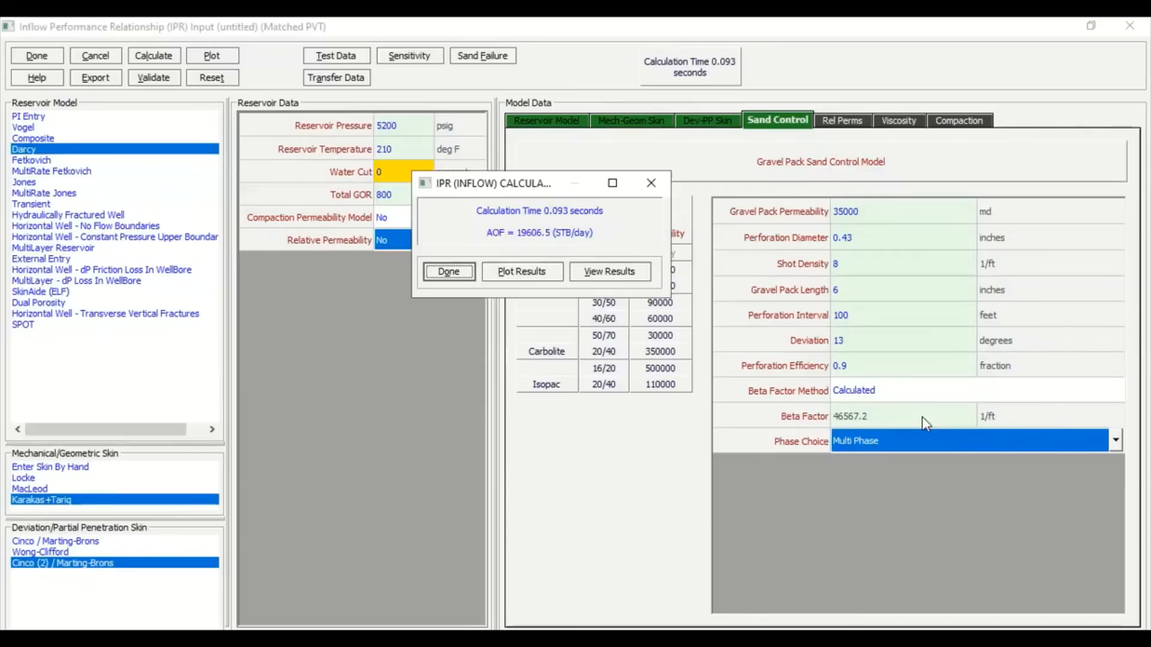
- Plot the inflow results with Rate on the X axis and only Pressure on the Y axis
left_click(516, 273)
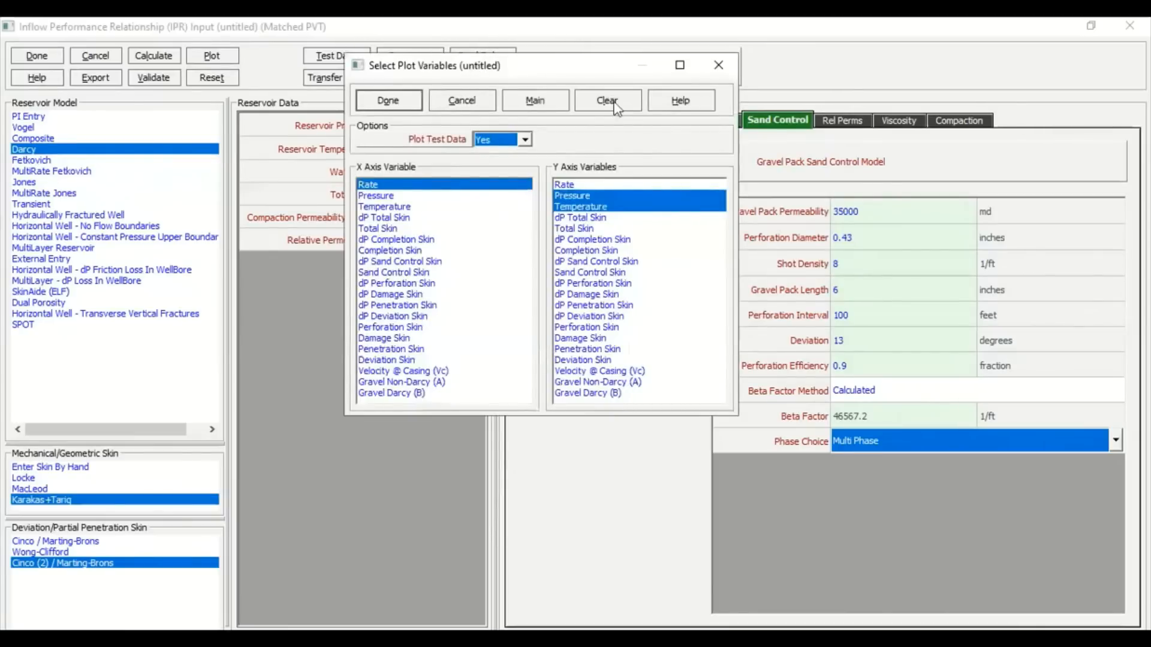
left_click_drag(479, 71, 623, 108)
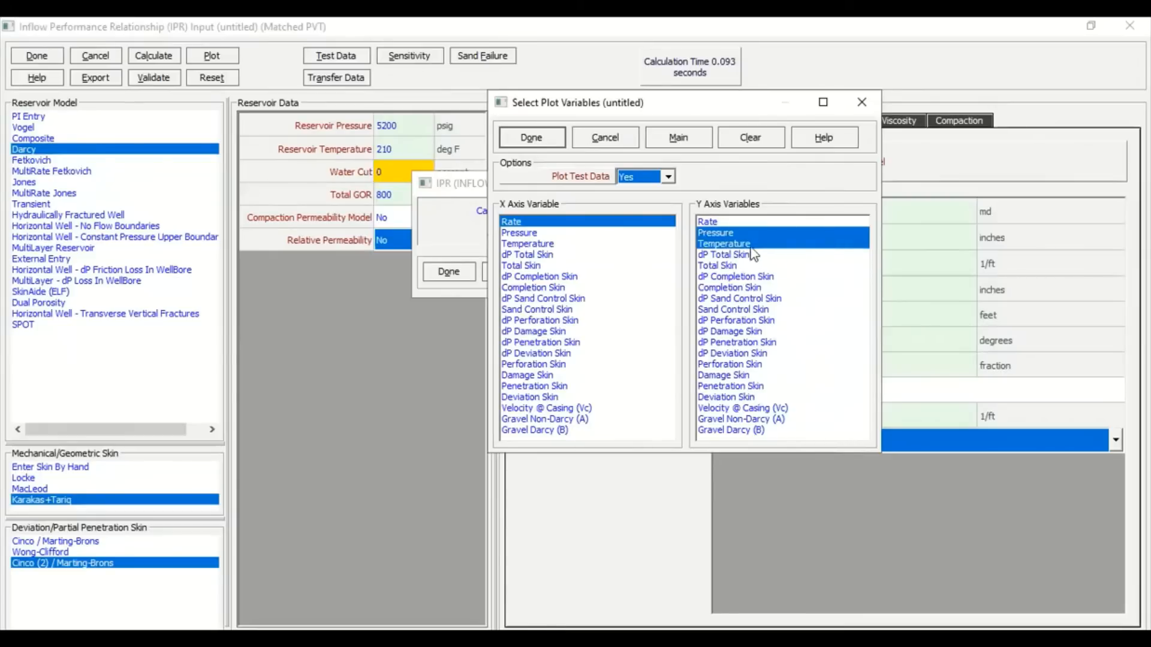
left_click(729, 244)
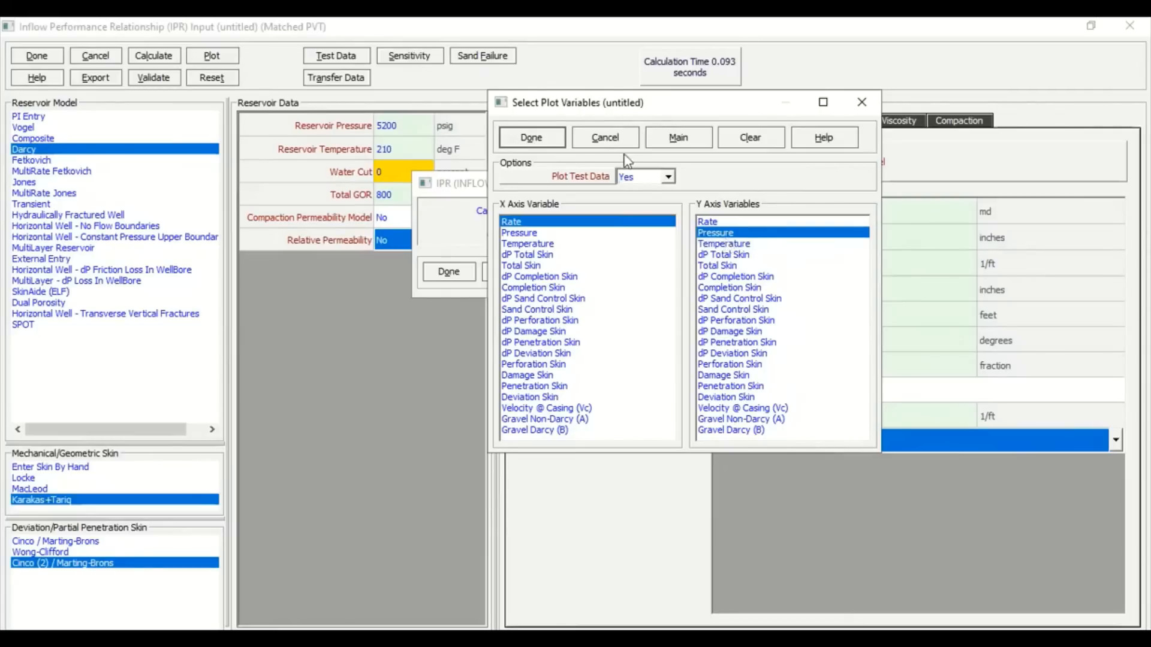
left_click(549, 137)
- Inspect the points on the IPR pressure curve and toggle the curve's visibility off and back on
mouse_move(674, 447)
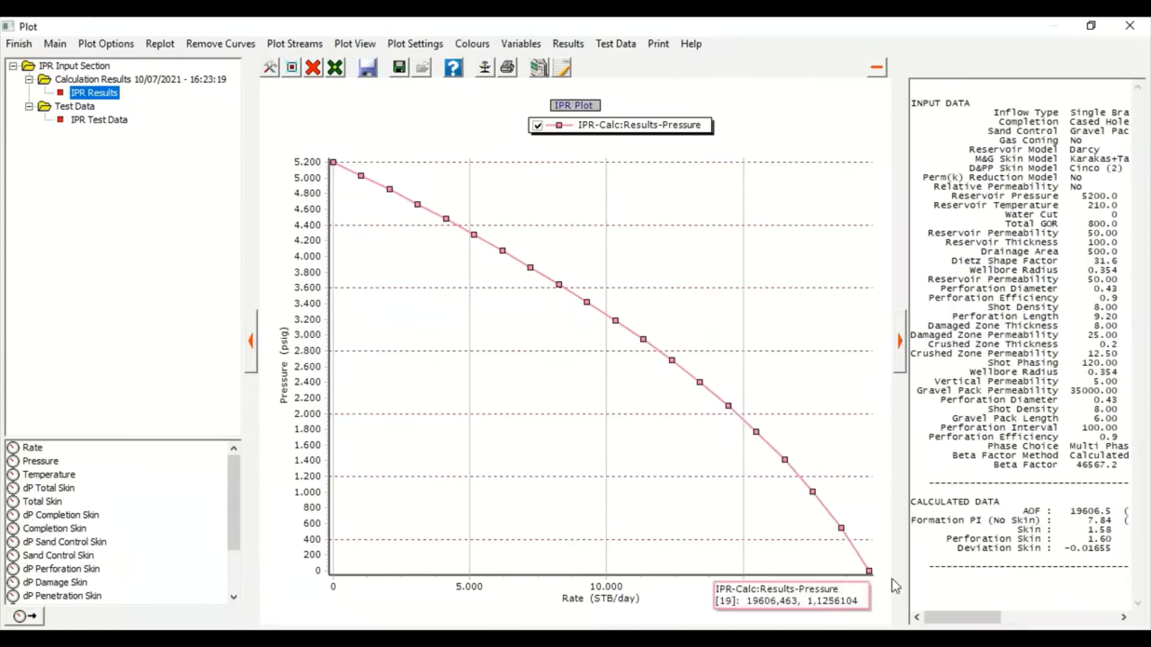
mouse_move(869, 571)
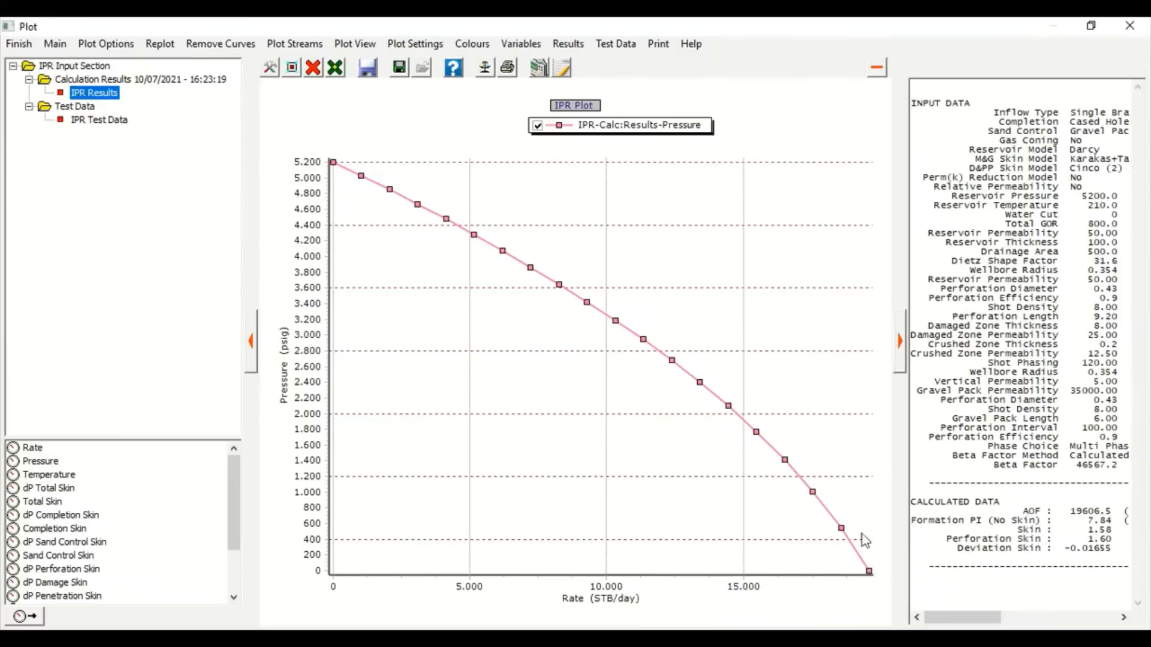
left_click(536, 125)
left_click(534, 126)
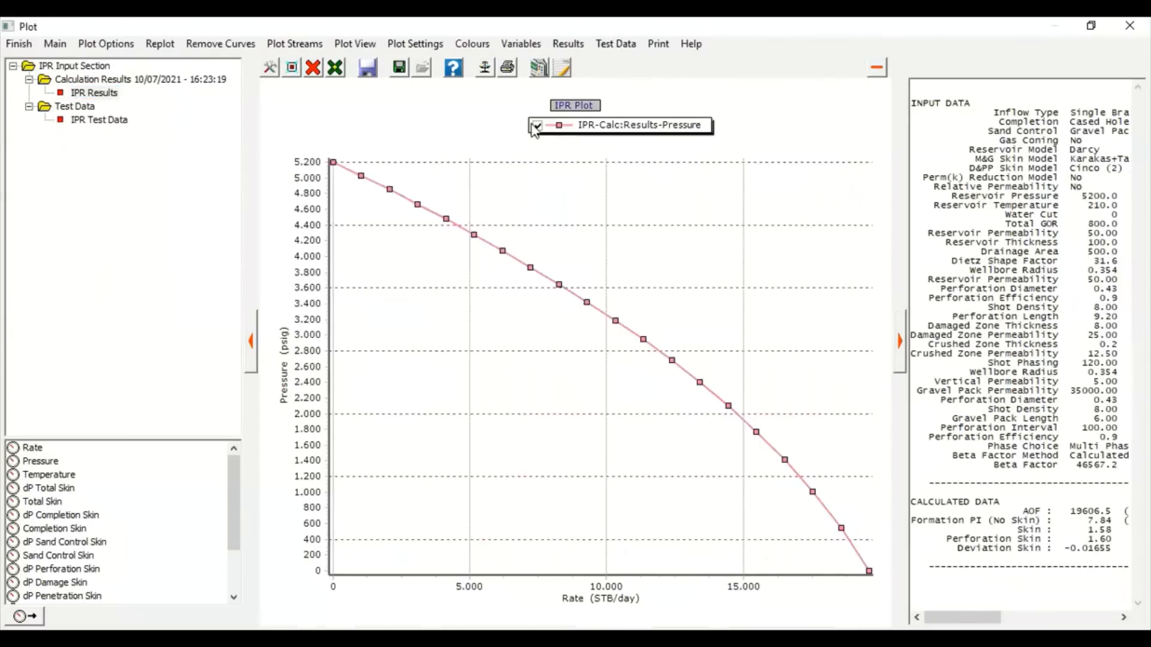
left_click(534, 127)
left_click(534, 126)
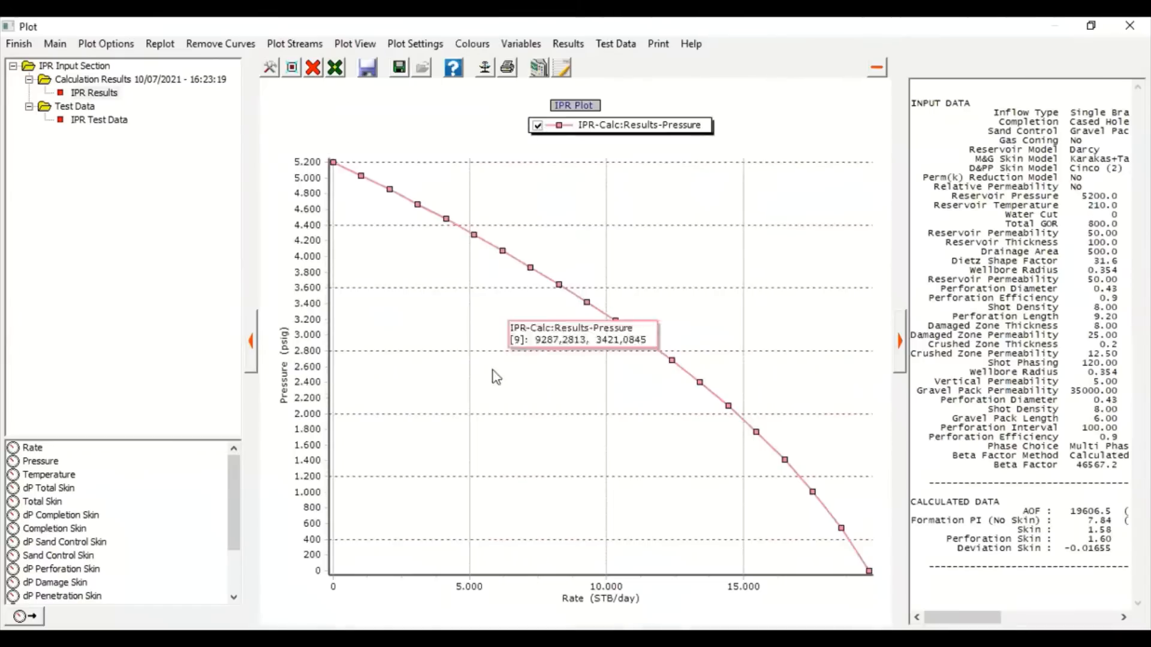
- Add the dP Sand Control Skin curve to the IPR plot and toggle its visibility off and back on
left_click_drag(236, 496, 247, 523)
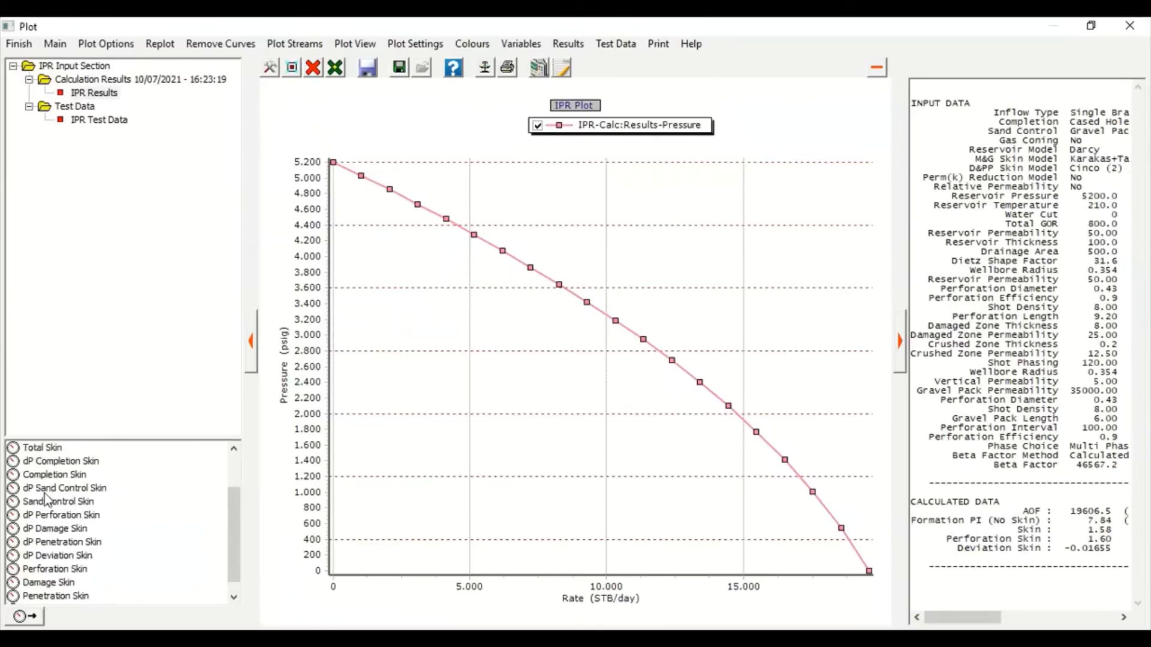
double_click(79, 489)
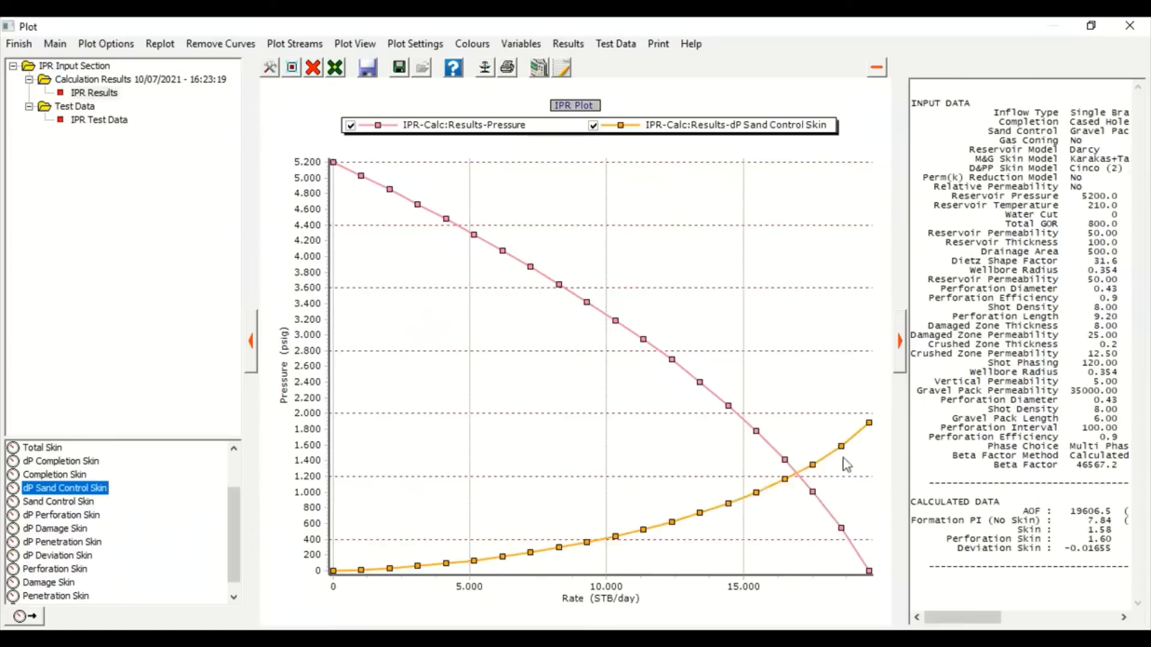
left_click(593, 126)
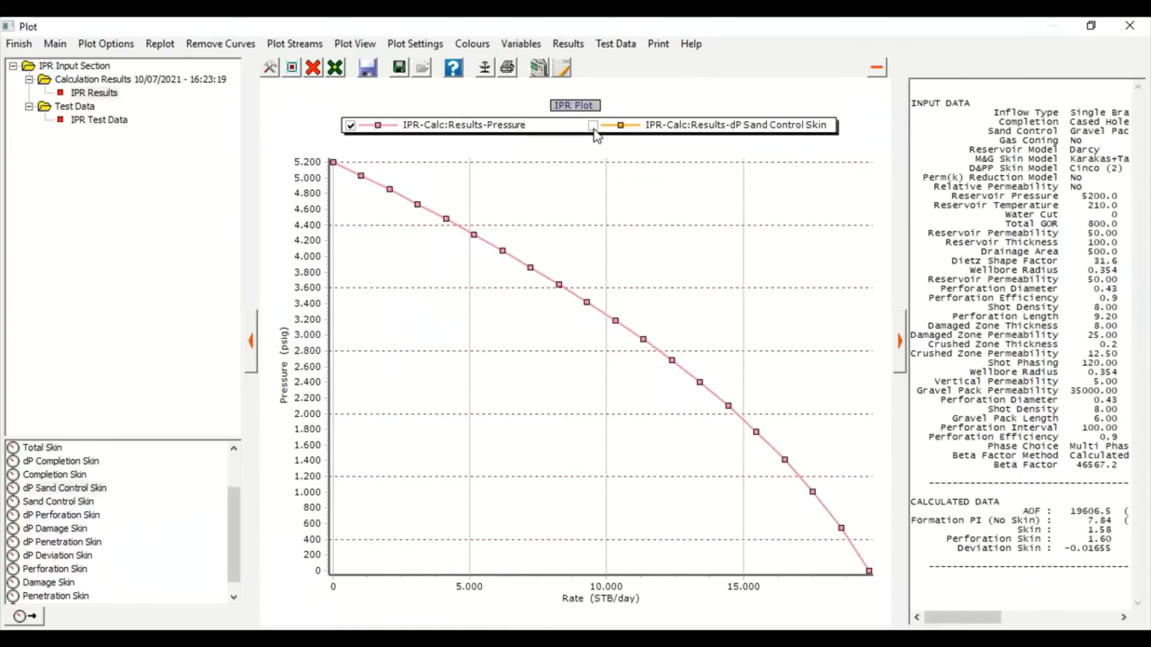
left_click(593, 126)
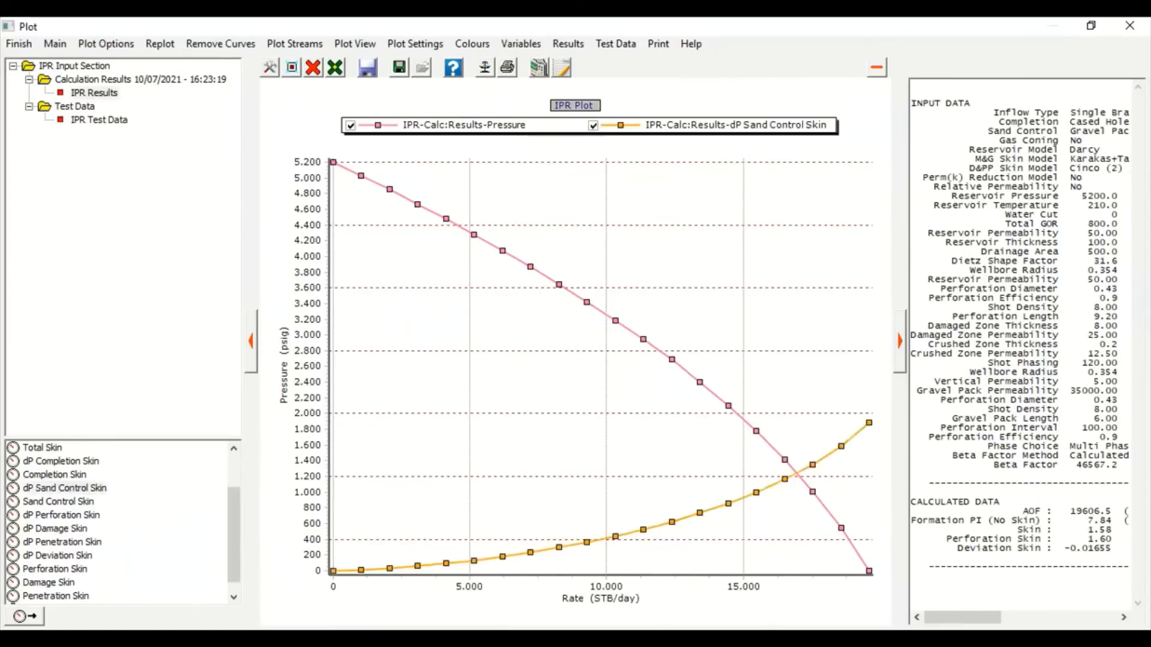
- Examine the plot's input data and calculated formation PI, total skin, perforation skin and deviation skin, and close the plot and calculation results
left_click_drag(939, 108, 1088, 551)
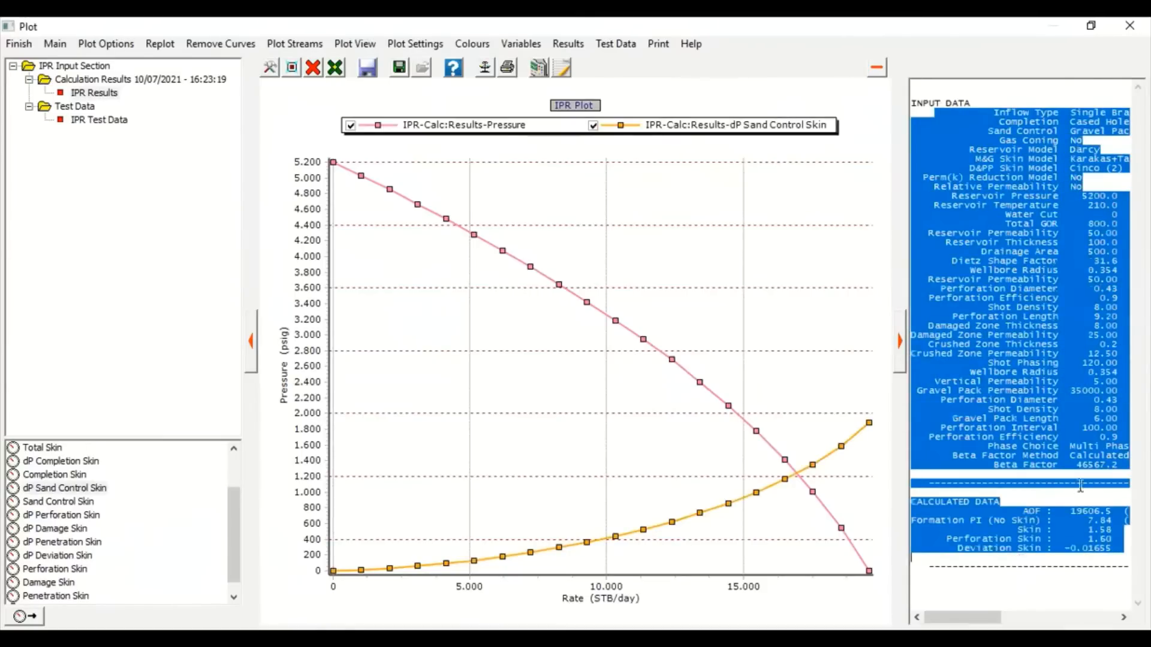
left_click(1047, 381)
left_click_drag(1018, 530, 1076, 530)
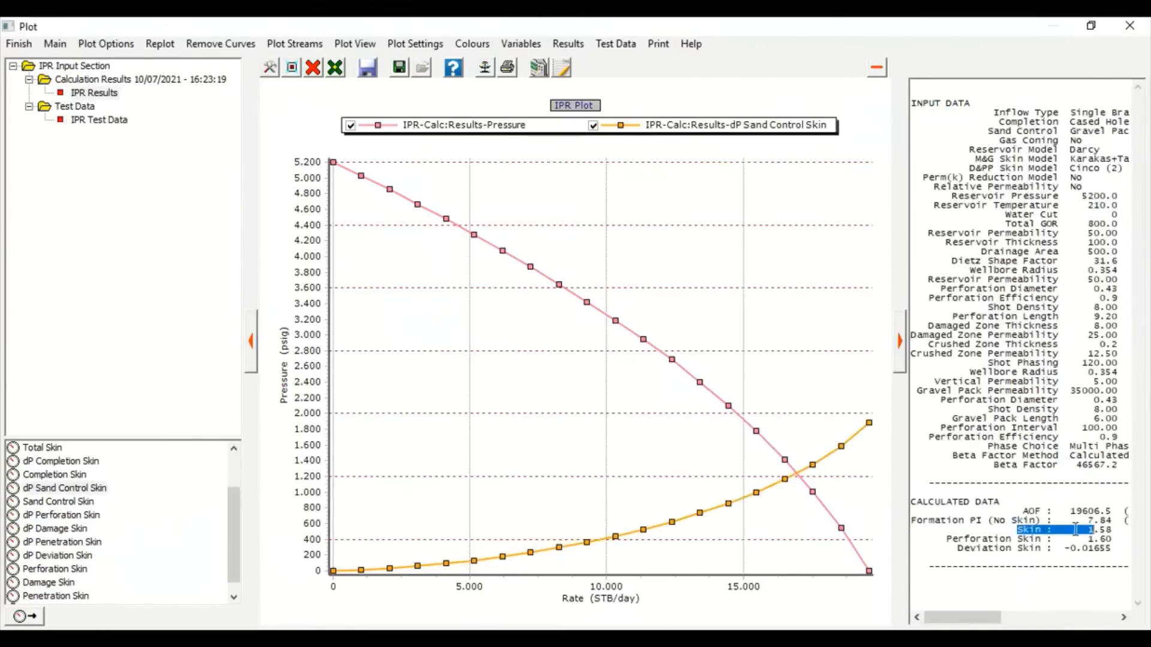
left_click(1075, 530)
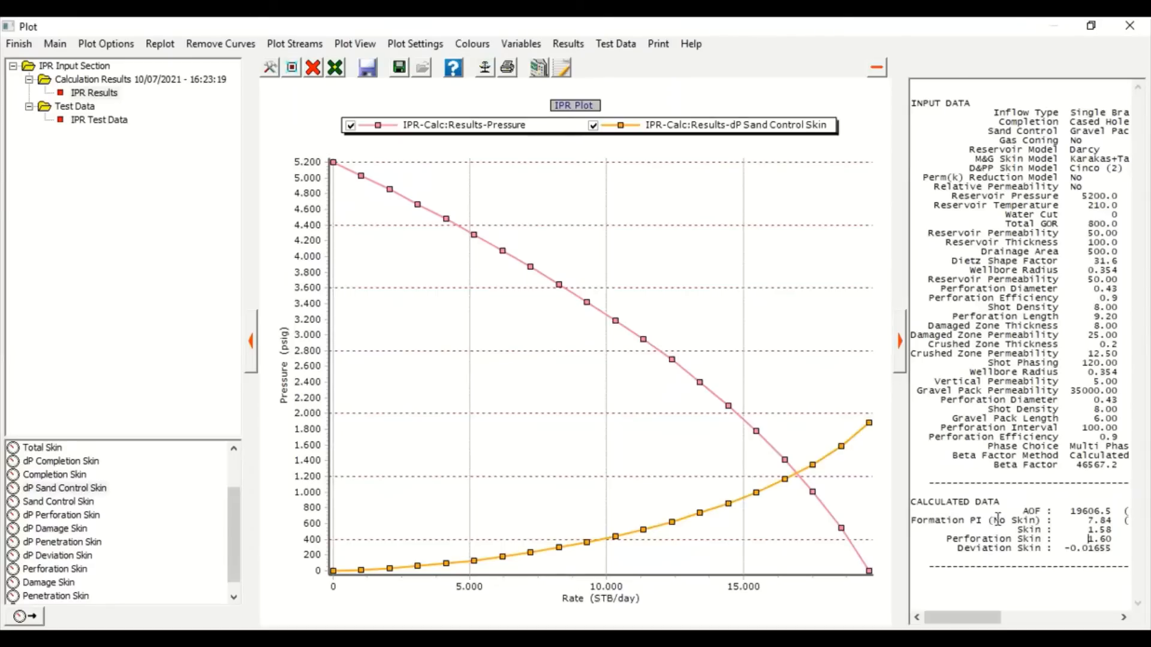
left_click_drag(992, 520, 1098, 527)
left_click(1099, 526)
left_click_drag(963, 547, 1034, 549)
left_click_drag(989, 547, 1050, 537)
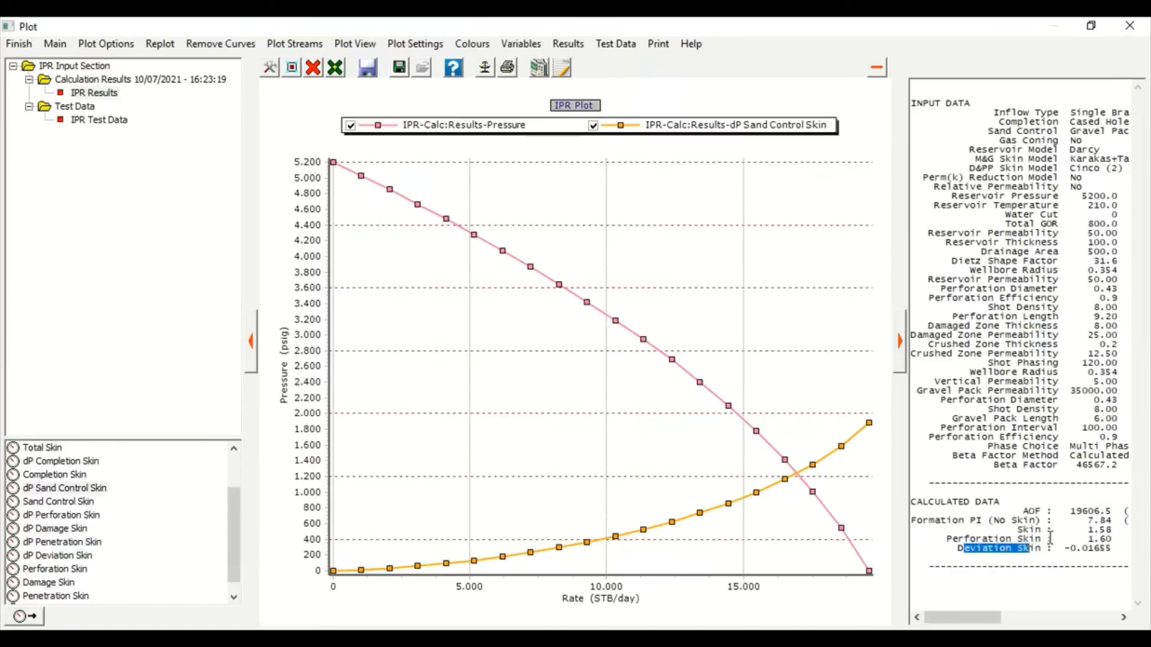
left_click(1025, 555)
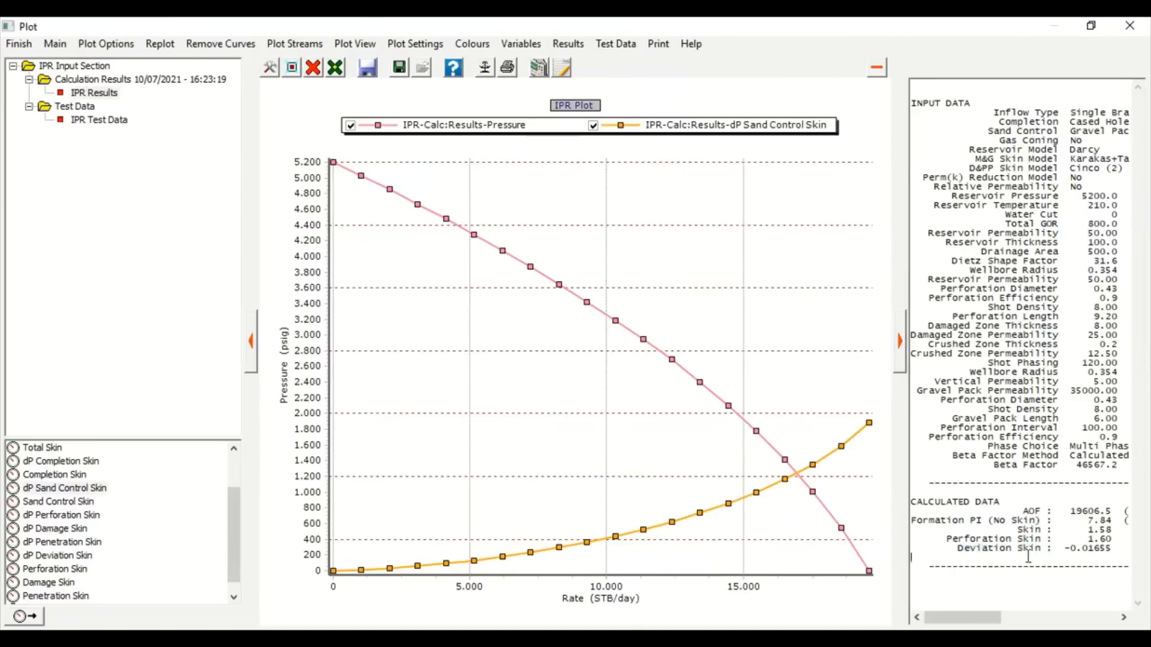
left_click_drag(1079, 554, 1009, 199)
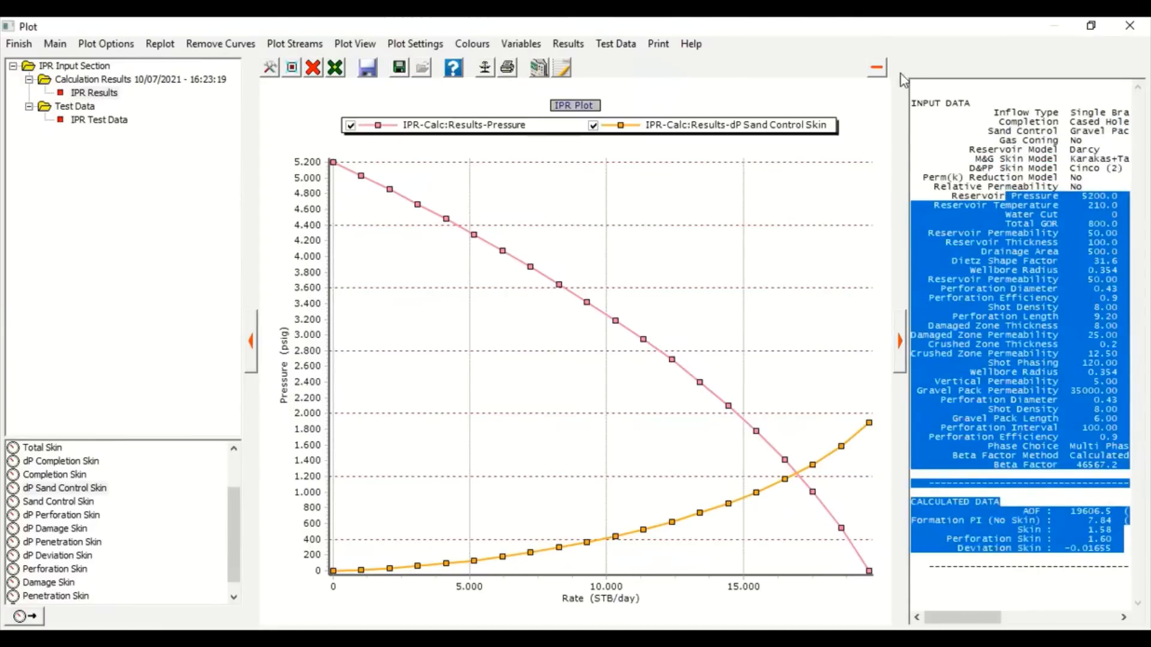
left_click(20, 48)
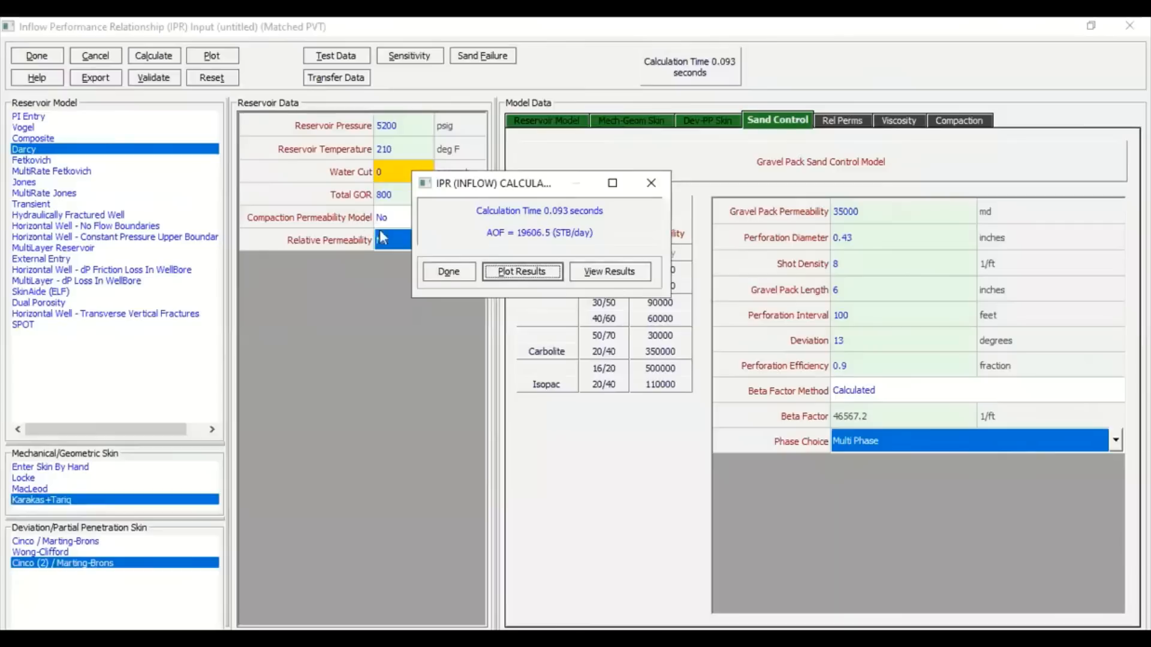
left_click(449, 272)
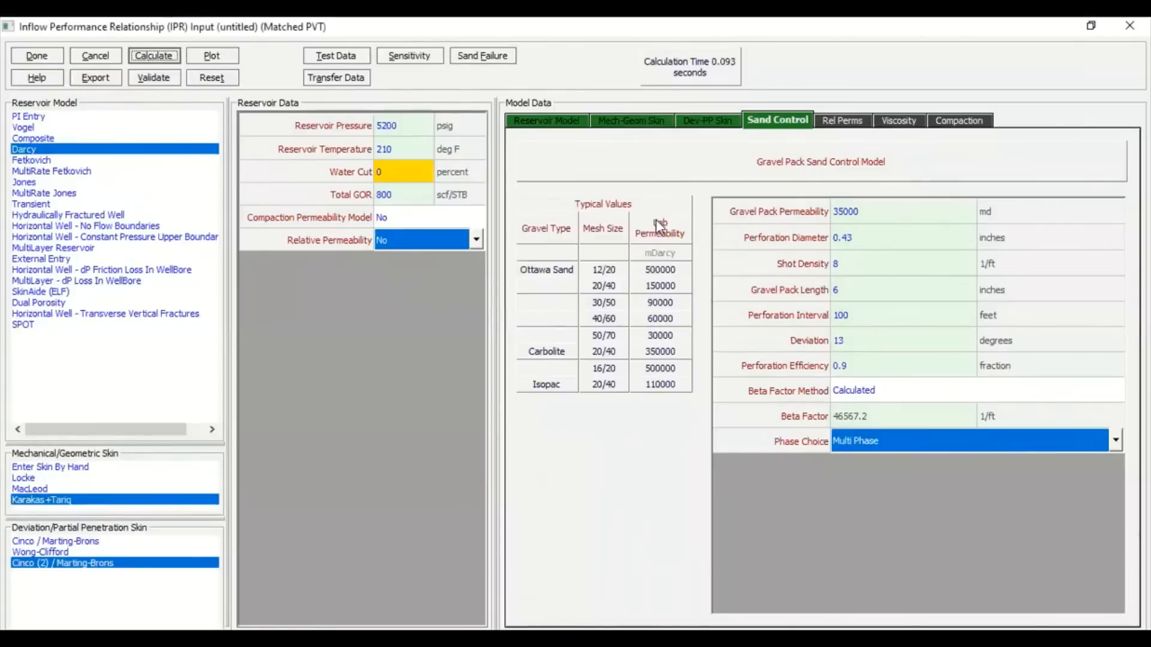
- Review the reservoir, mechanical skin, deviation skin and sand control data and accept the completed IPR input
left_click(547, 123)
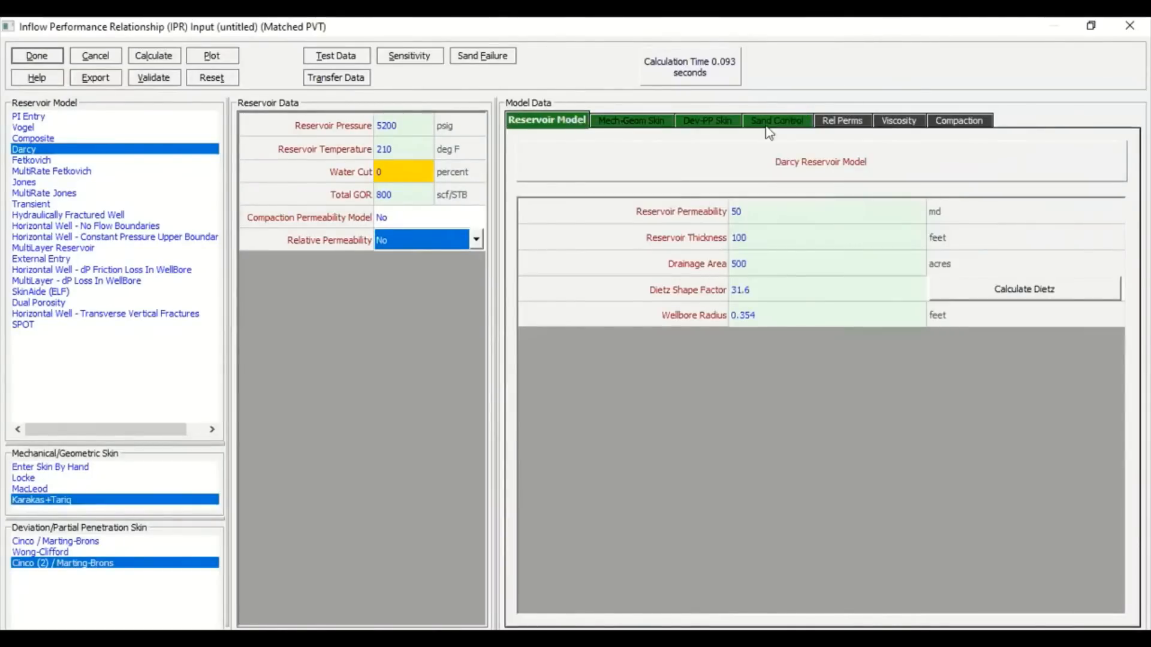
left_click(735, 124)
left_click(778, 123)
left_click(707, 122)
left_click(601, 123)
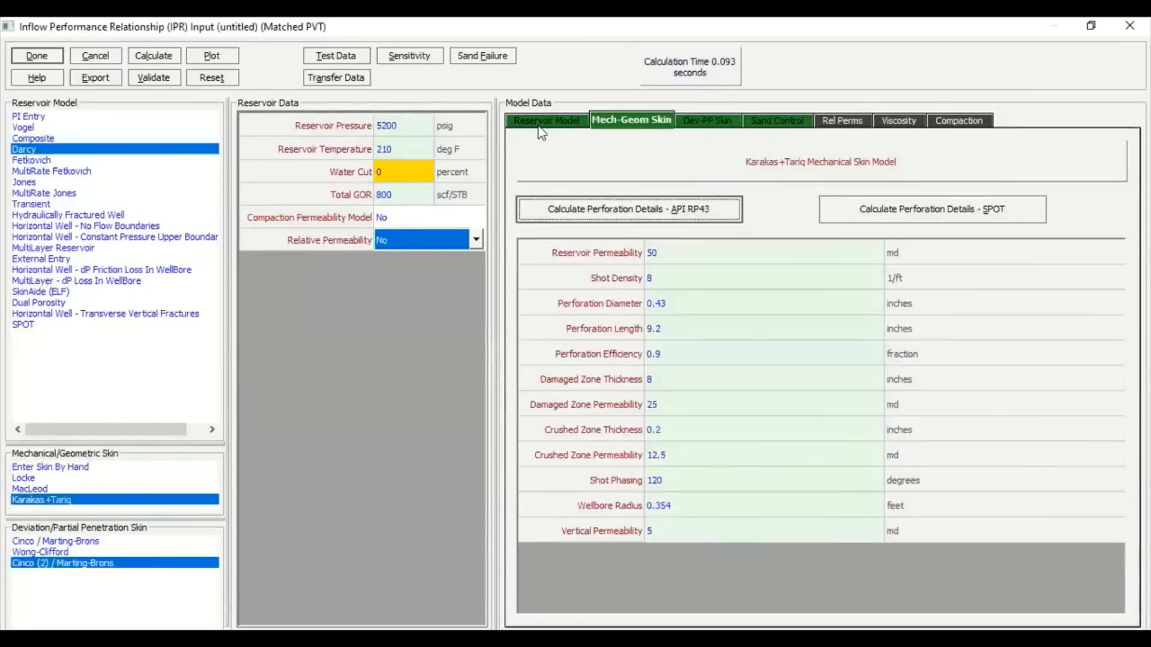
left_click(546, 122)
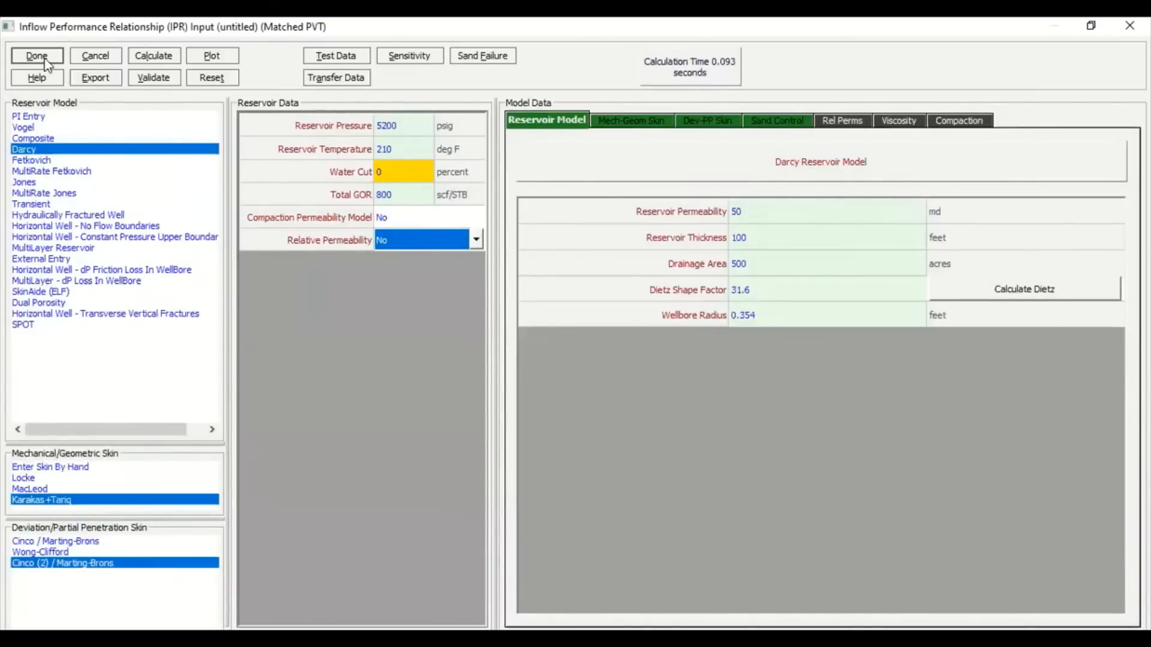
left_click(43, 58)
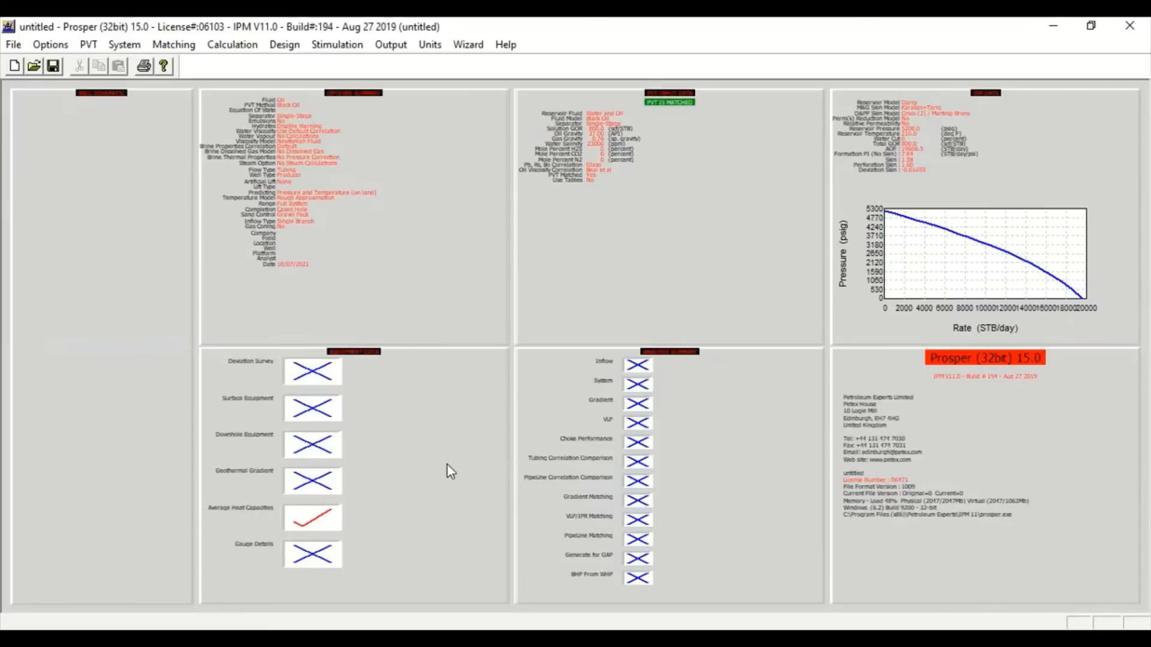
- Start editing the equipment data for deviation survey, downhole equipment, geothermal gradient and average heat capacities, excluding surface equipment and gauge details
left_click(418, 416)
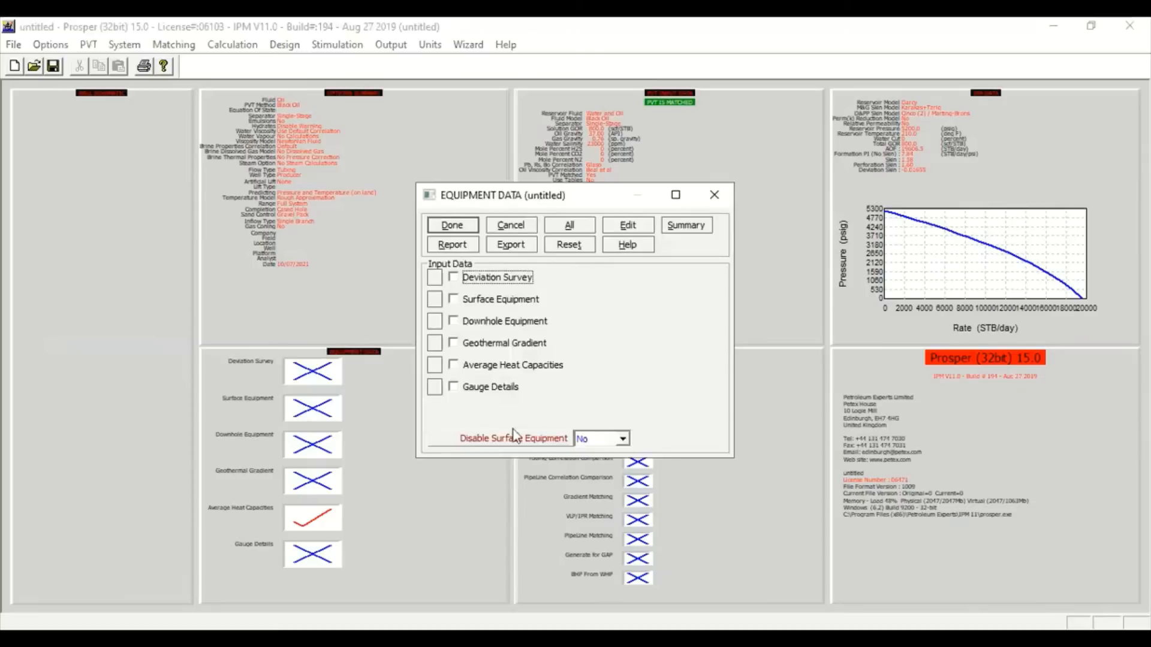
left_click(569, 227)
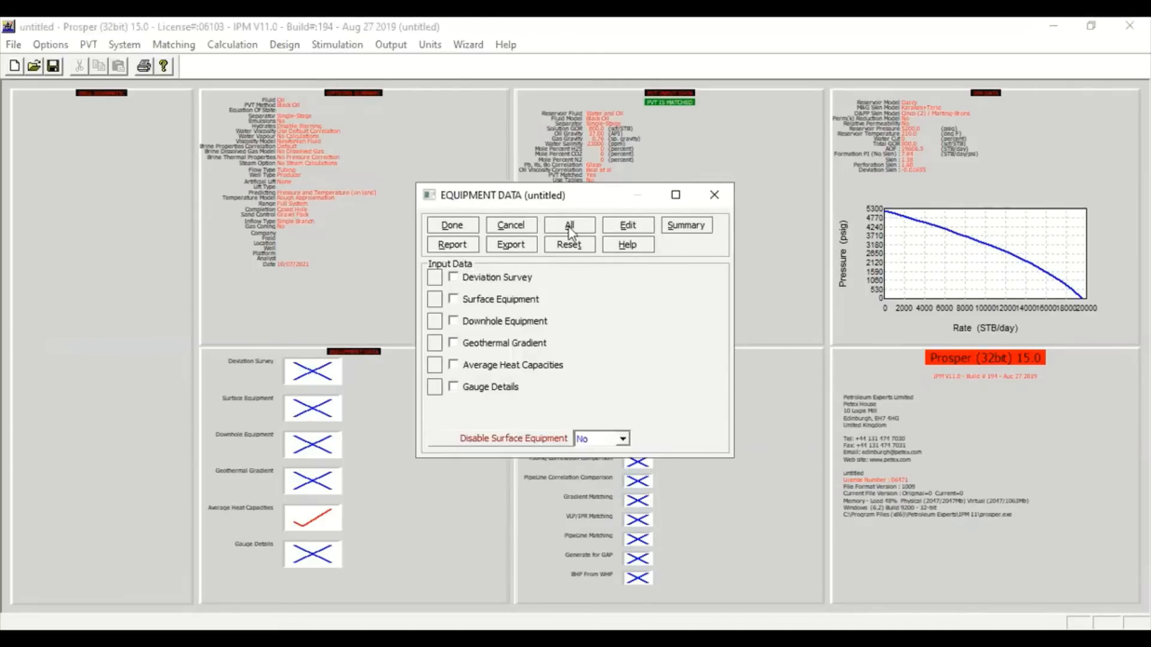
left_click(453, 300)
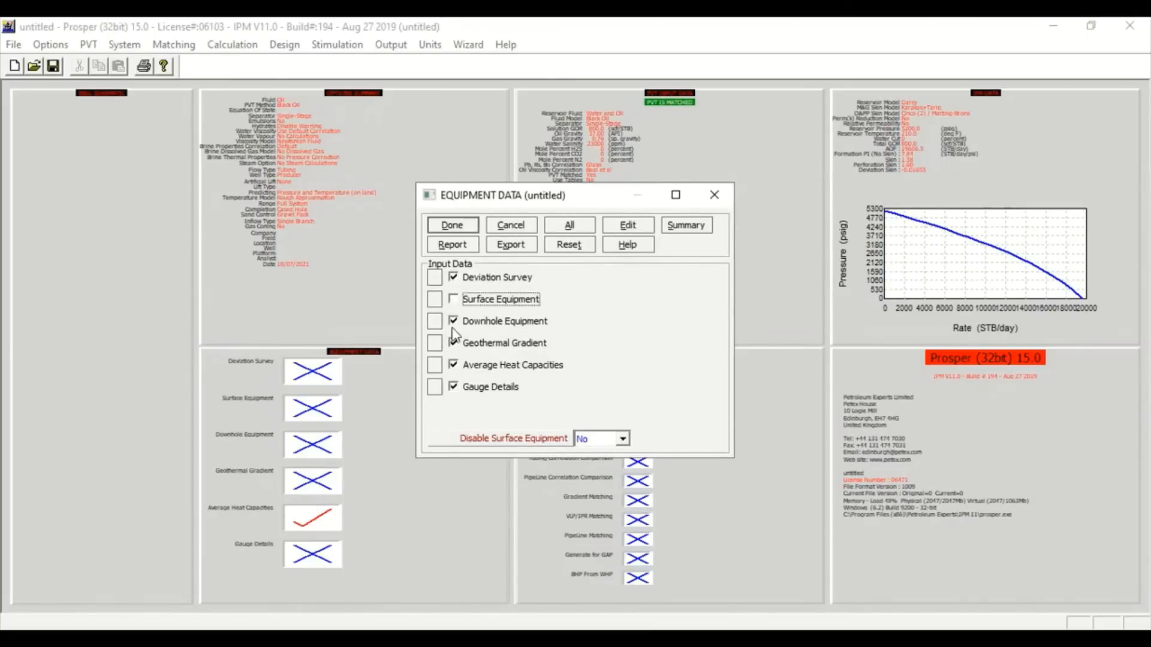
left_click(453, 387)
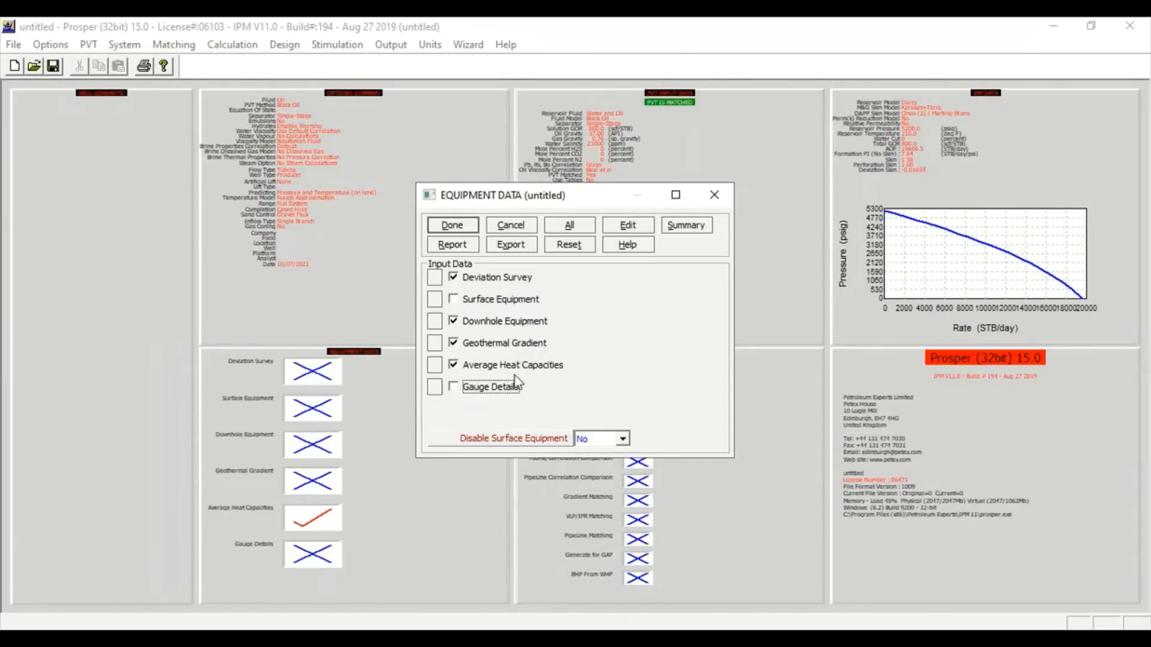
left_click(626, 231)
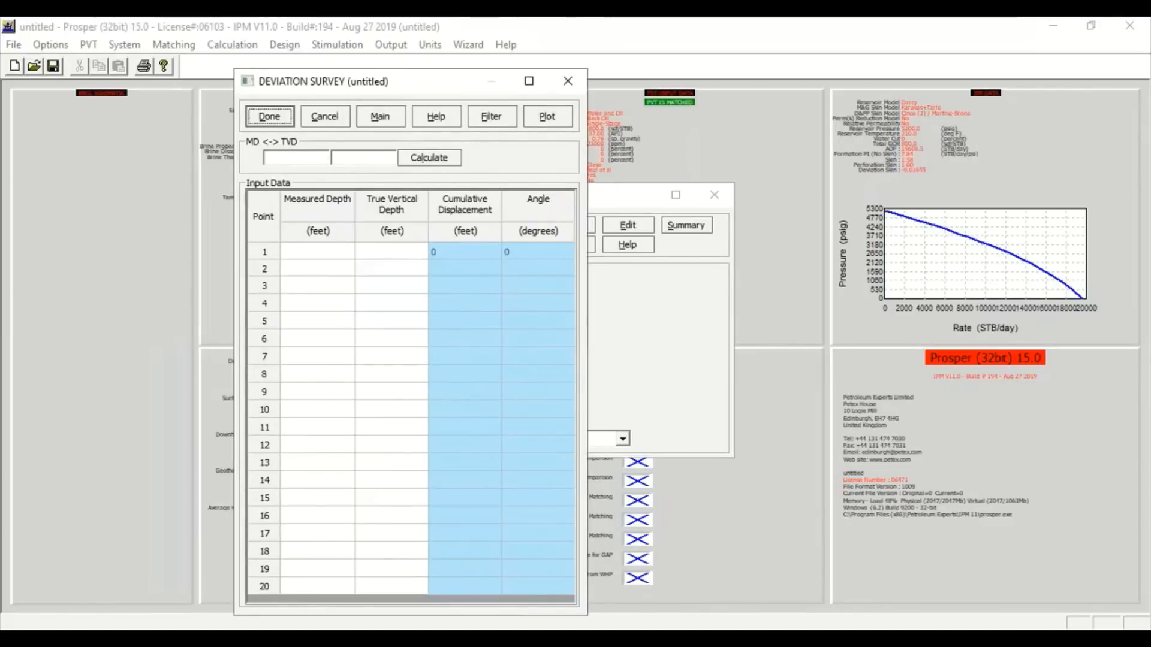
- Fill the deviation survey with measured/true vertical depths 0/0, 600/600, 1005/1000, 4075/4000, 7700/7500 and 9275/9000 feet
key("ctrl+v")
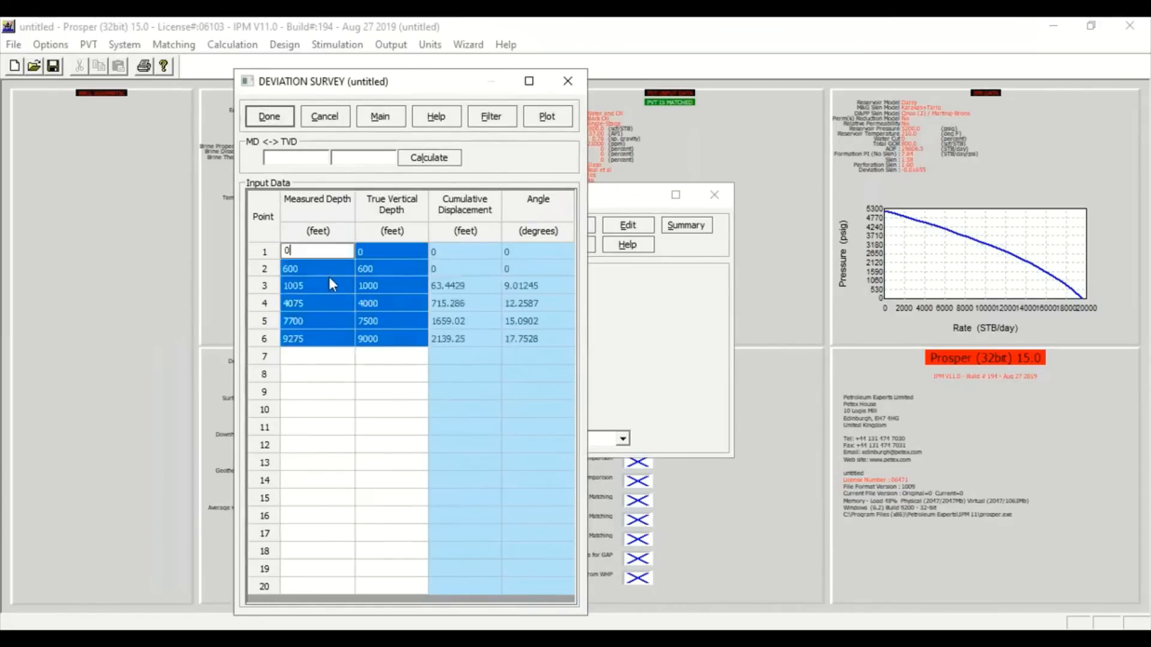
left_click(340, 360)
left_click(368, 372)
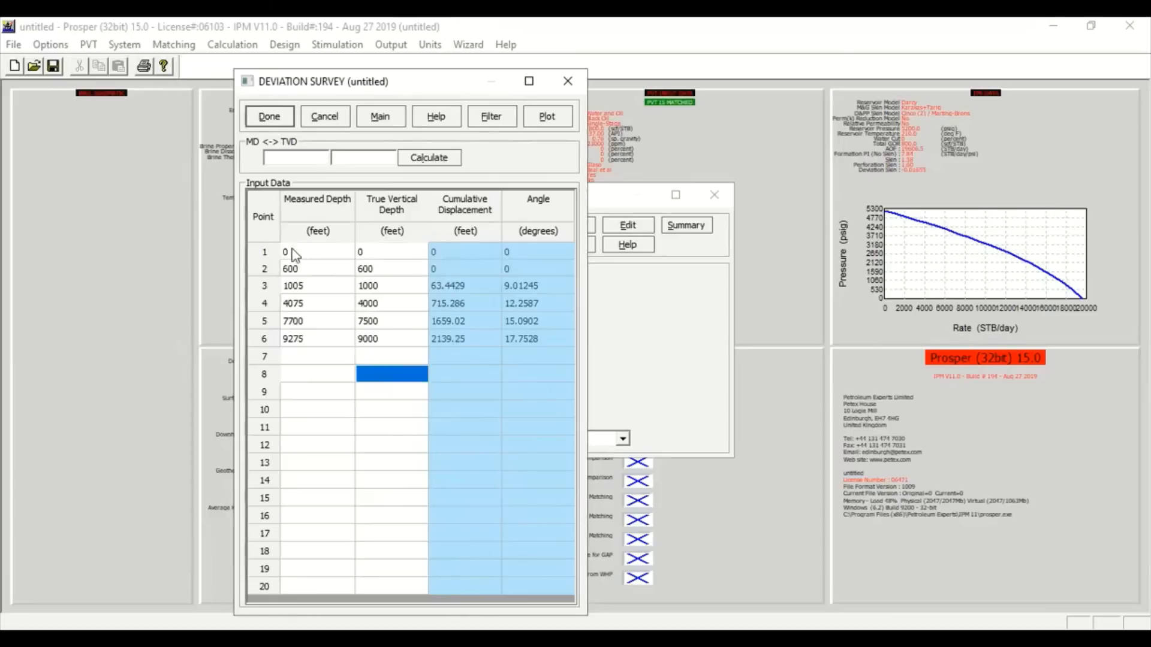
left_click_drag(340, 253, 378, 340)
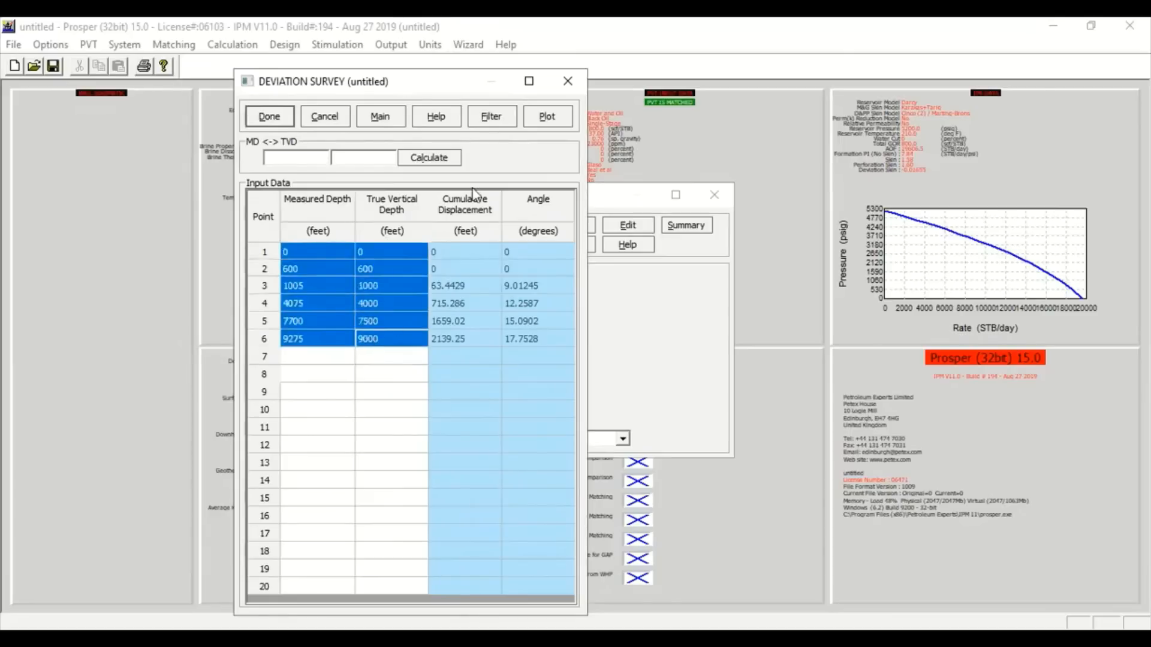
- Plot the deviation survey's depths against cumulative displacement, close the plot and accept the survey
left_click(542, 125)
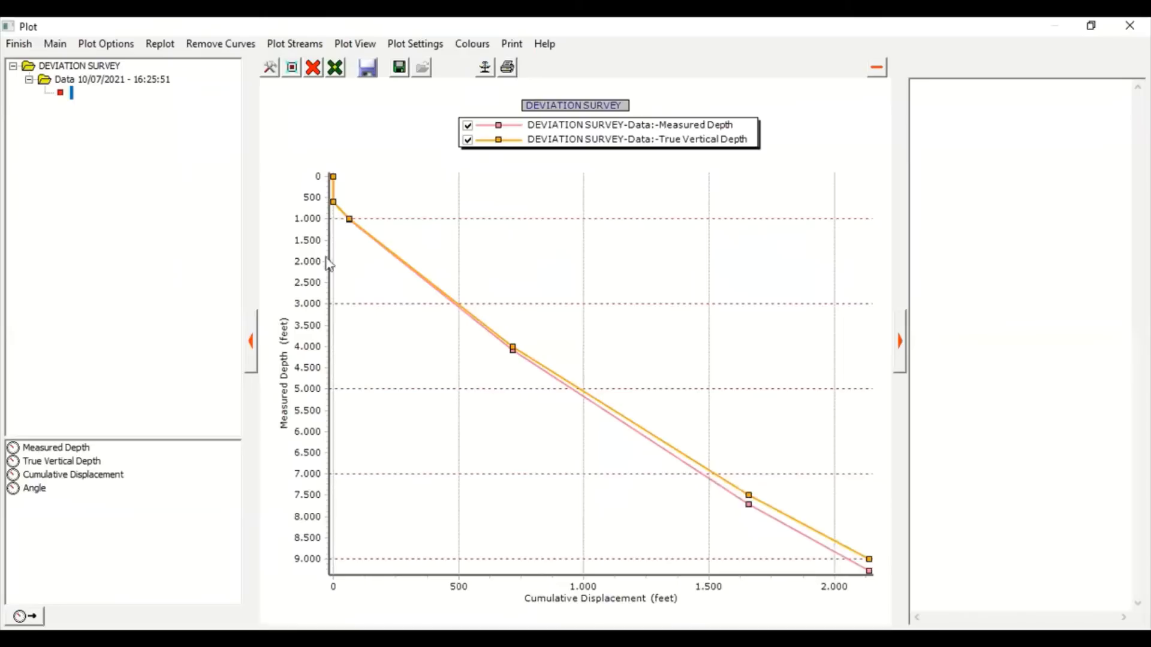
left_click(20, 43)
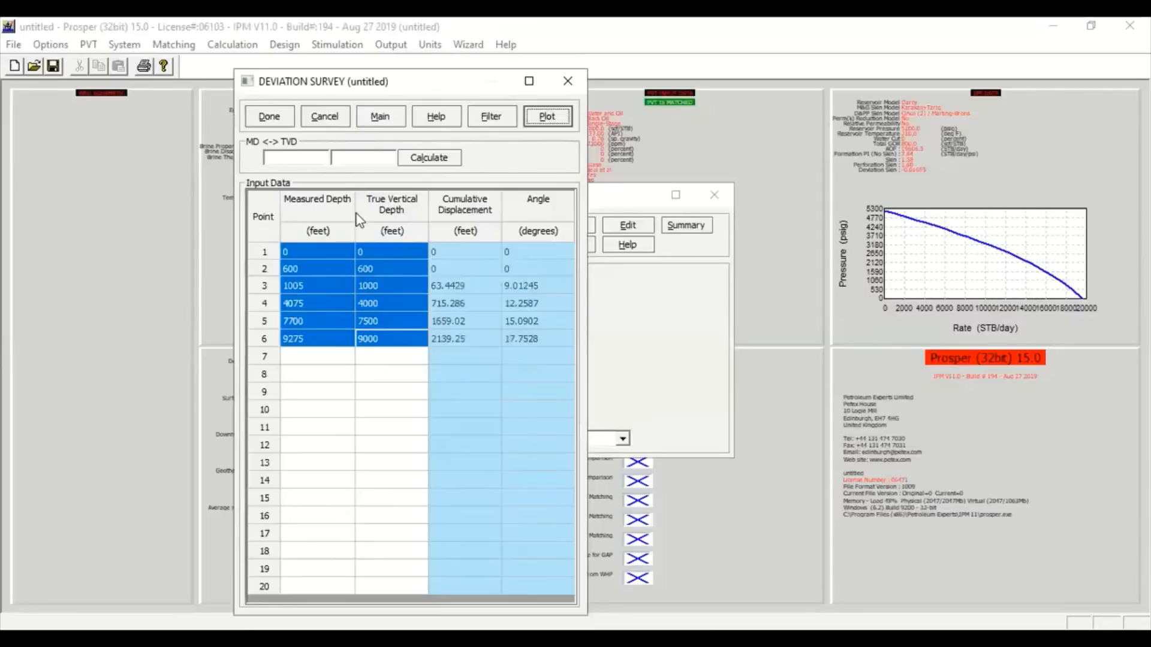
left_click(269, 117)
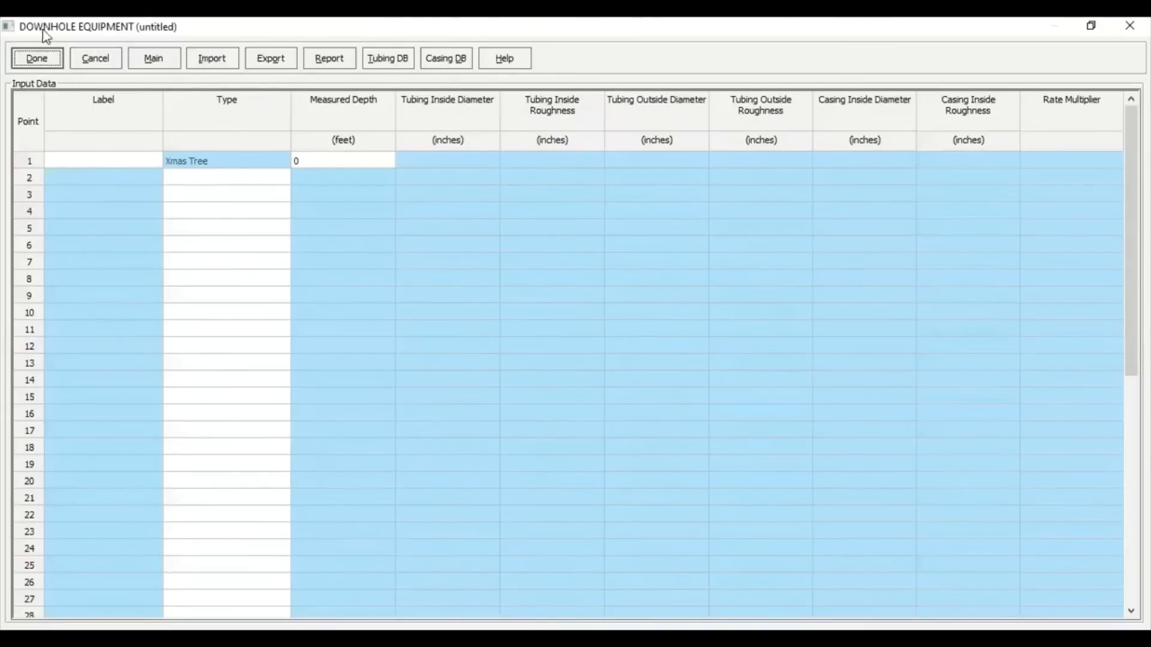
- Paste the downhole equipment: 4.052-inch tubing to 1000 and 9000 feet, 3.72-inch SSSV, 6.4-inch casing to 9275 feet, with 0.0006-inch tubing and casing roughness
key("ctrl+v")
left_click(284, 245)
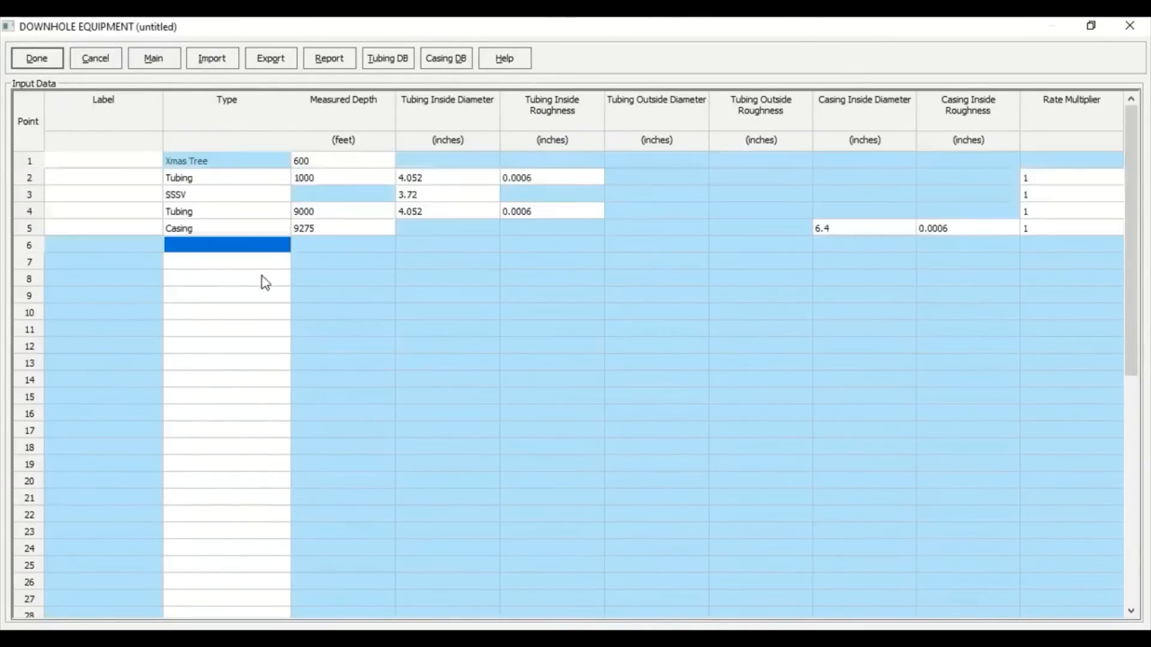
left_click(262, 279)
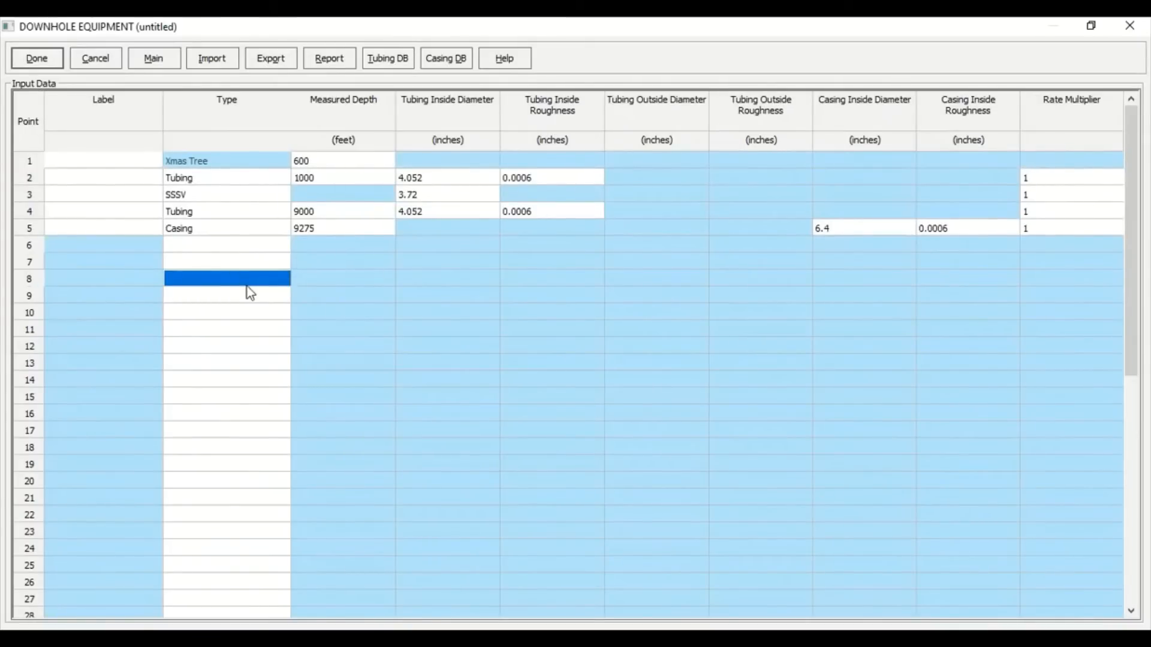
- Set the Xmas Tree's measured depth to 0 feet
left_click(318, 165)
key("BackSpace")
key("BackSpace")
key("BackSpace")
type("0")
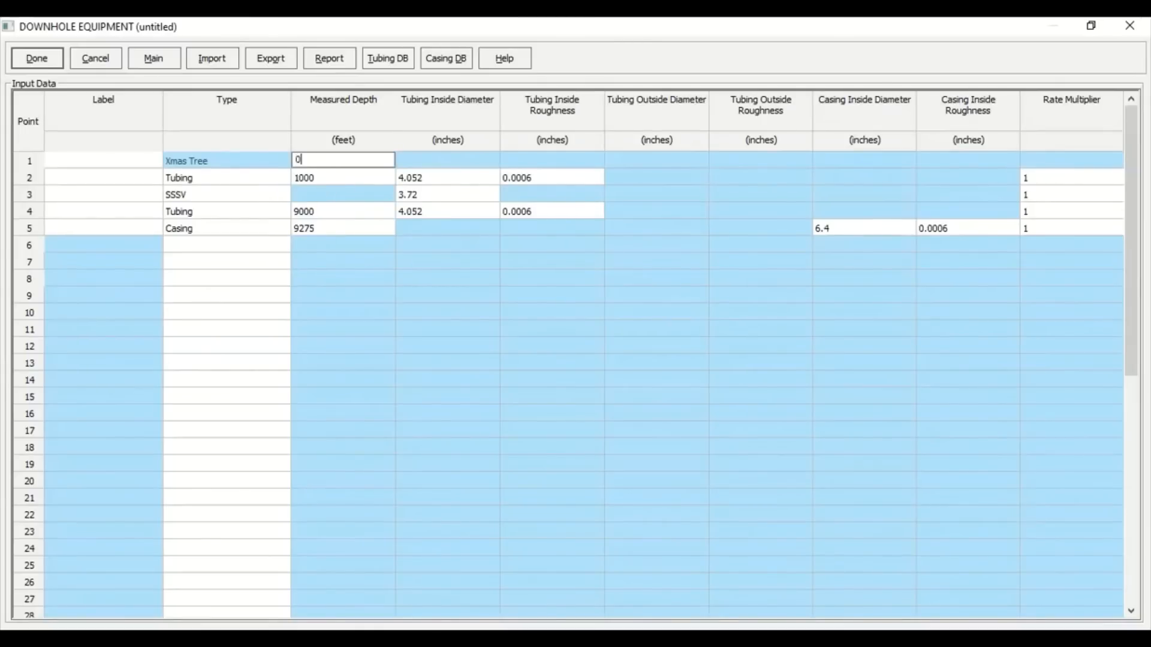
left_click(232, 180)
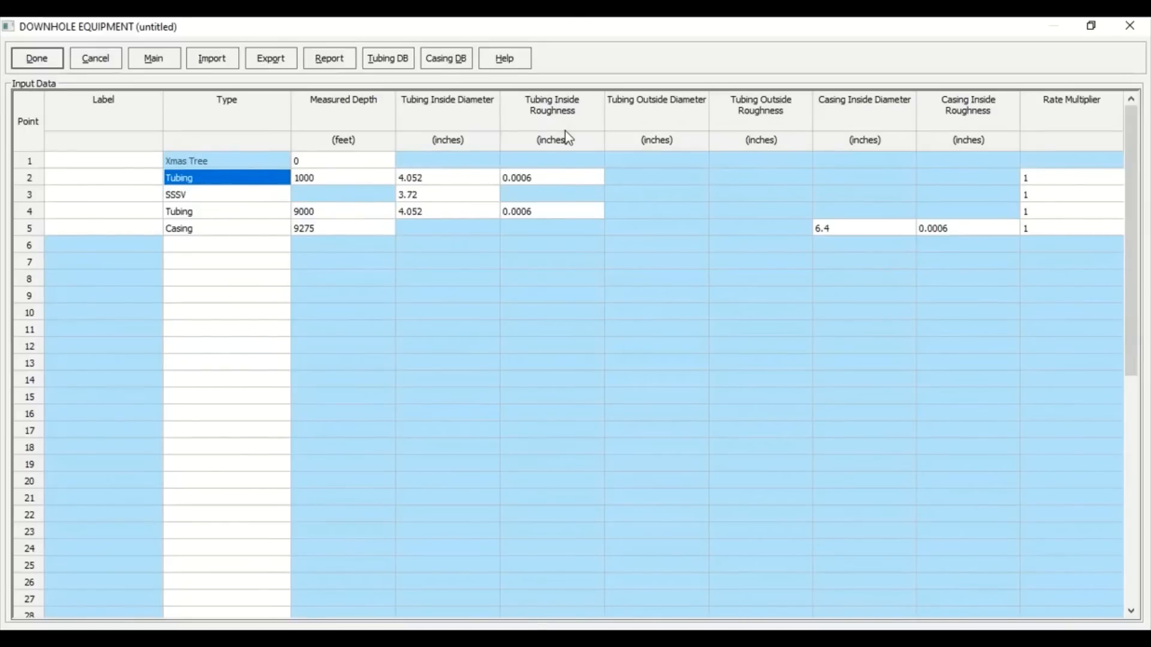
- Review the tubing roughness, casing inside diameter and equipment types in the downhole equipment table, and accept the data
double_click(561, 178)
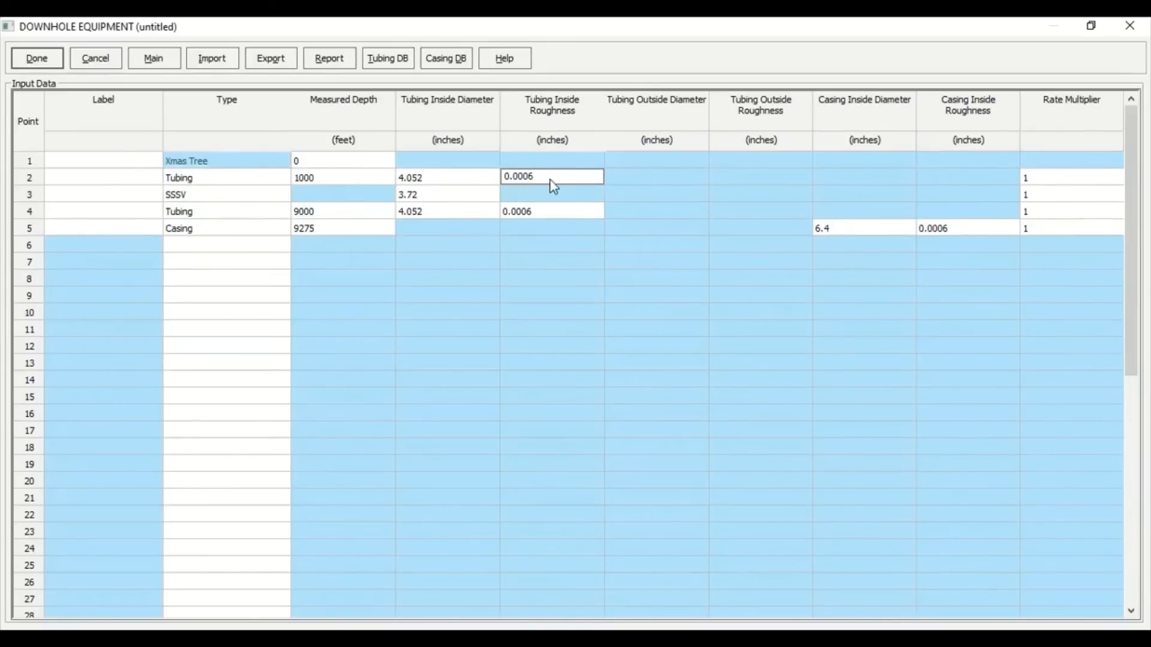
left_click(561, 265)
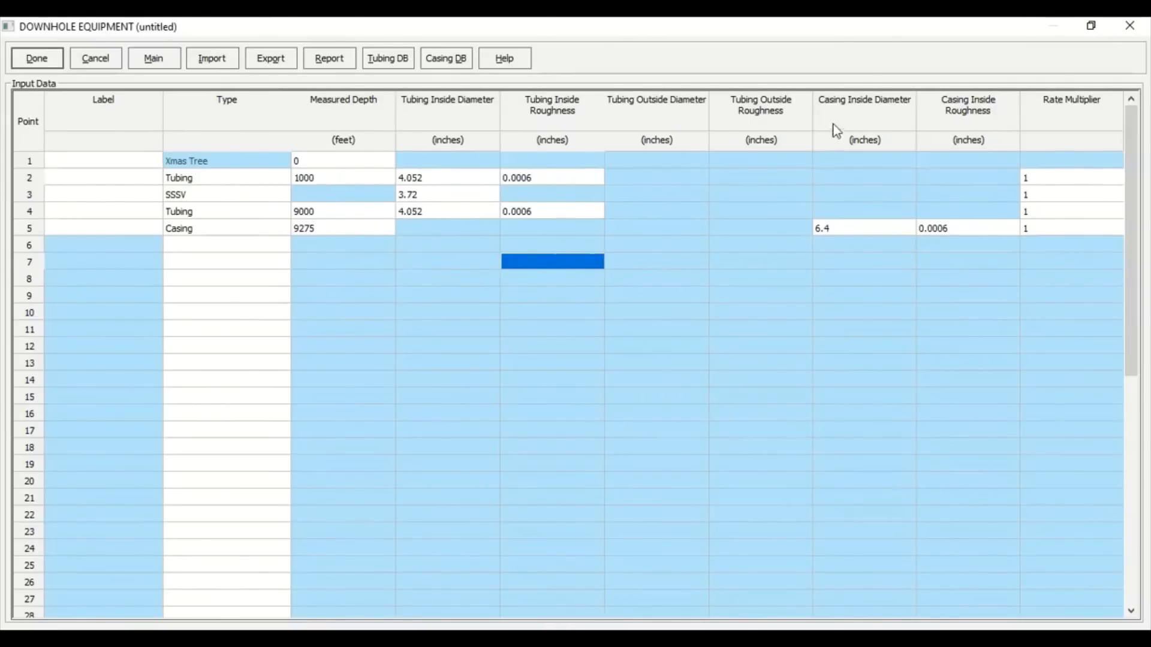
left_click(848, 232)
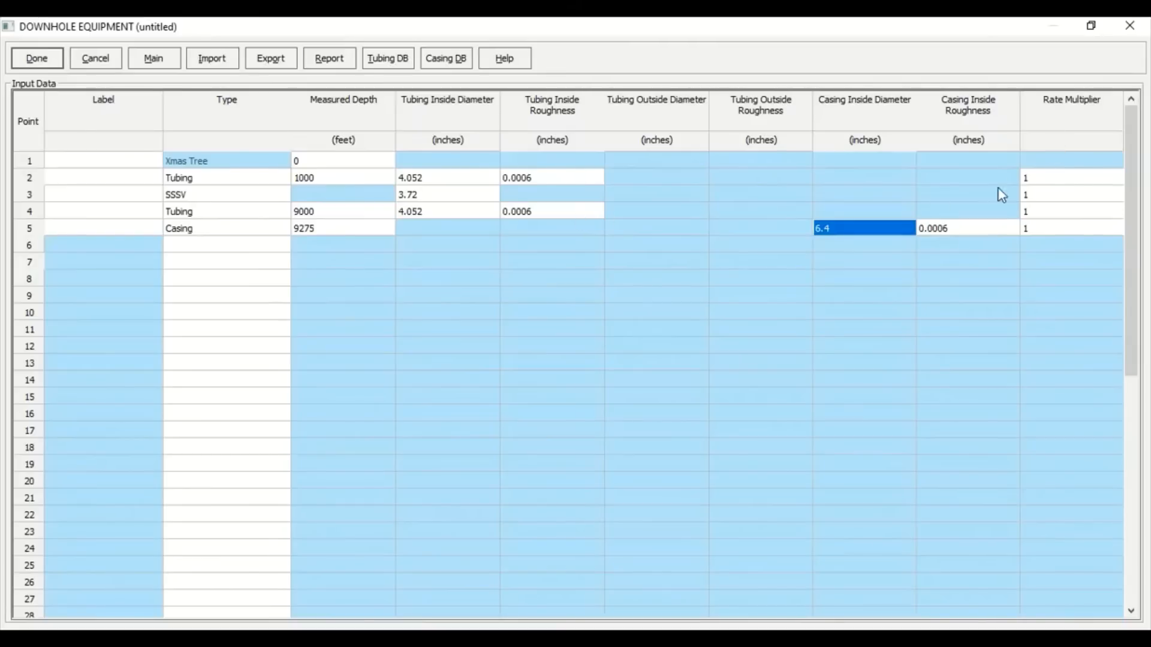
left_click(251, 182)
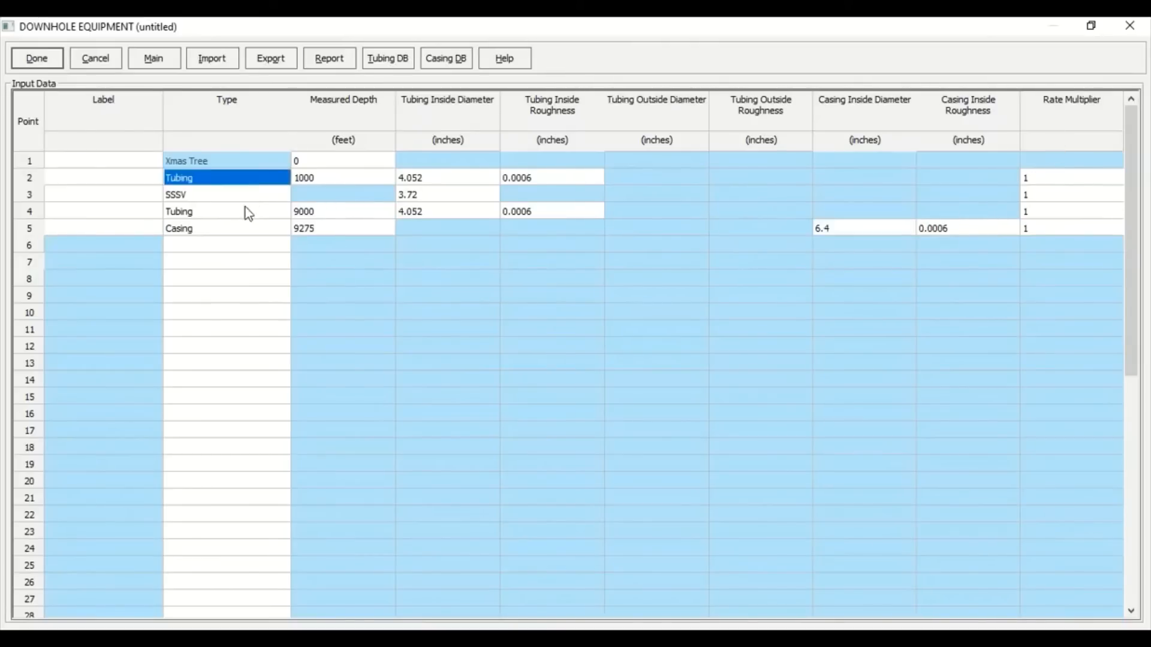
left_click(245, 208)
left_click(238, 229)
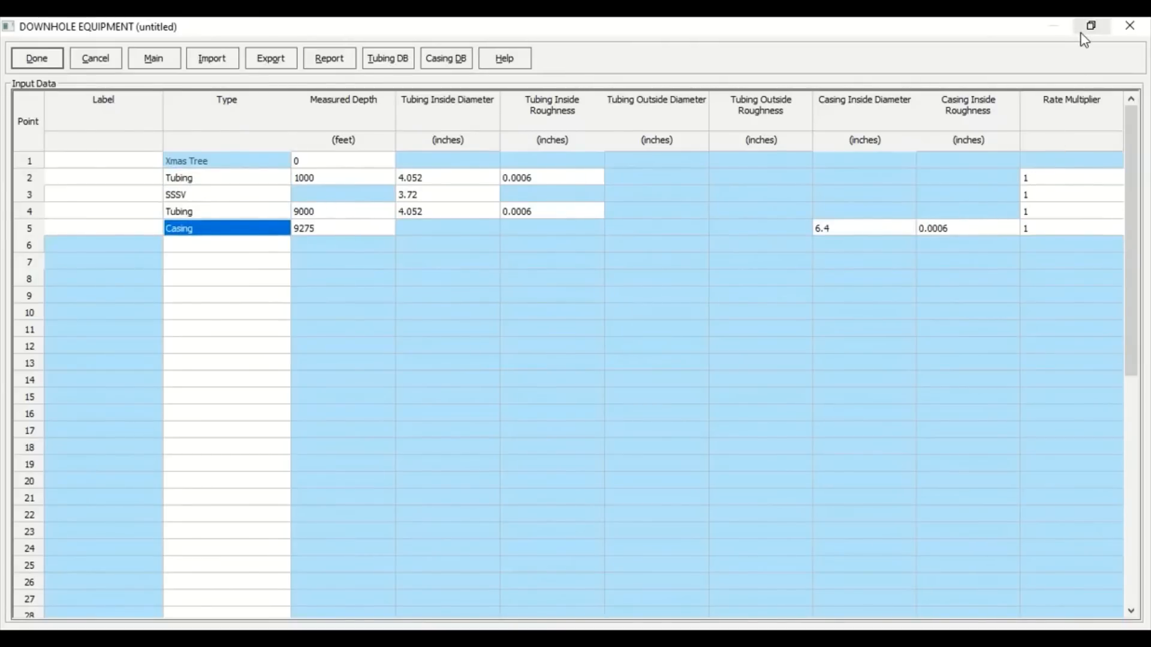
left_click(1088, 27)
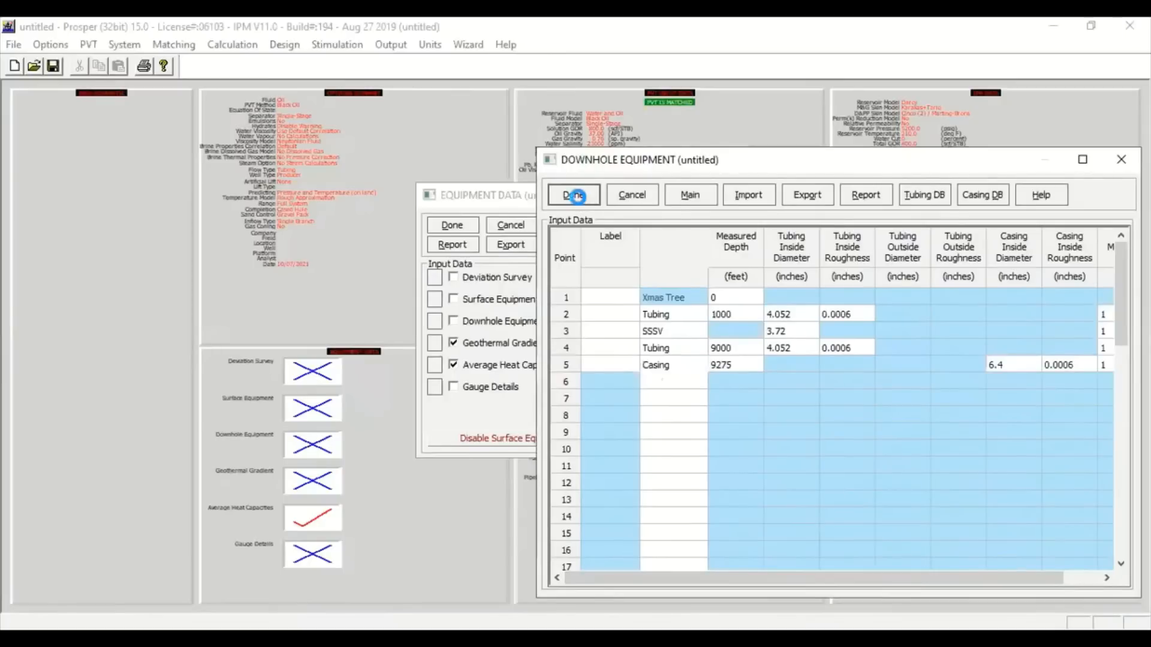
left_click(578, 199)
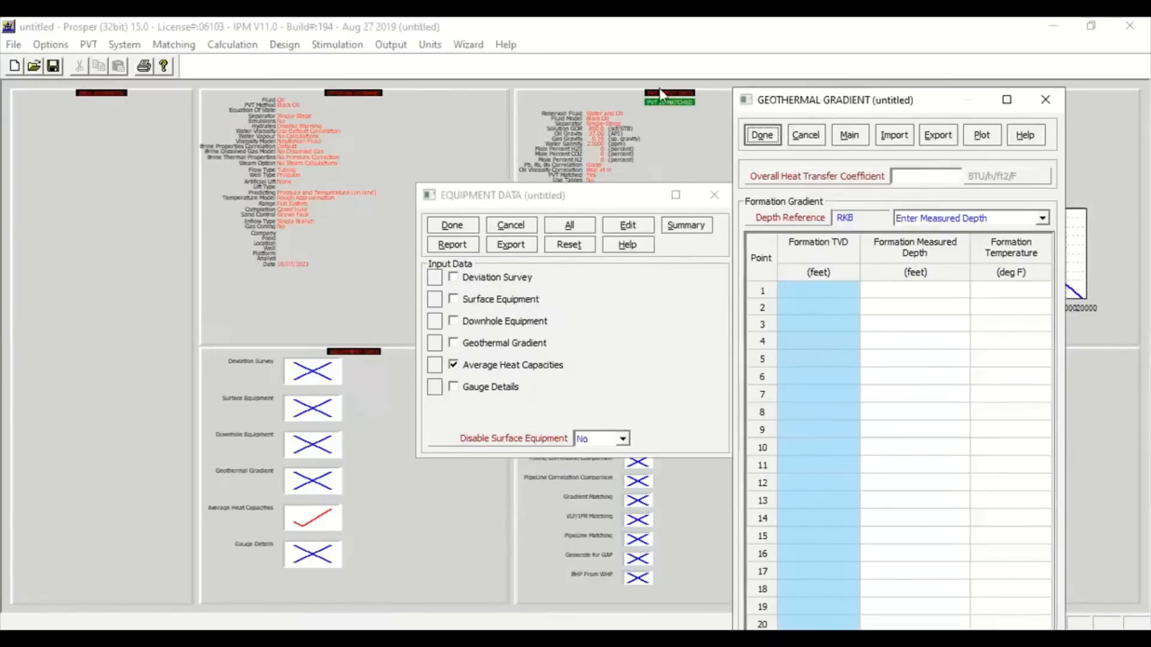
- Enter formation temperatures 60, 40 and 210 deg F at measured depths 0, 600 and 9275 feet, with an overall heat transfer coefficient of 8.6416
left_click_drag(806, 107, 644, 94)
key("ctrl+v")
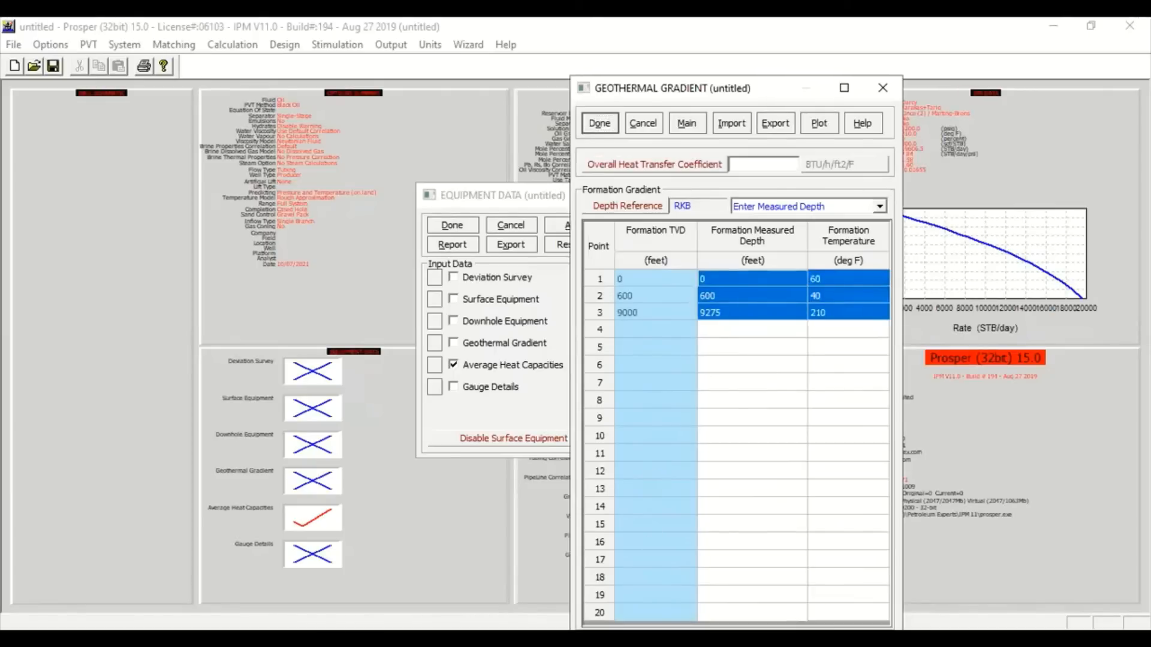
left_click(749, 165)
type("8.6416")
left_click_drag(756, 94, 826, 111)
left_click(657, 145)
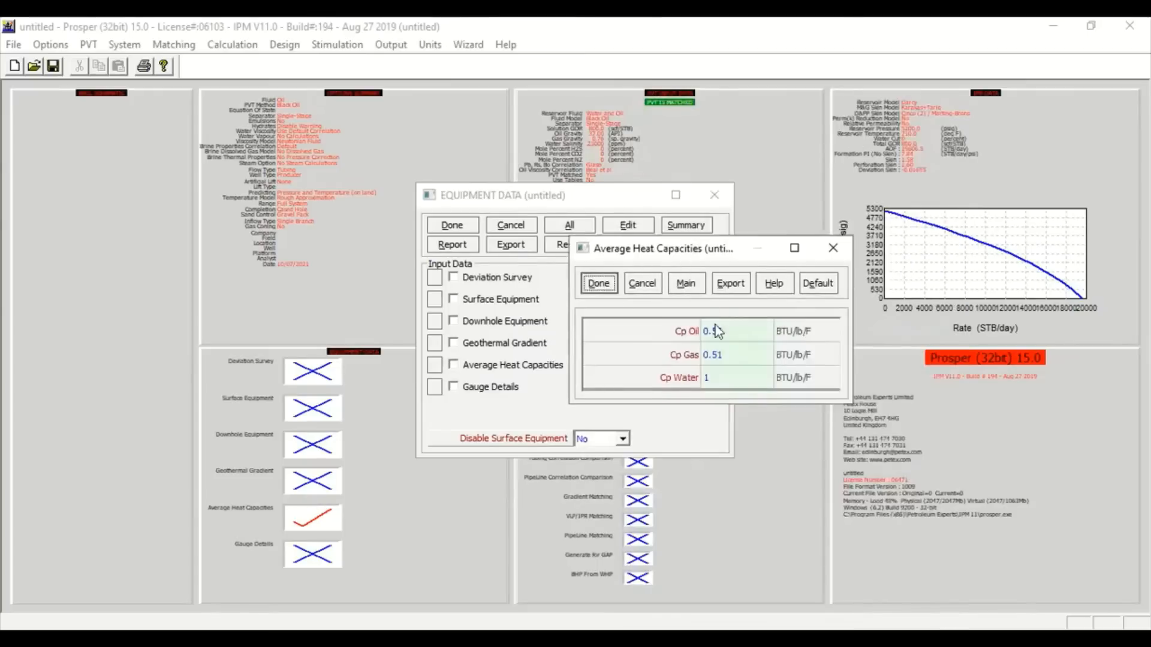
- Review the average heat capacities of oil, gas and water and accept the default values
left_click(741, 357)
key("Tab")
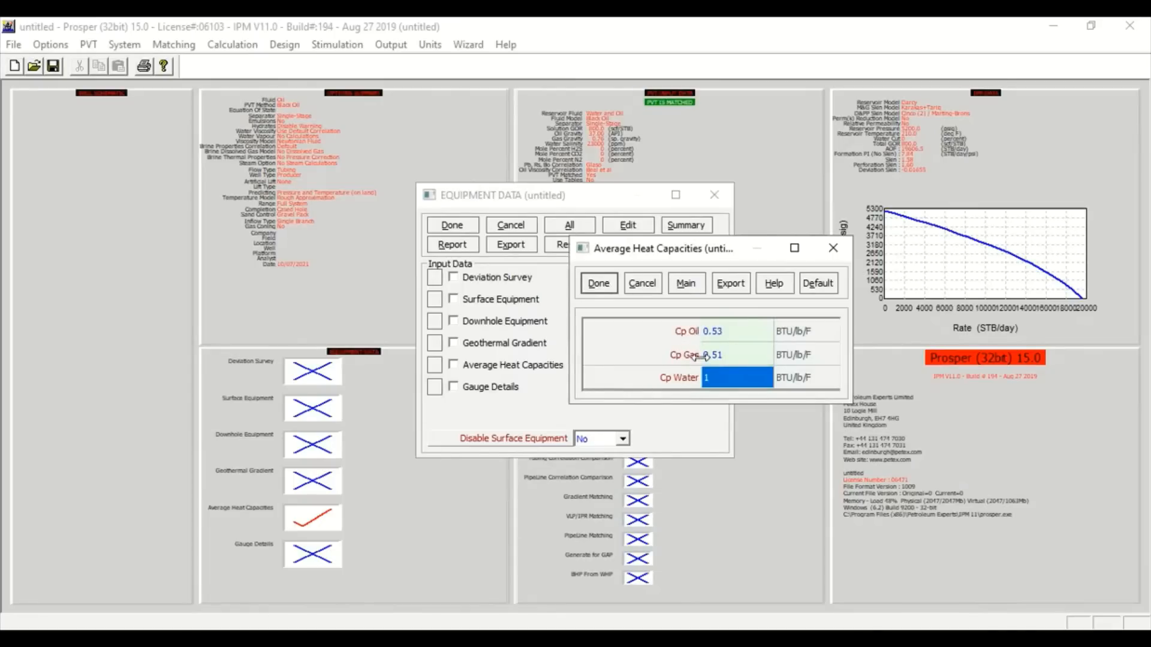
left_click(604, 288)
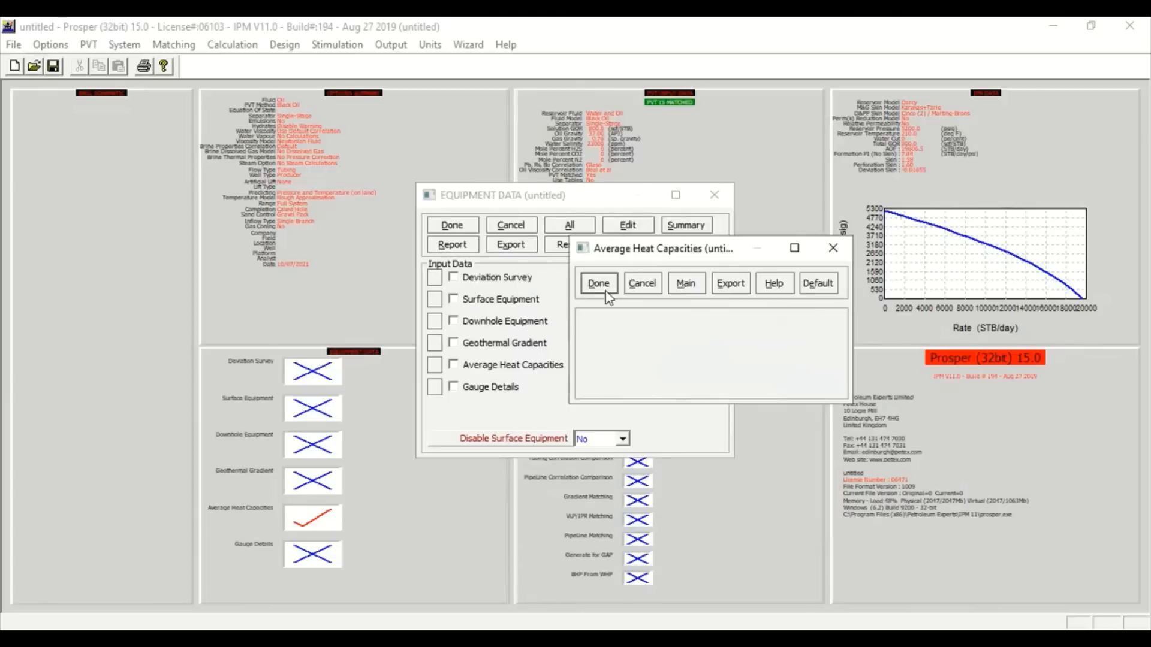
- Examine the equipment summary and the downhole equipment drawing, and accept the completed equipment data
left_click(690, 229)
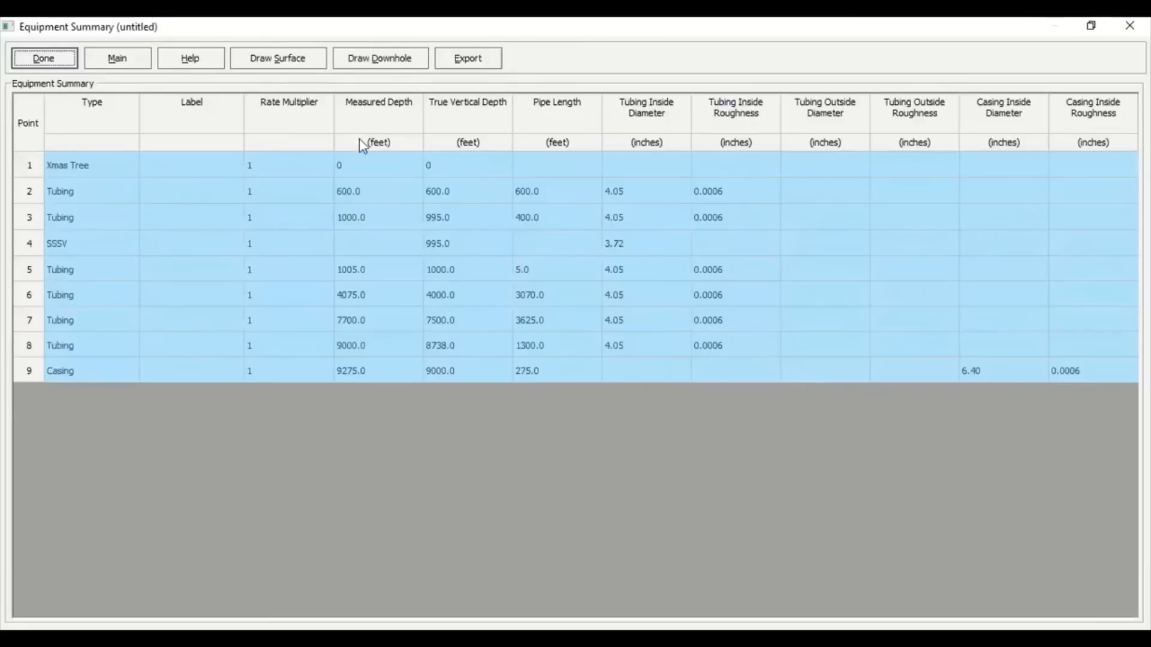
left_click(823, 189)
left_click(914, 319)
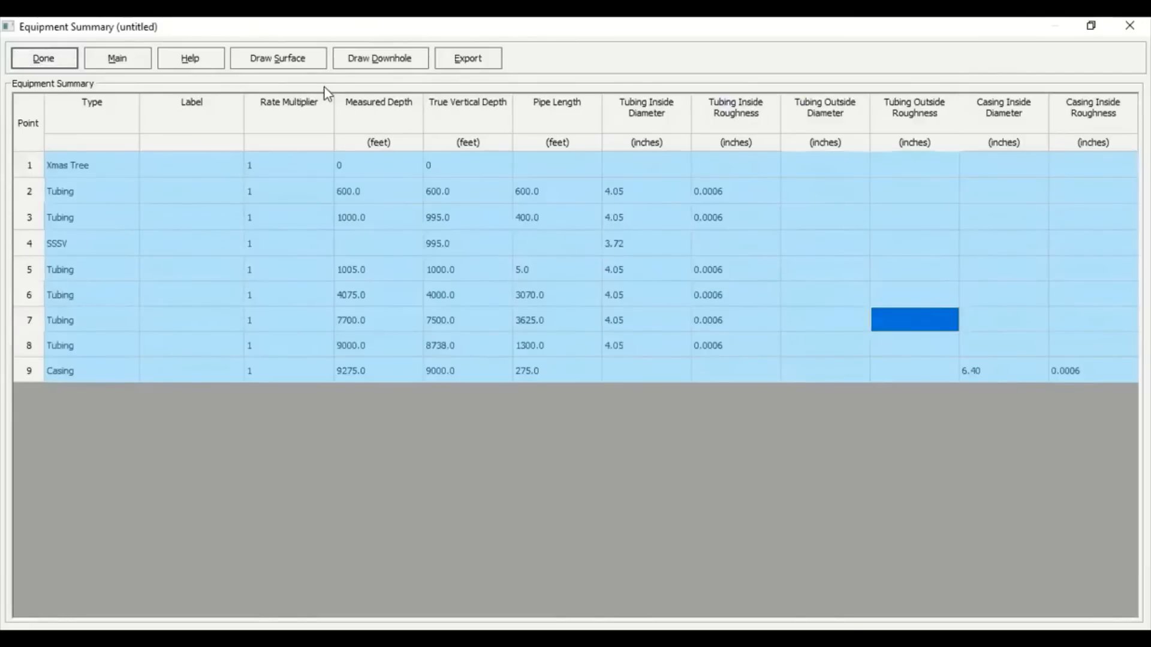
left_click(394, 67)
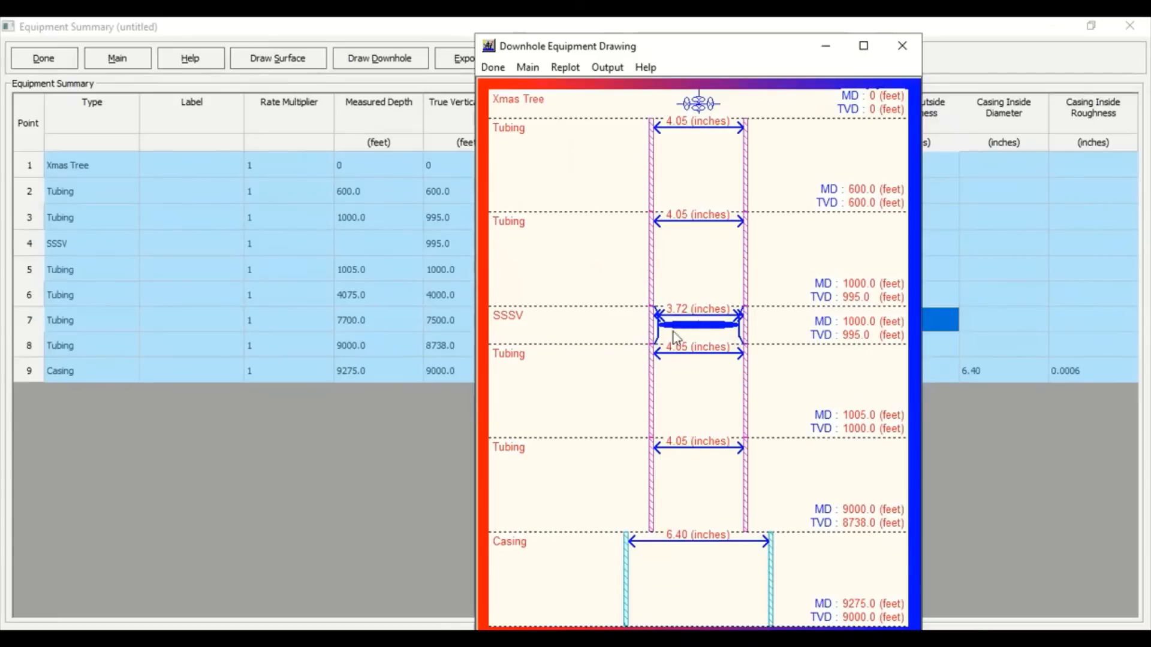
left_click(495, 67)
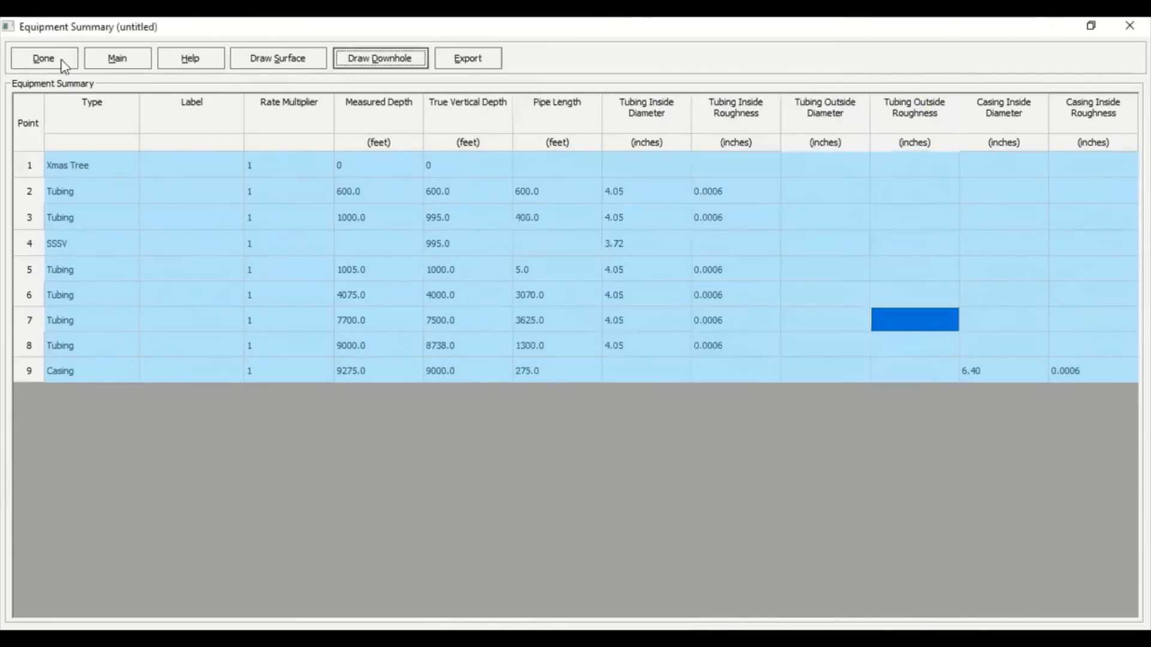
left_click(61, 62)
left_click(452, 226)
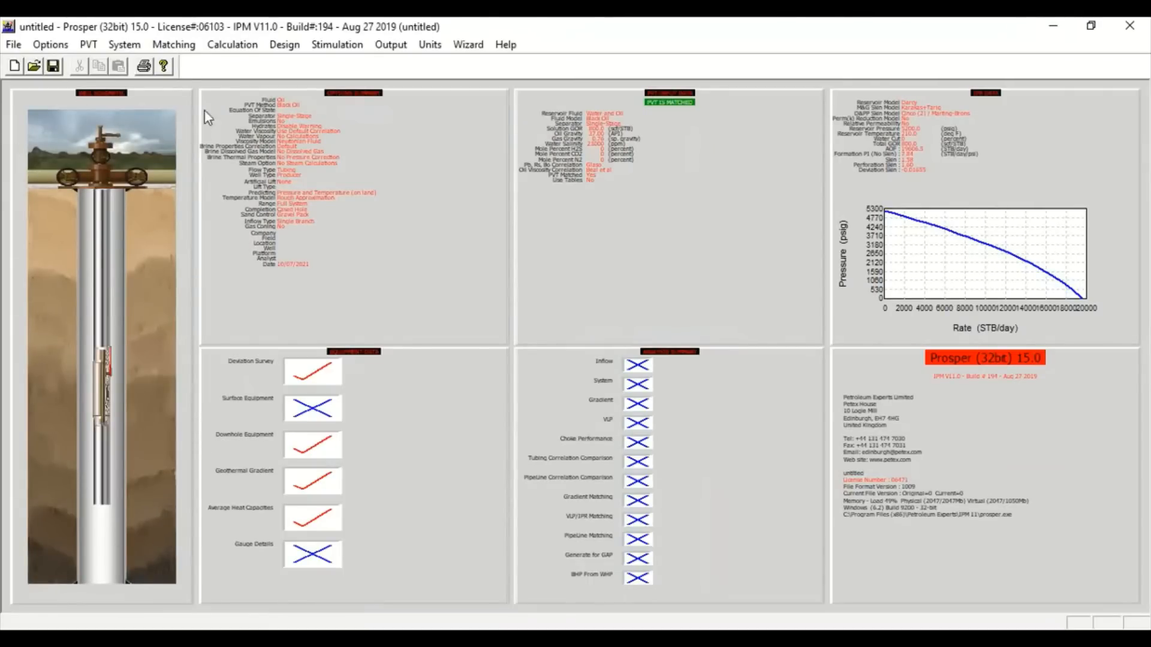
- Open the System (IPR+VLP) calculation and set the top node pressure to 500 psig
left_click(235, 49)
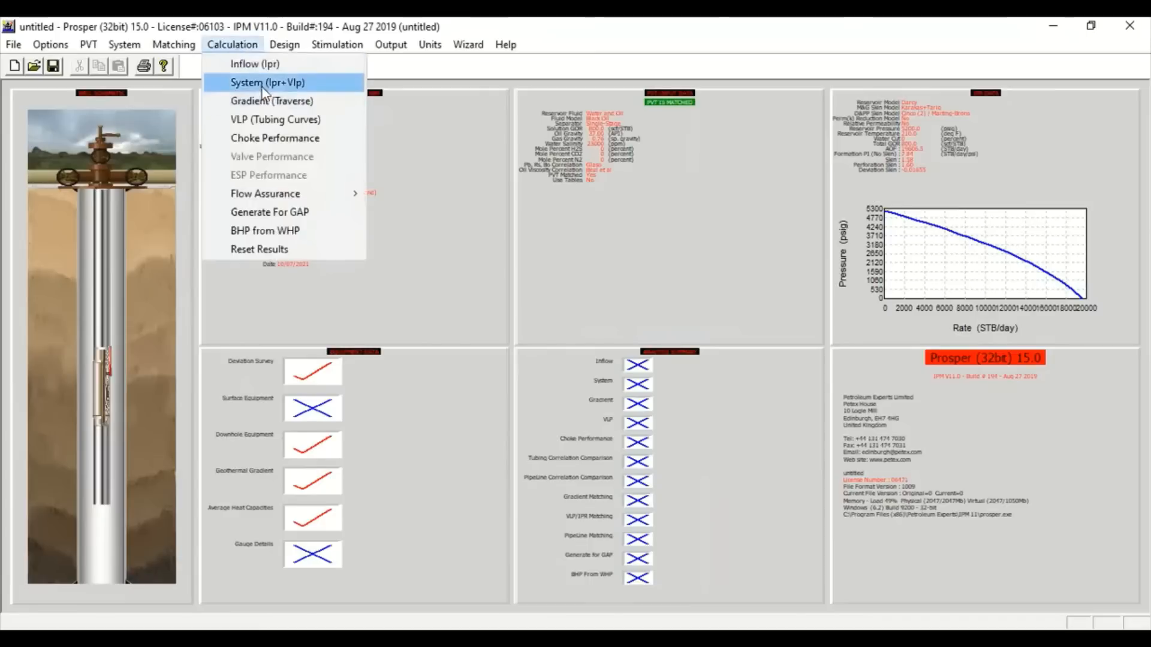
left_click(294, 85)
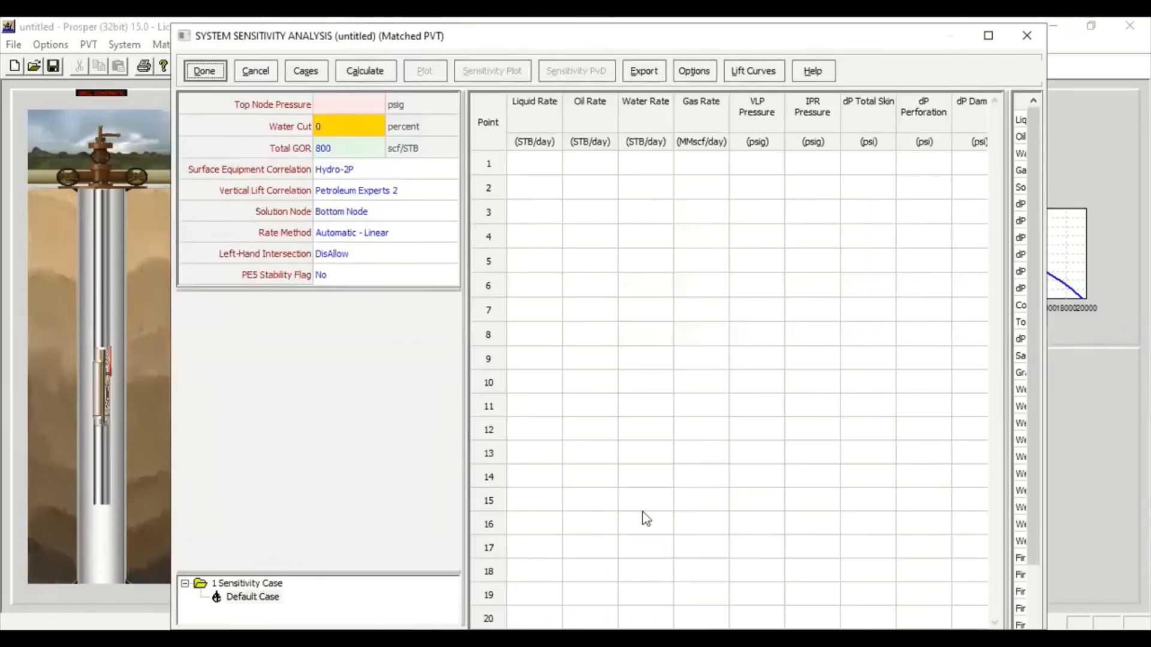
left_click(354, 111)
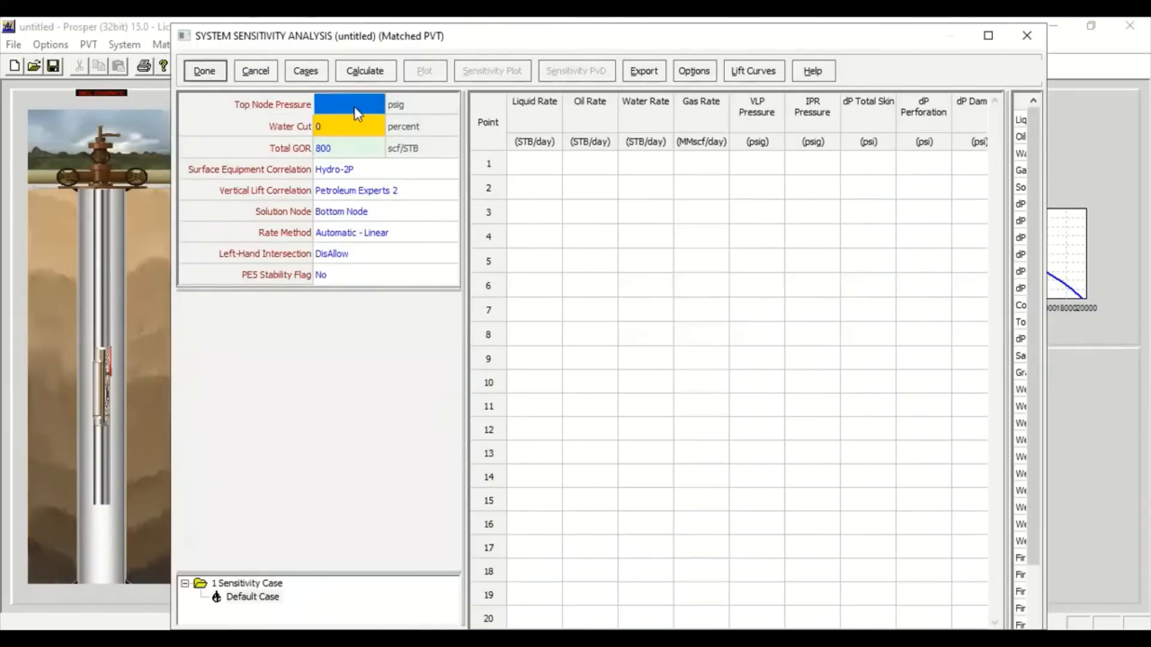
type("500")
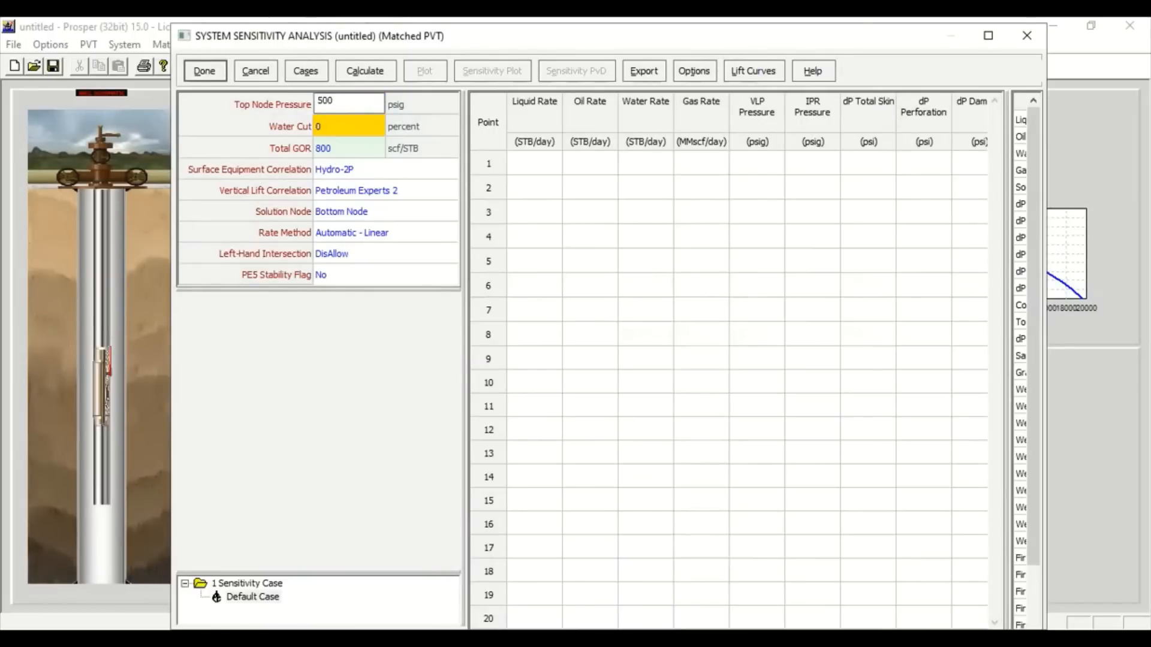
- Confirm the 500 psig top node pressure and run the system calculation with the calculating data shown
key("Return")
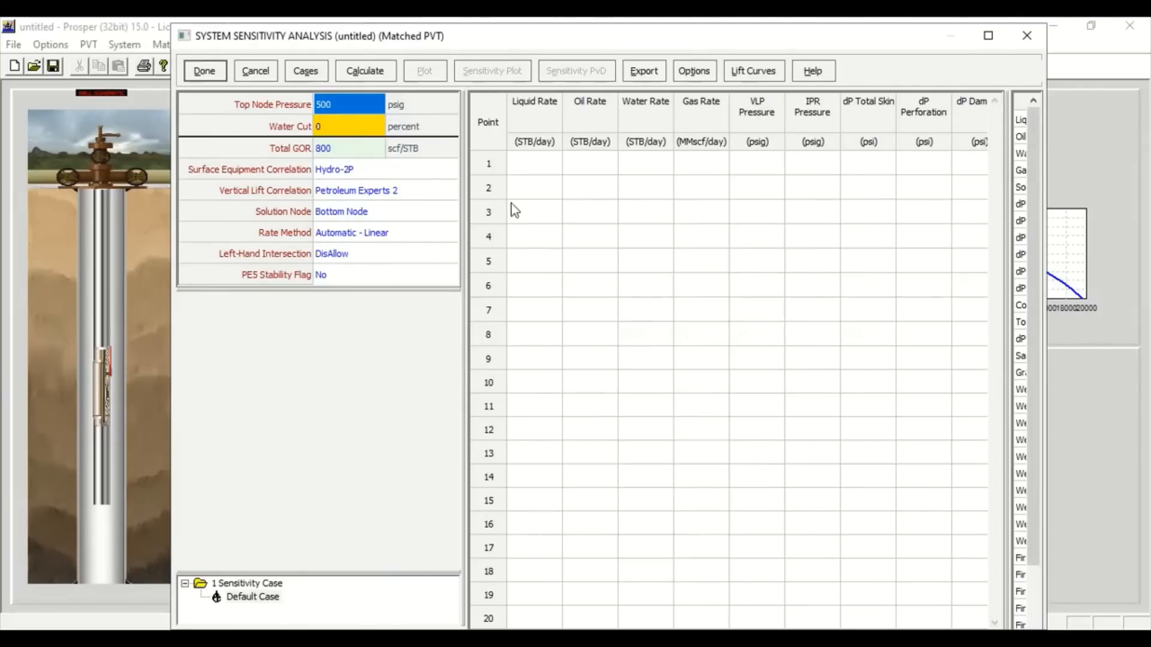
left_click(383, 75)
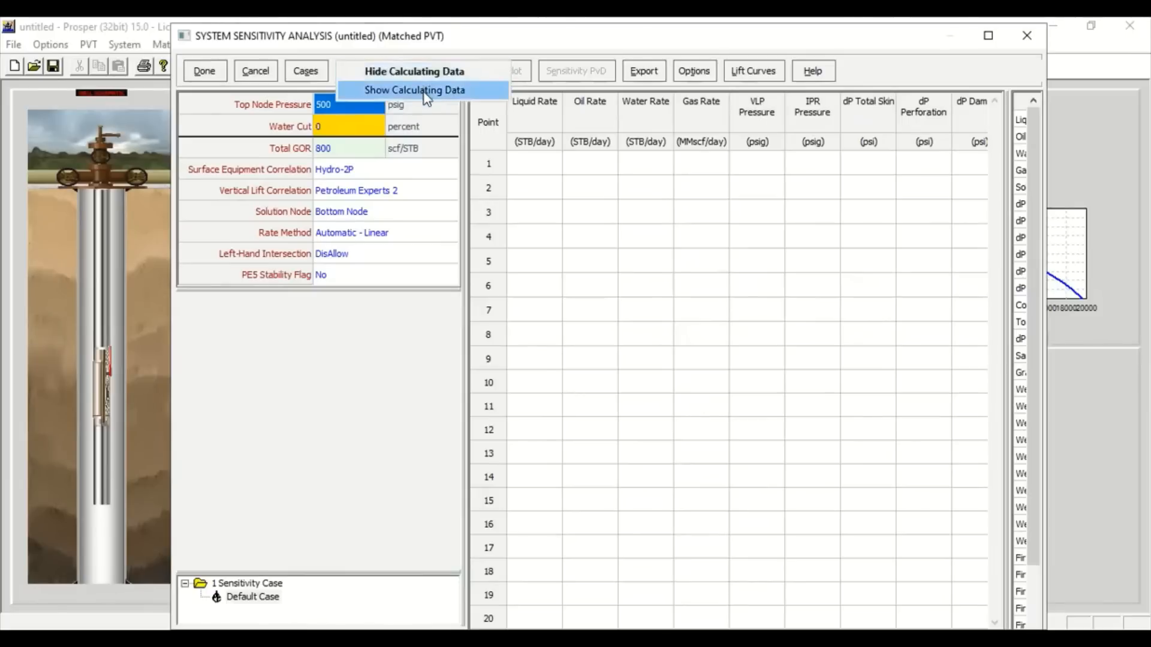
left_click(424, 90)
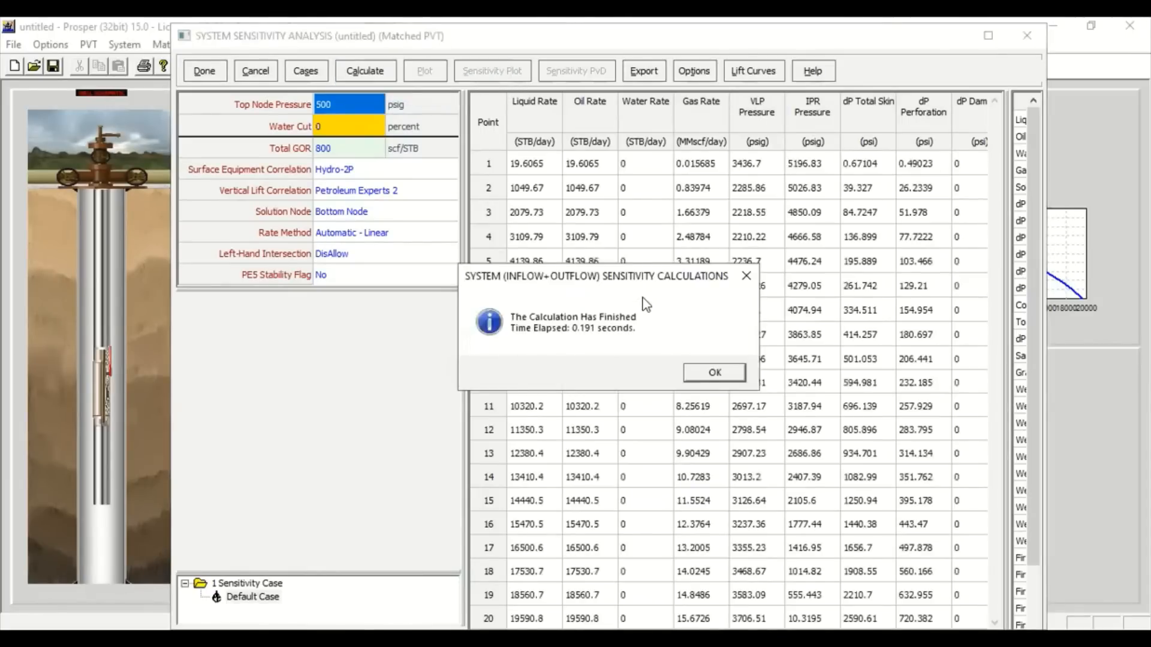
left_click(714, 372)
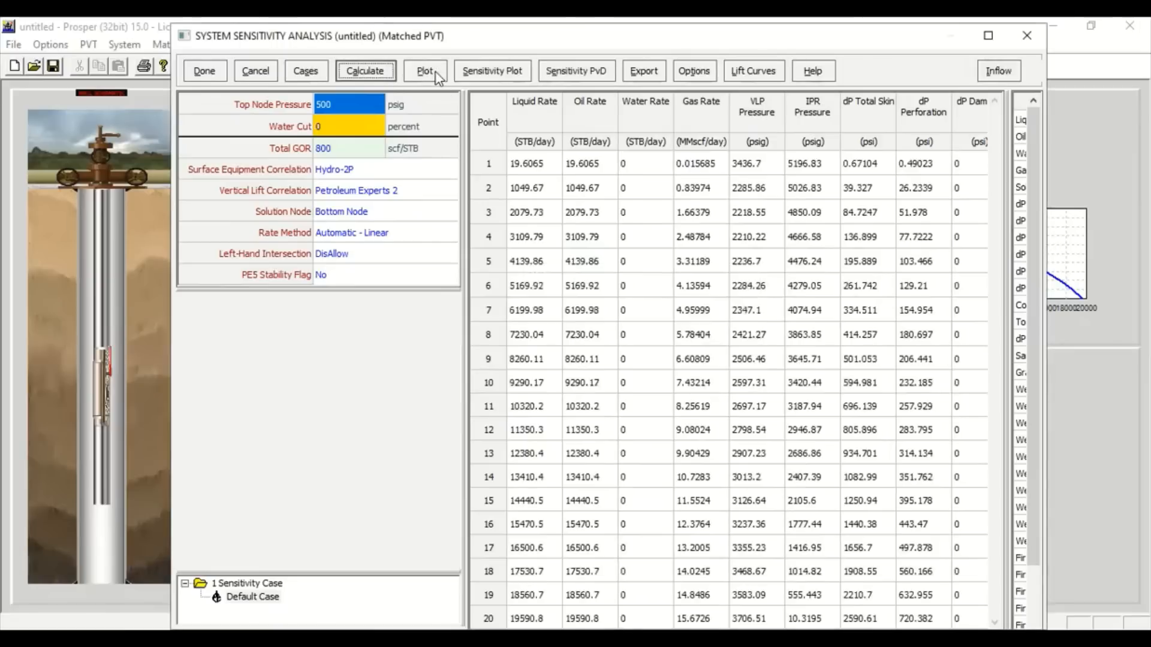
- Plot all cases with VLP Pressure, IPR Pressure and dP Sand Control against Liquid Rate, examine the curves, and close the plot
left_click(431, 73)
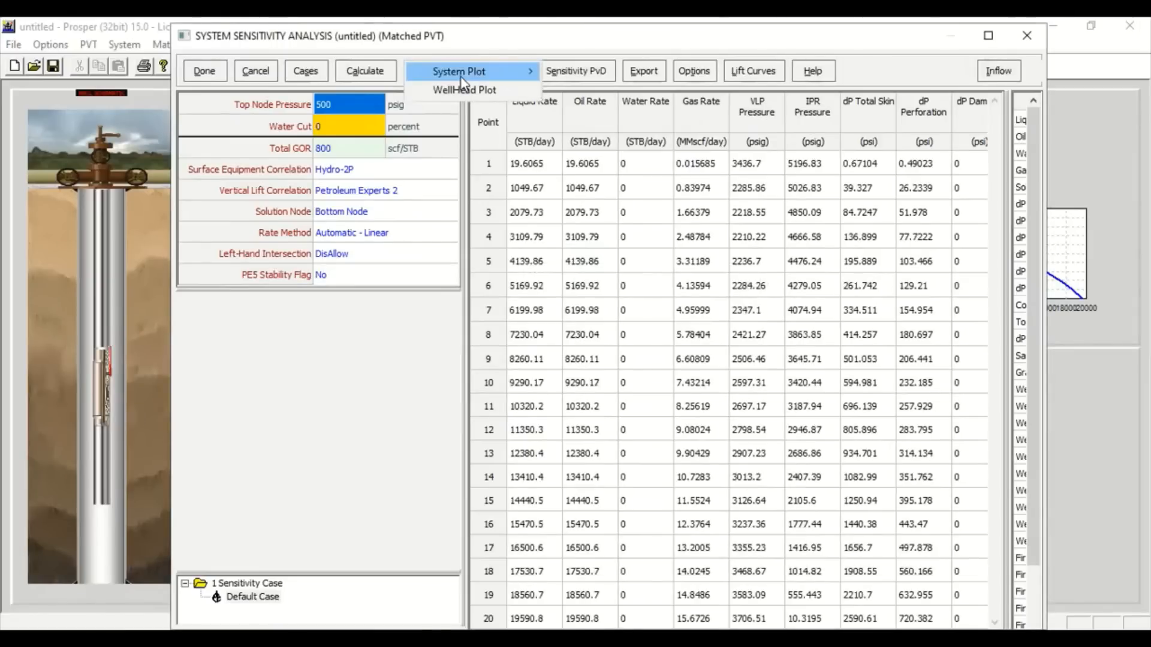
mouse_move(460, 77)
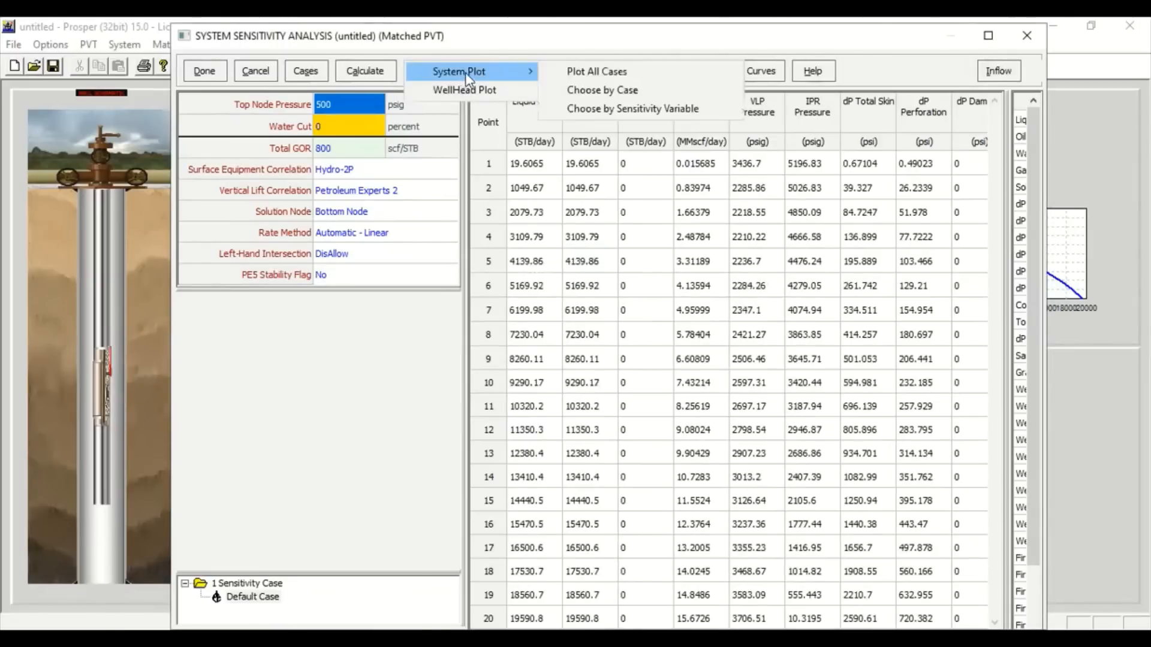
left_click(608, 73)
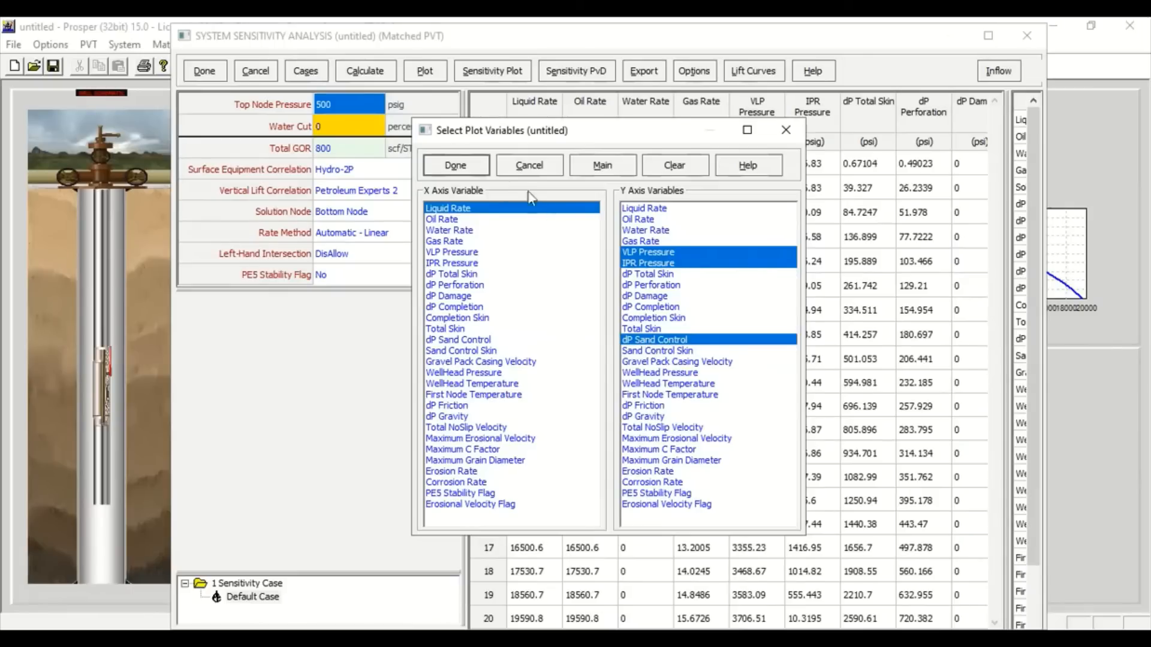
left_click(457, 165)
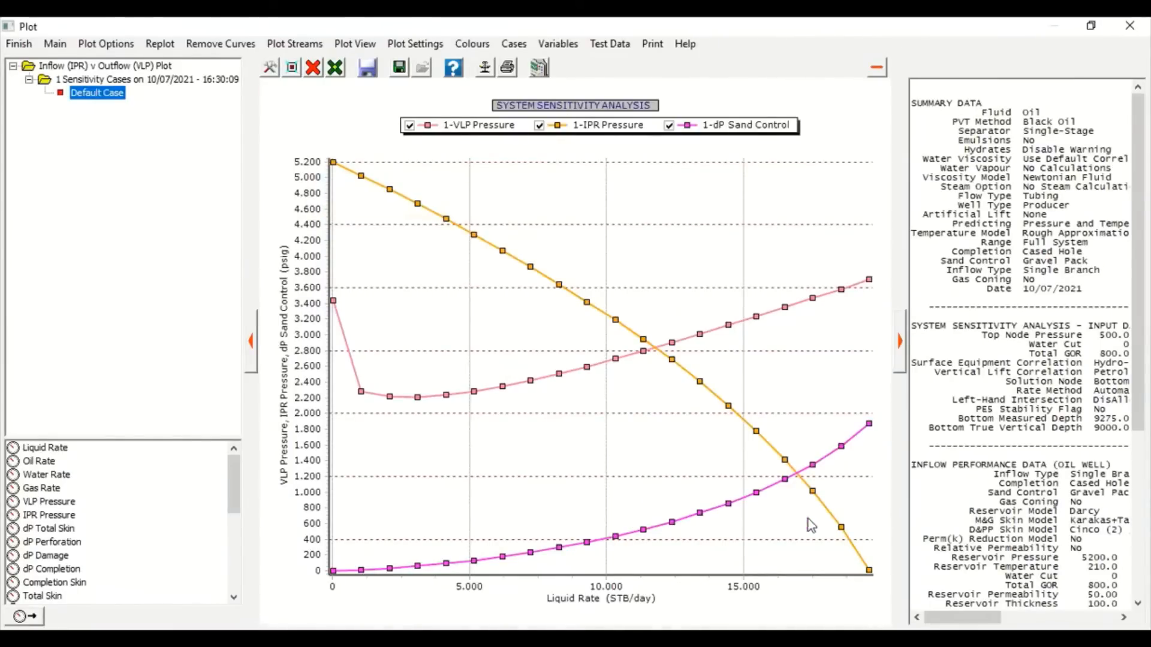
mouse_move(346, 173)
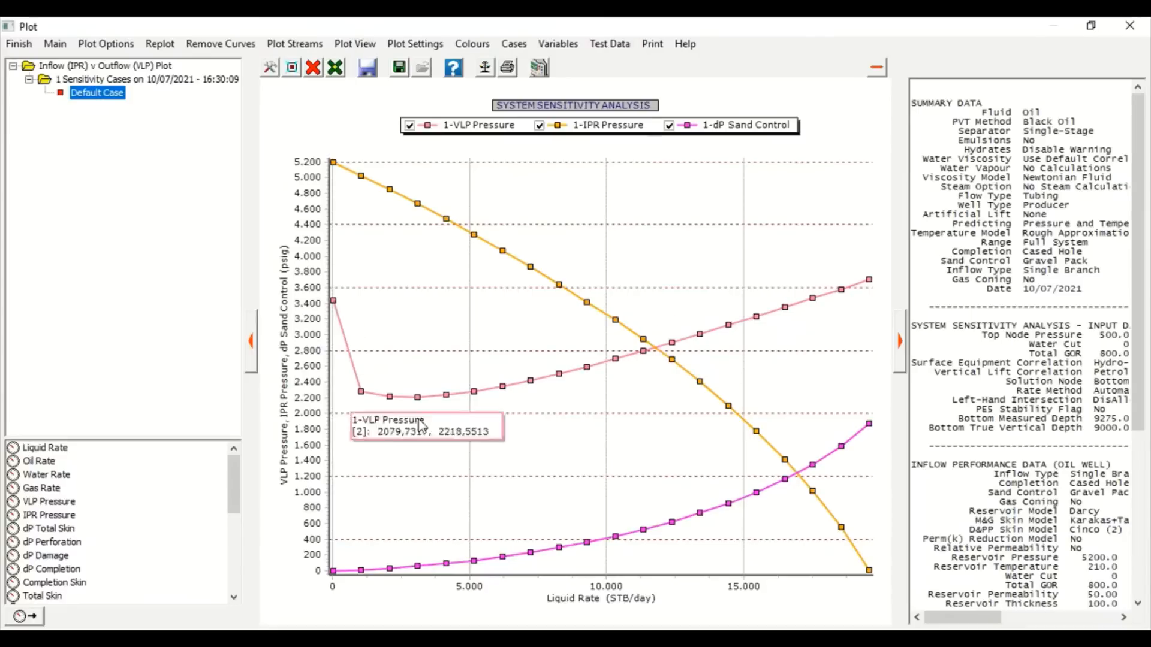
mouse_move(535, 558)
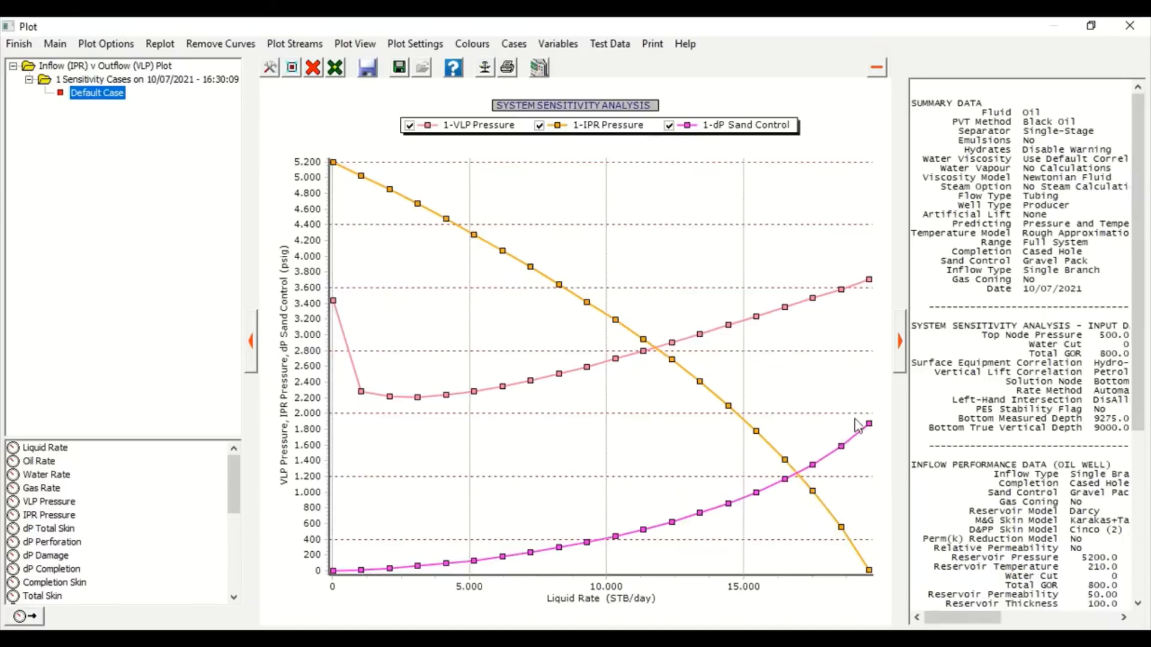
left_click(802, 501)
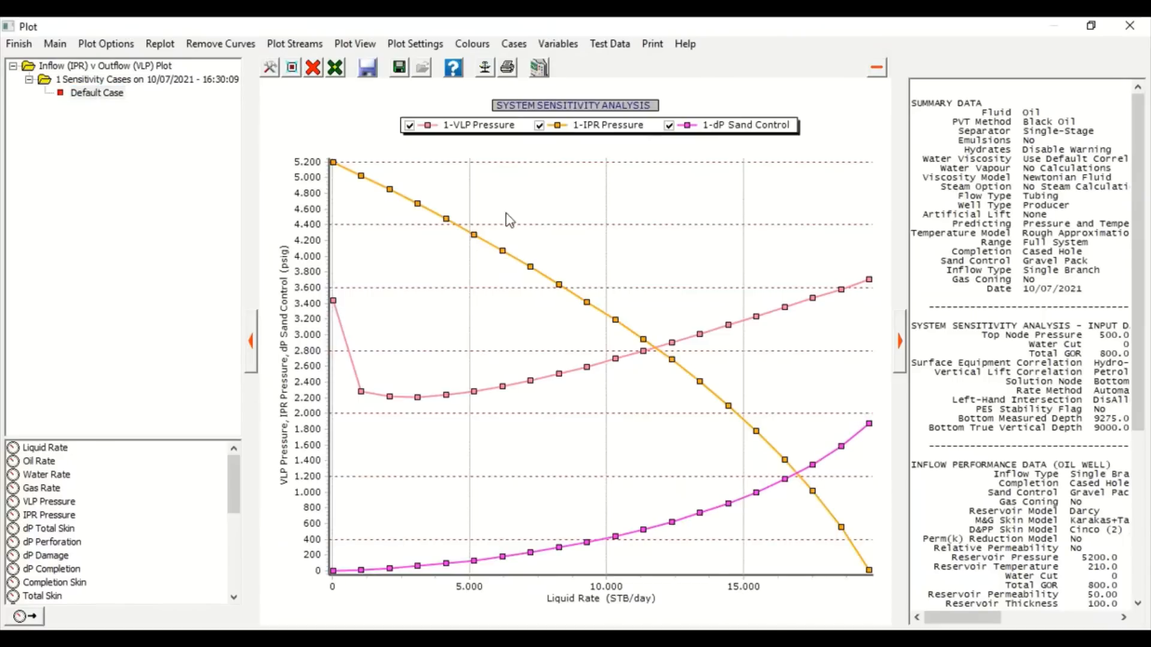
left_click(18, 46)
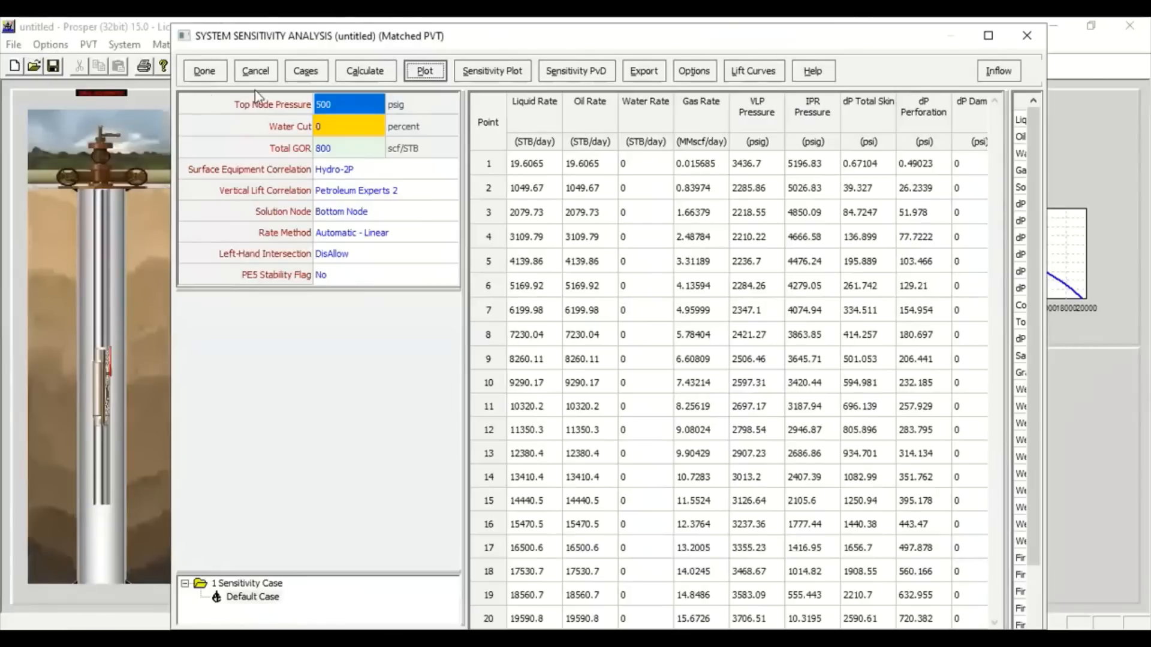
- Open the sensitivity cases and choose Gravel Pack Permeability as the first variable
left_click(309, 72)
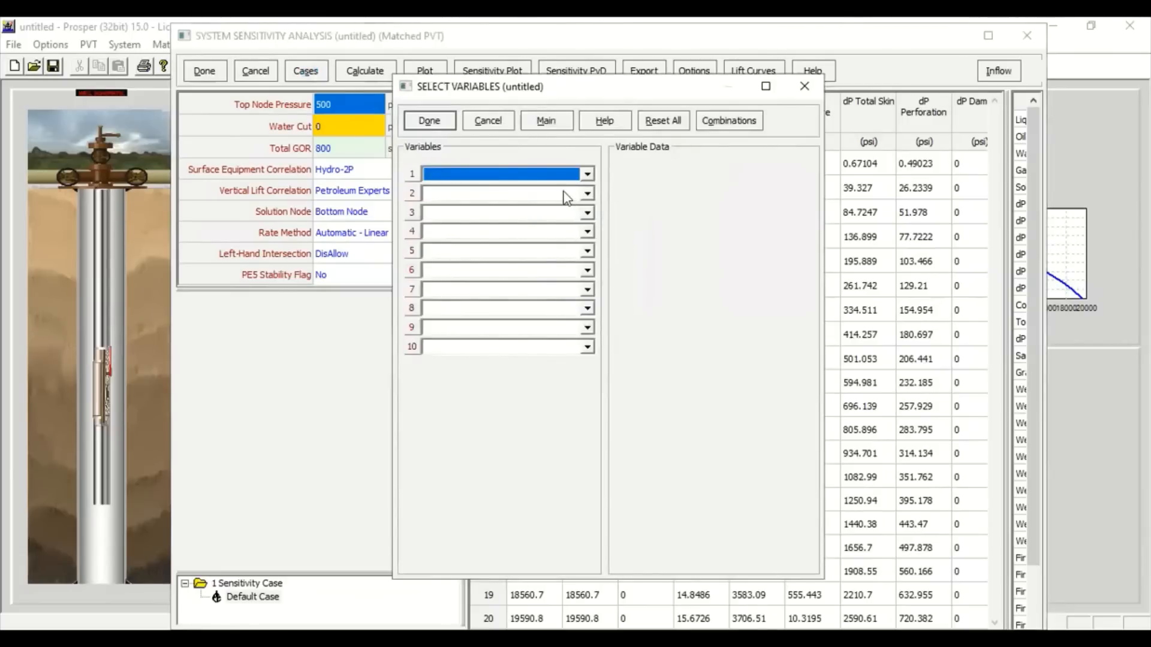
left_click(565, 176)
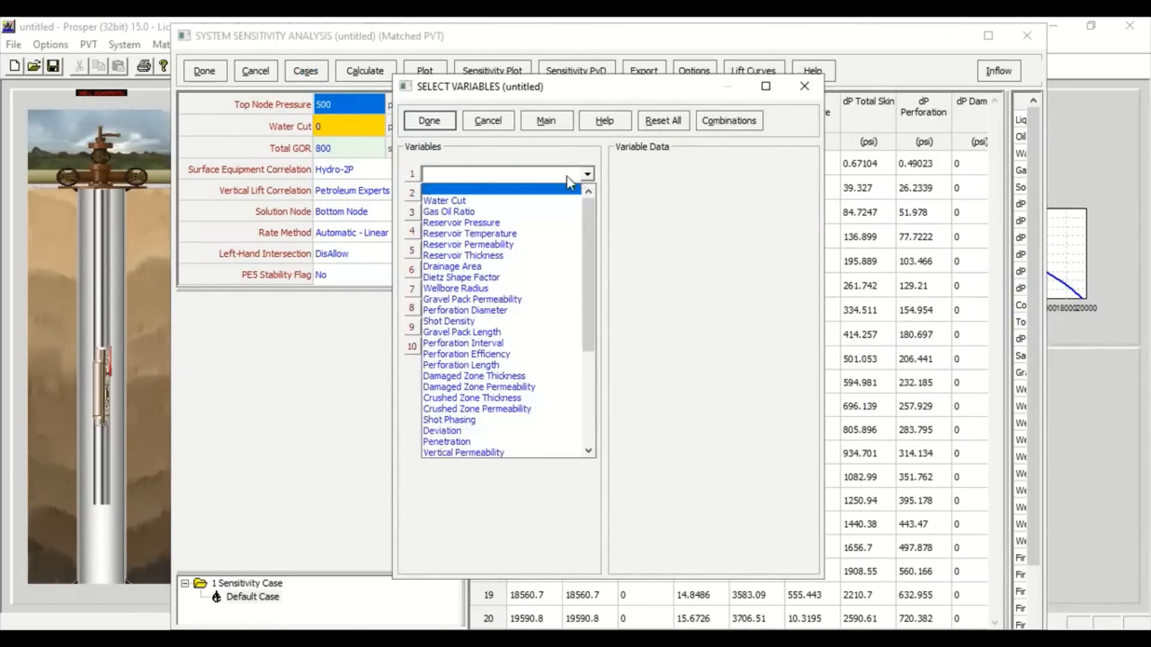
left_click(566, 175)
left_click(575, 193)
left_click(574, 210)
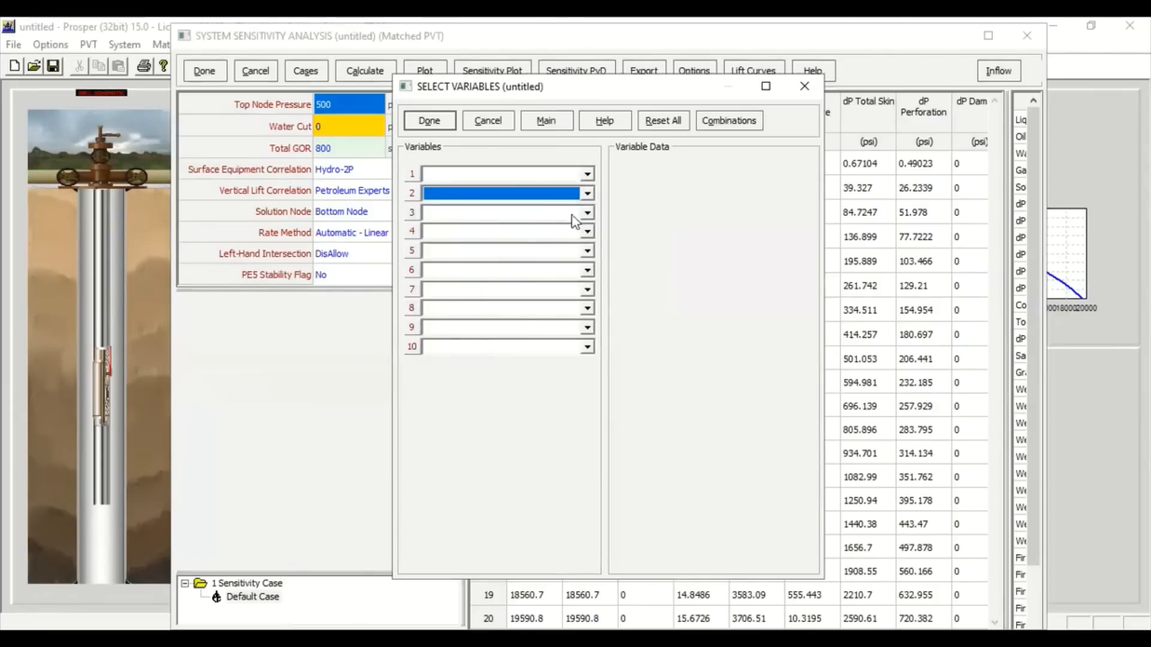
left_click(575, 213)
left_click(684, 226)
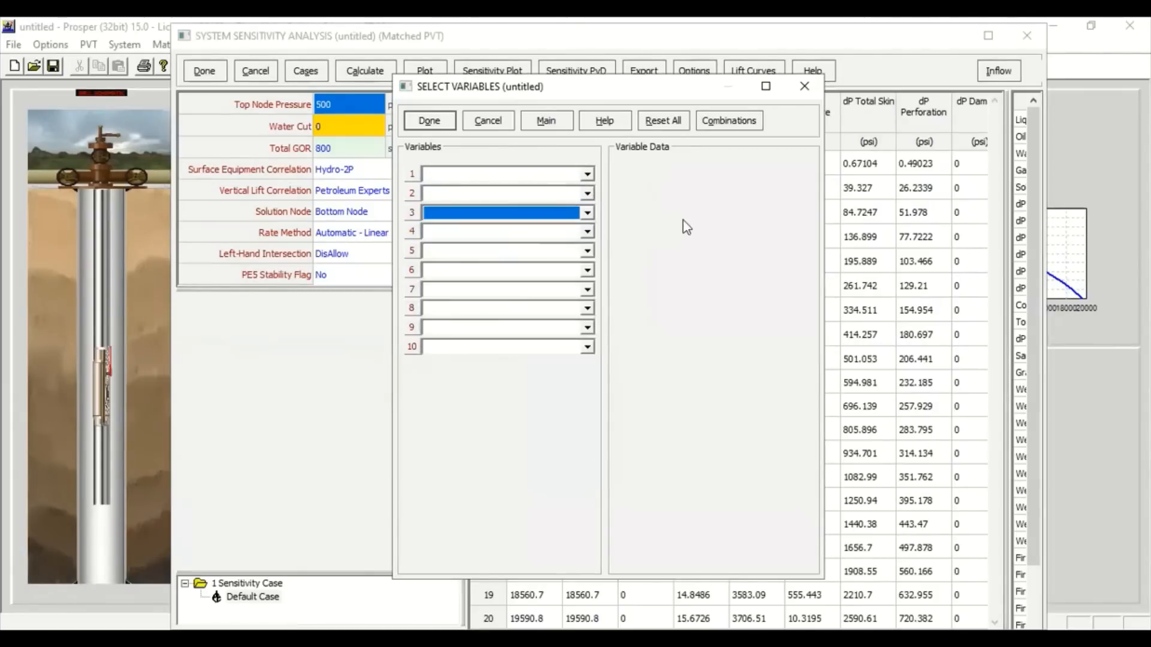
left_click(554, 177)
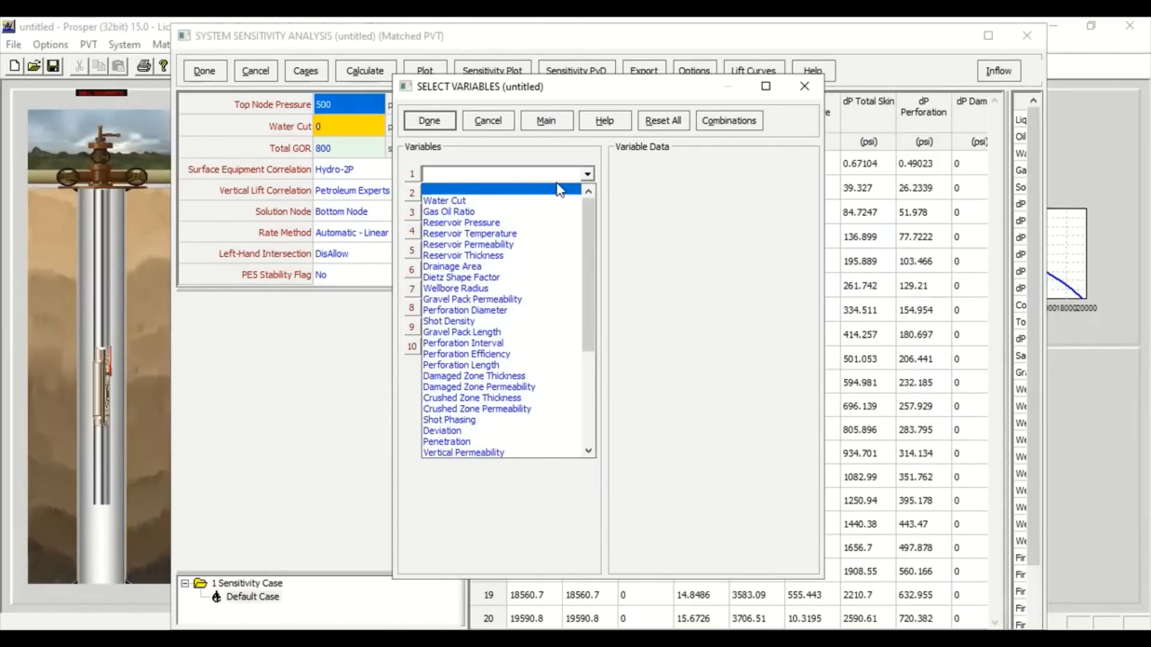
left_click_drag(589, 240, 599, 276)
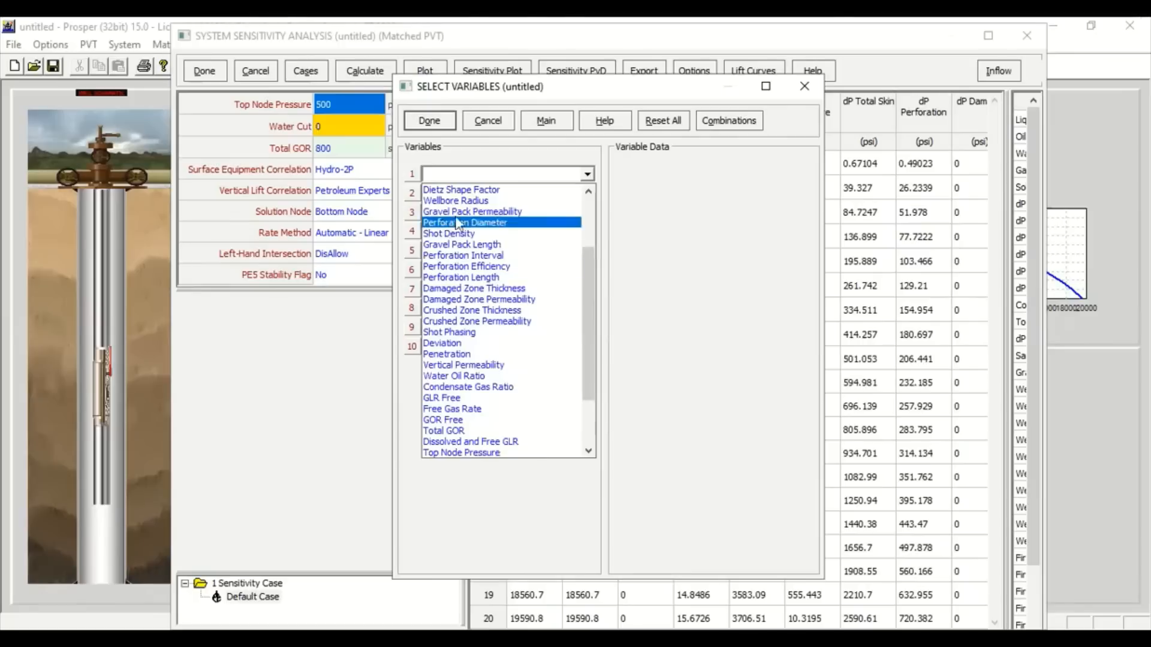
left_click(451, 214)
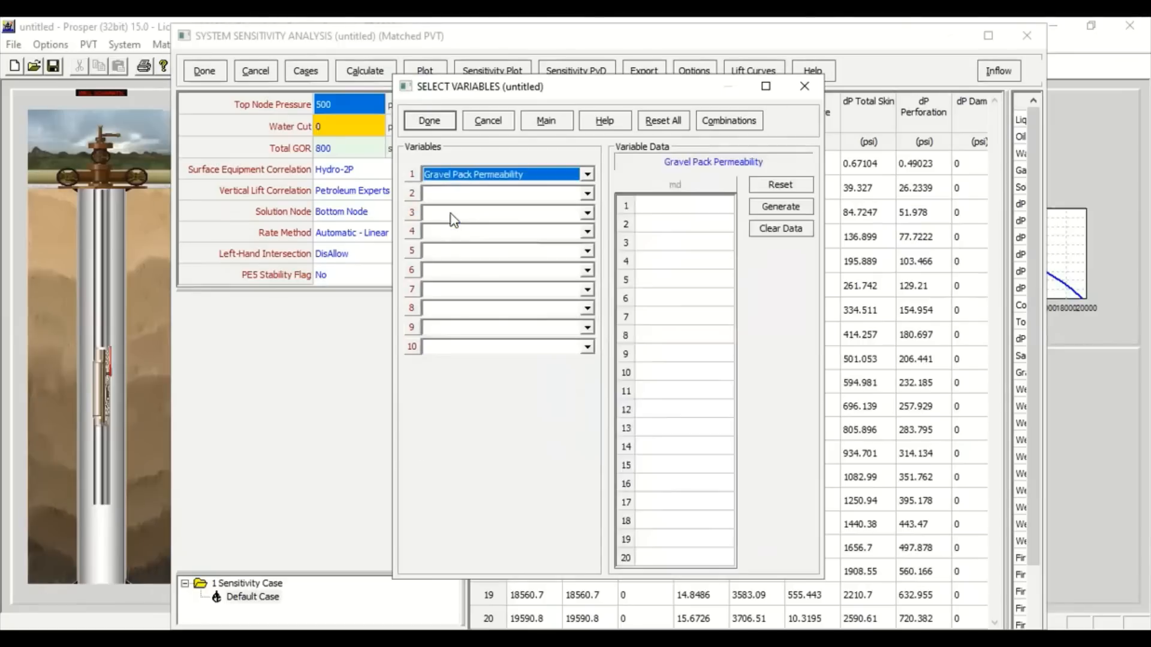
- Enter gravel pack permeabilities of 5000, 10000, 35000, 50000 and 100000 md and accept the sensitivity cases
left_click(673, 222)
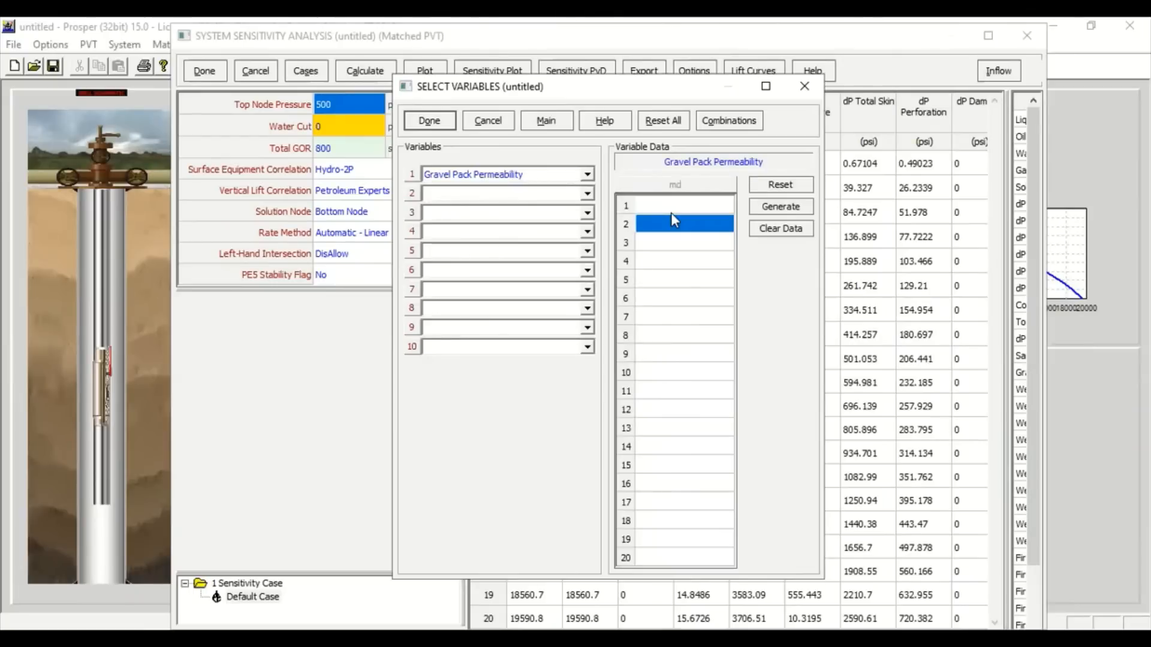
left_click(678, 204)
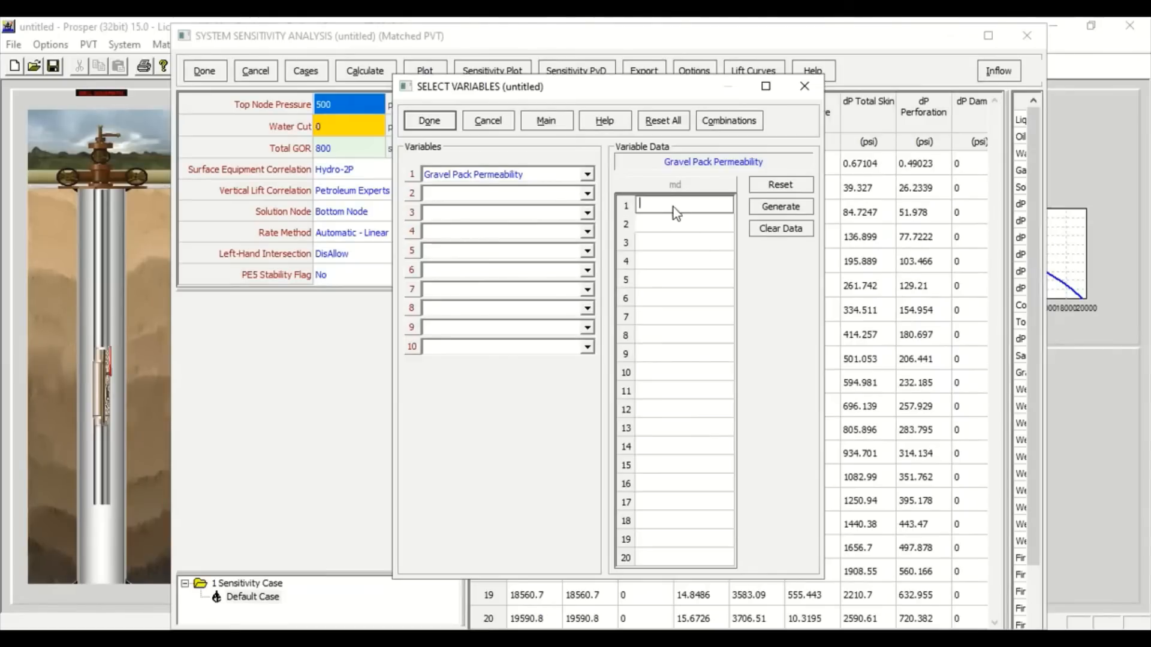
type("5000")
left_click(681, 226)
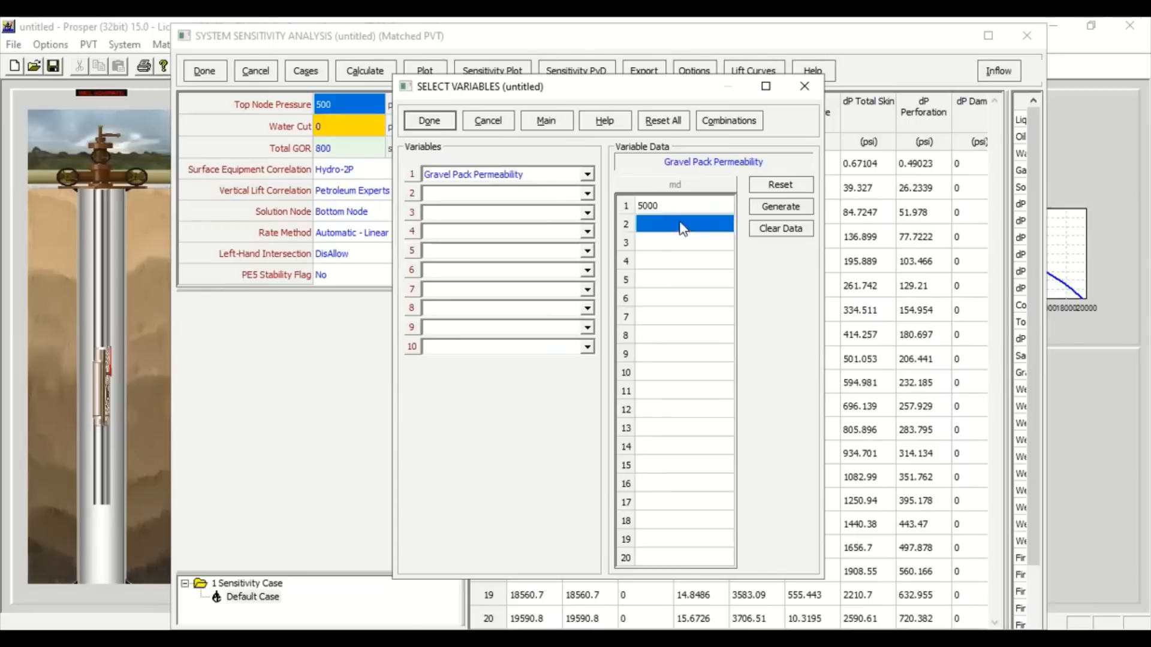
type("10000")
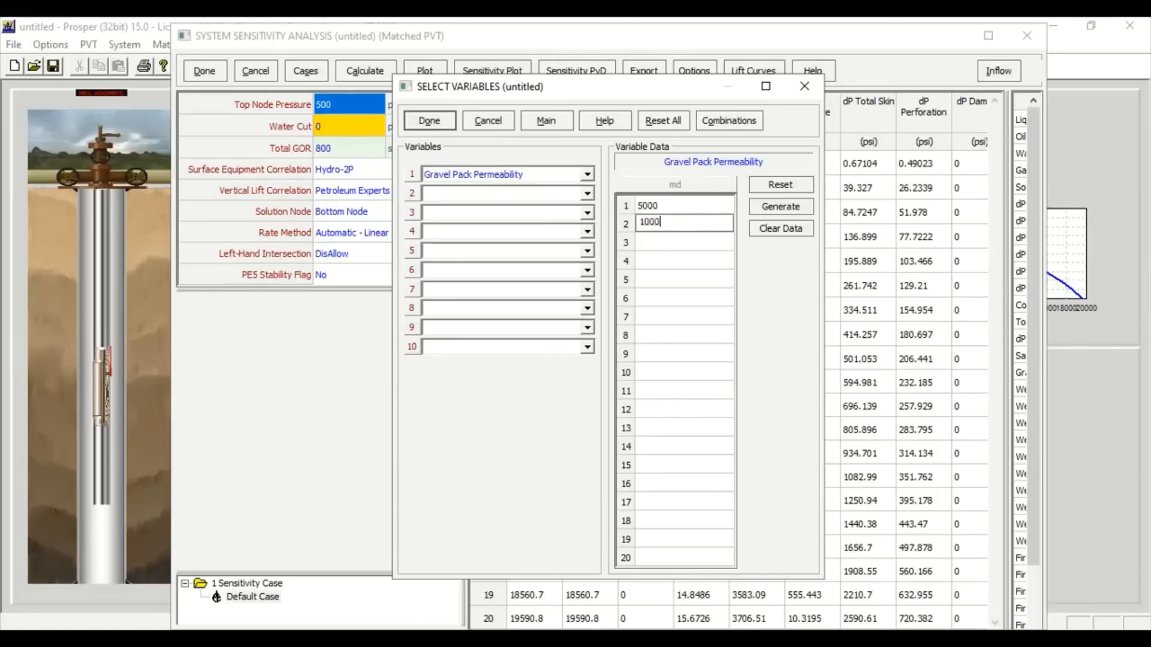
left_click(692, 243)
type("3500")
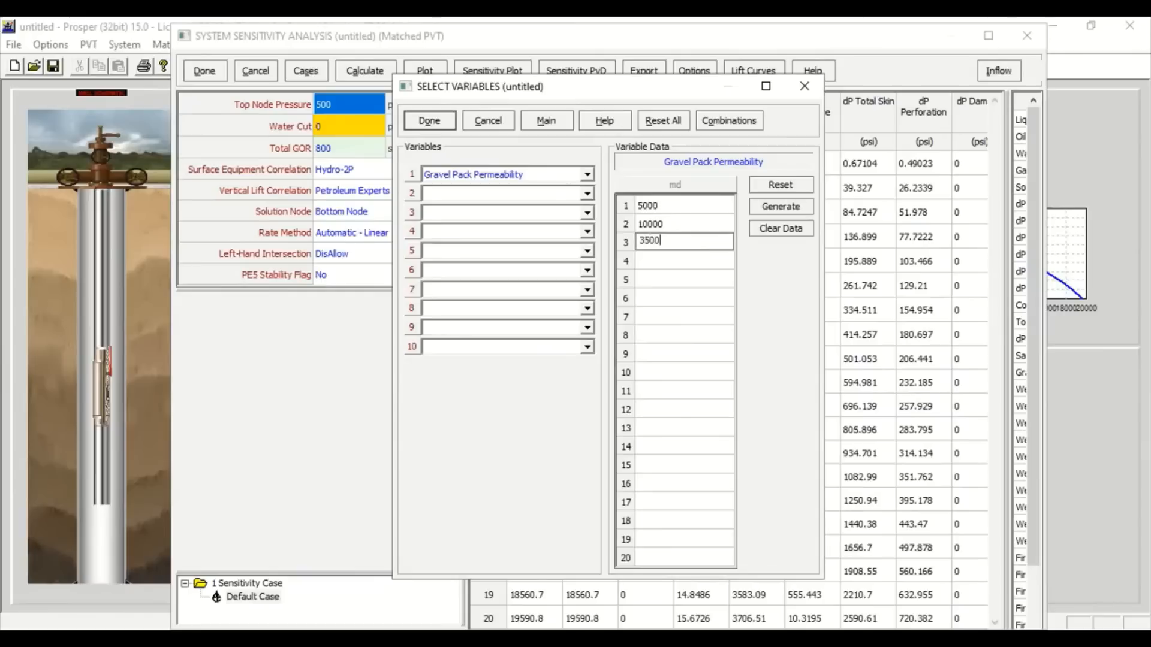
type("0")
left_click(703, 257)
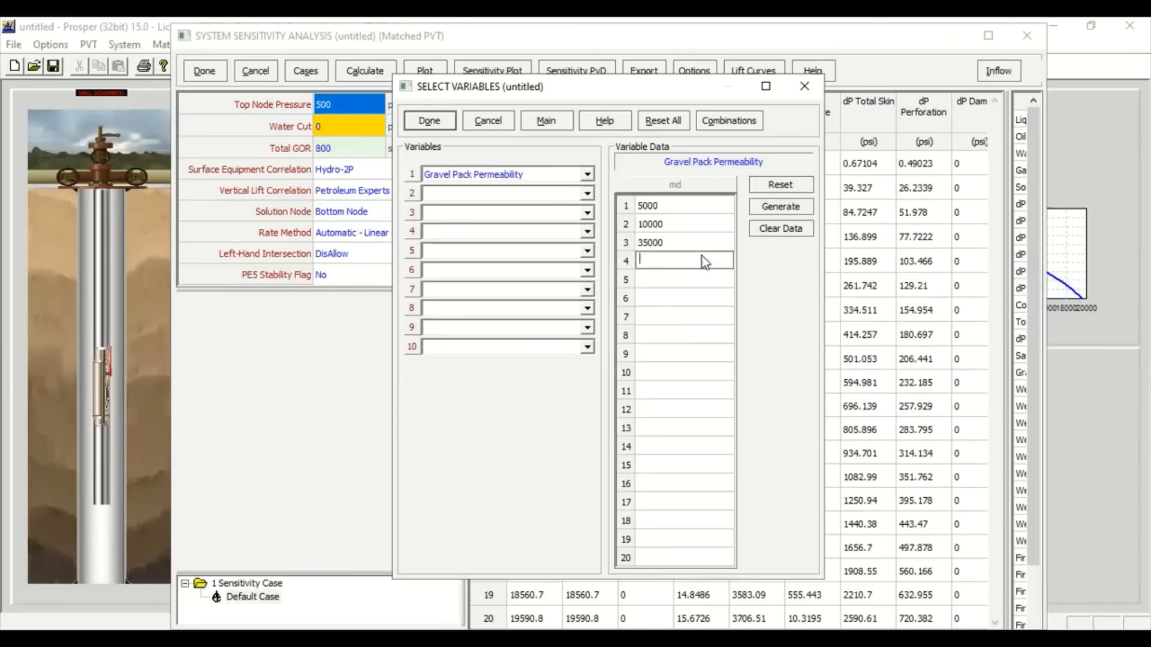
type("50000")
left_click(685, 281)
type("00")
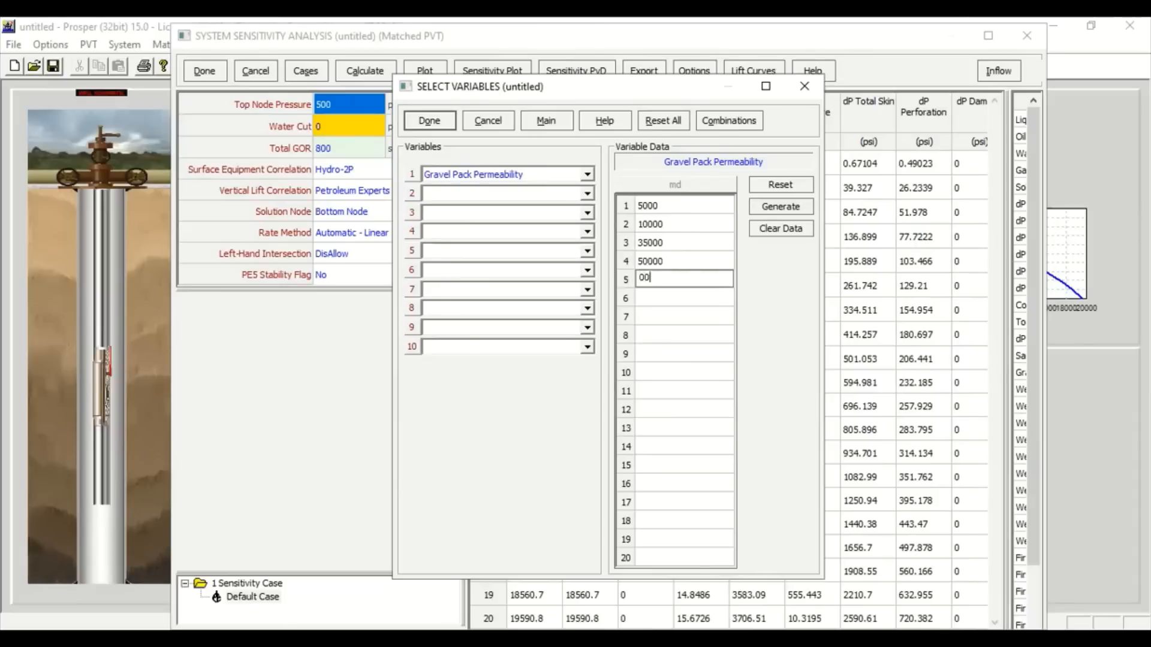
key("BackSpace")
type("100000")
left_click(440, 120)
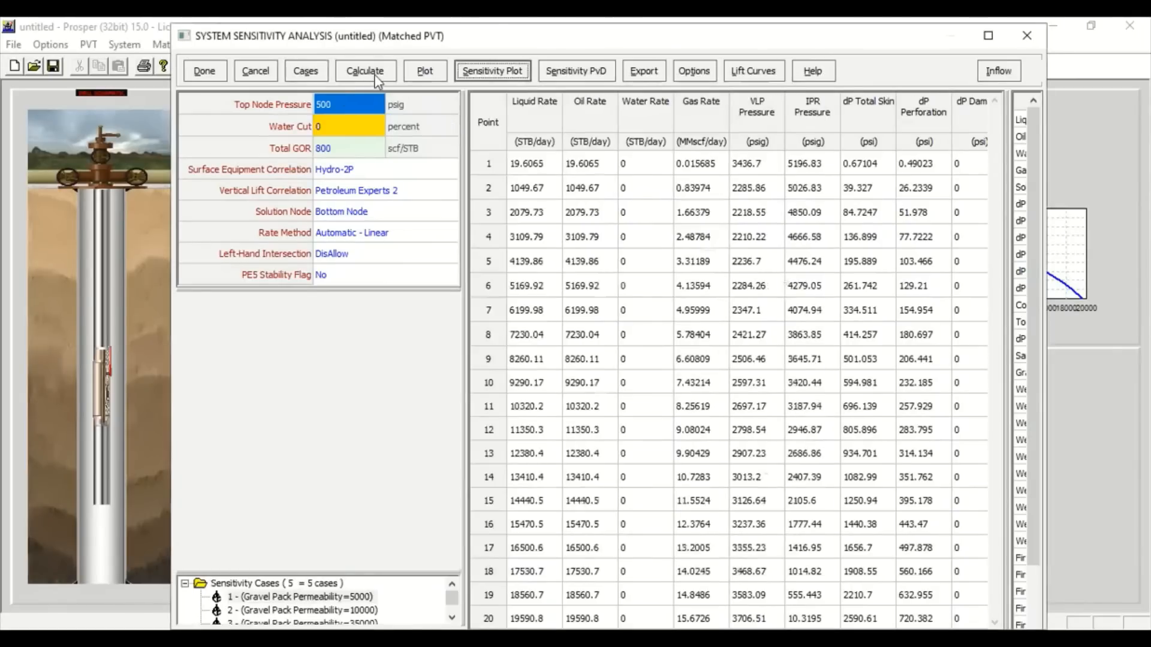
- Run the system calculation for the five gravel pack permeability cases with the calculating data shown
left_click(373, 76)
left_click(394, 89)
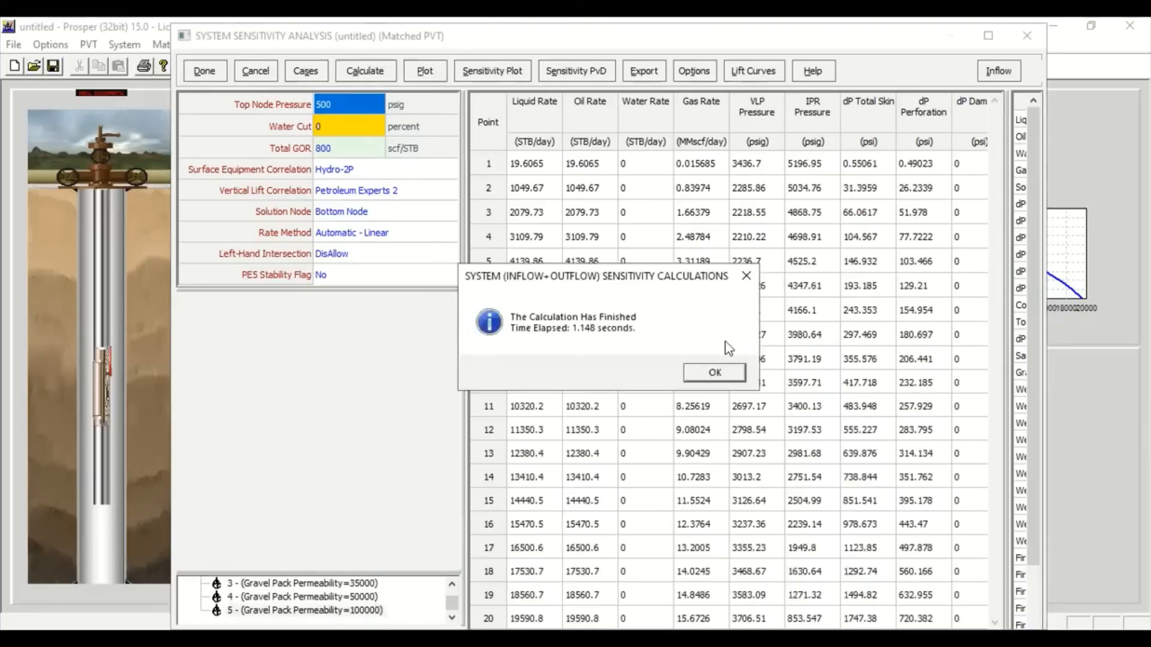
left_click(715, 375)
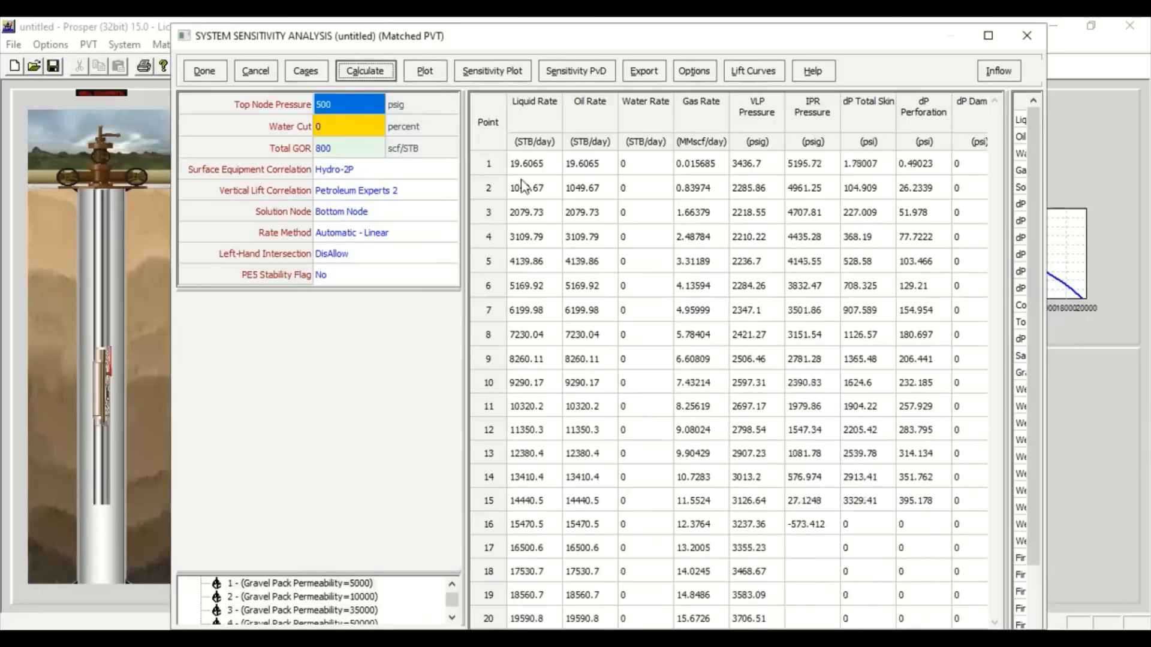
- Open the sensitivity plot and set its Y axis variable to Liquid Rate
left_click(499, 72)
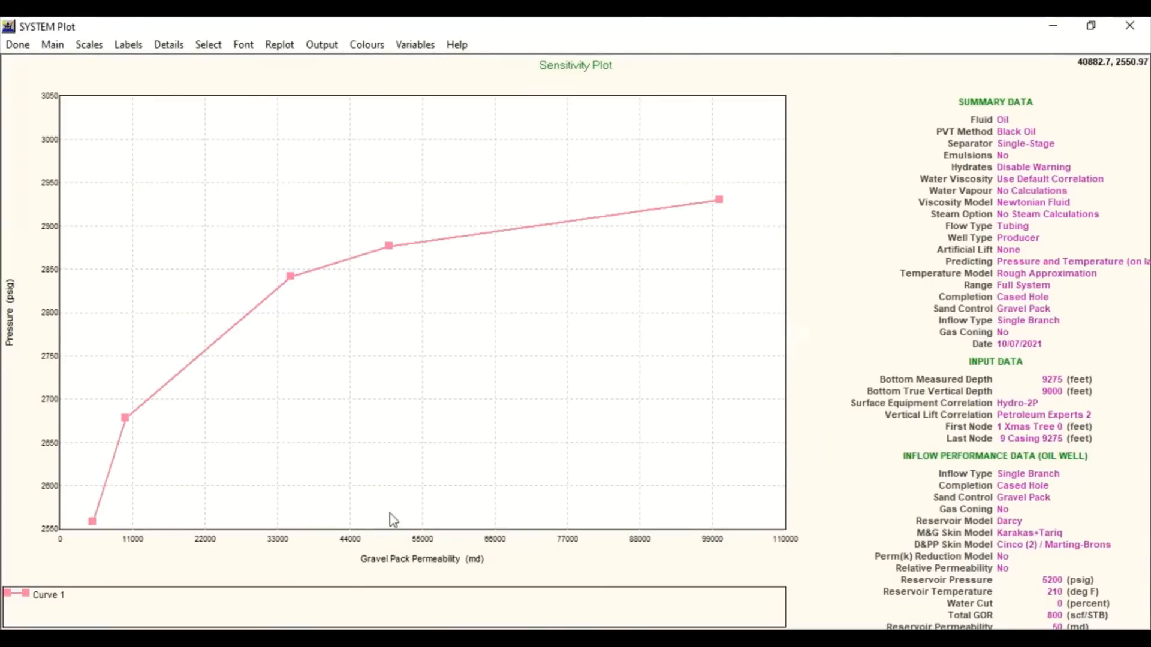
left_click(415, 45)
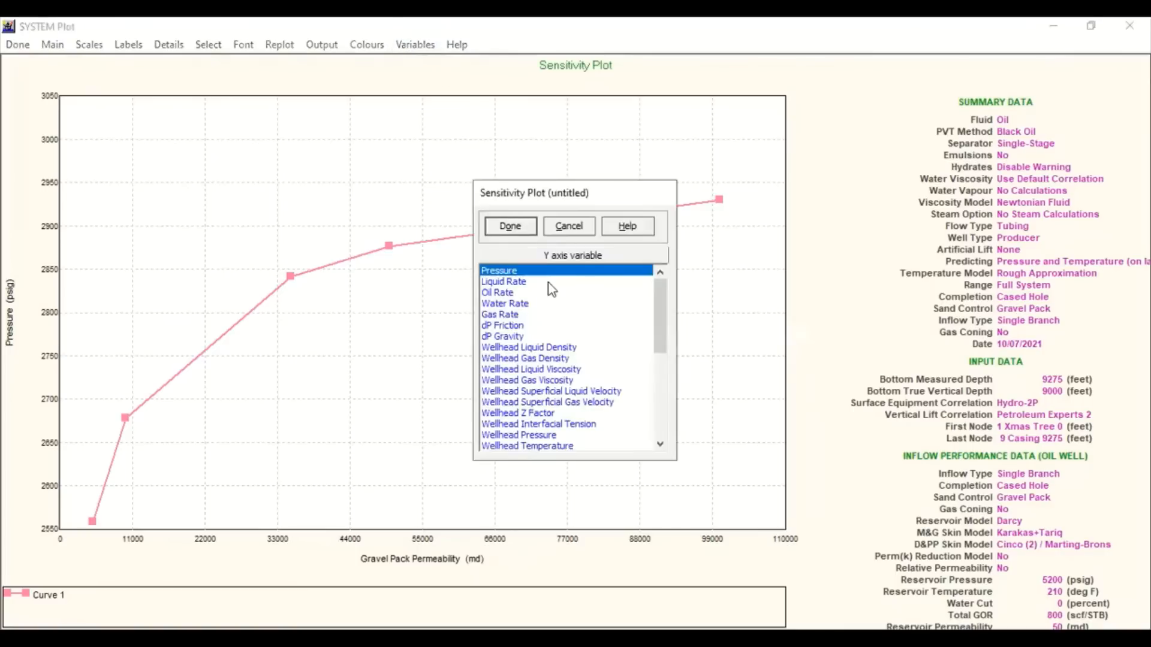
left_click(519, 284)
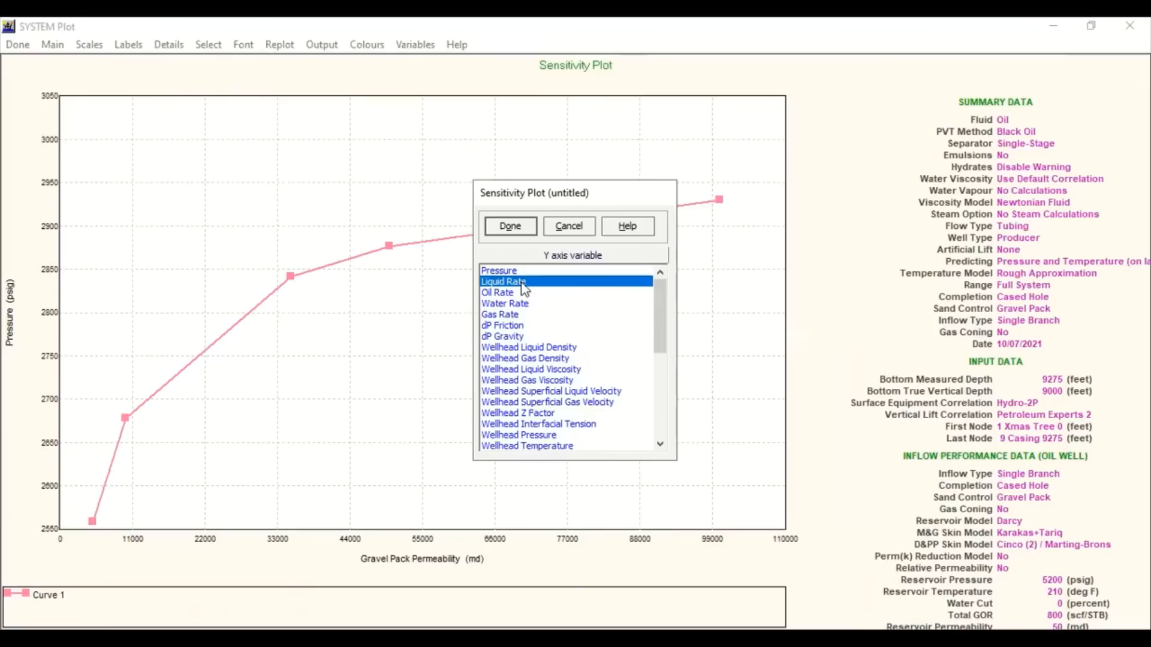
left_click(510, 226)
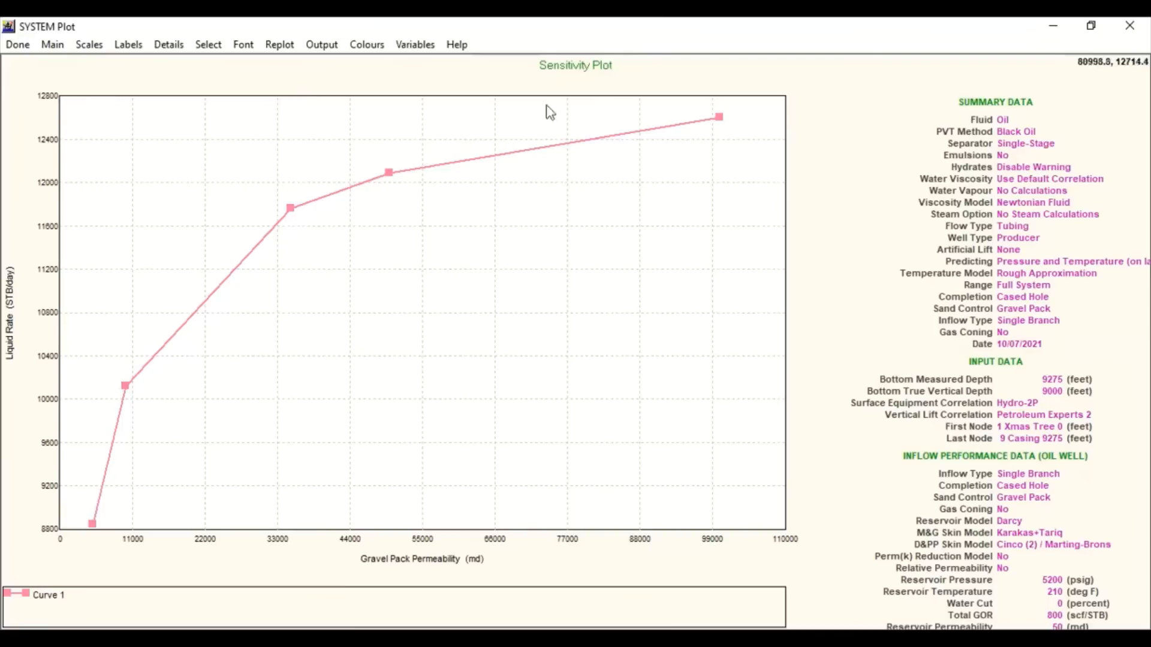
- Change the sensitivity plot's Y axis variable to Sand Control Skin and close the plot after viewing it
left_click(414, 45)
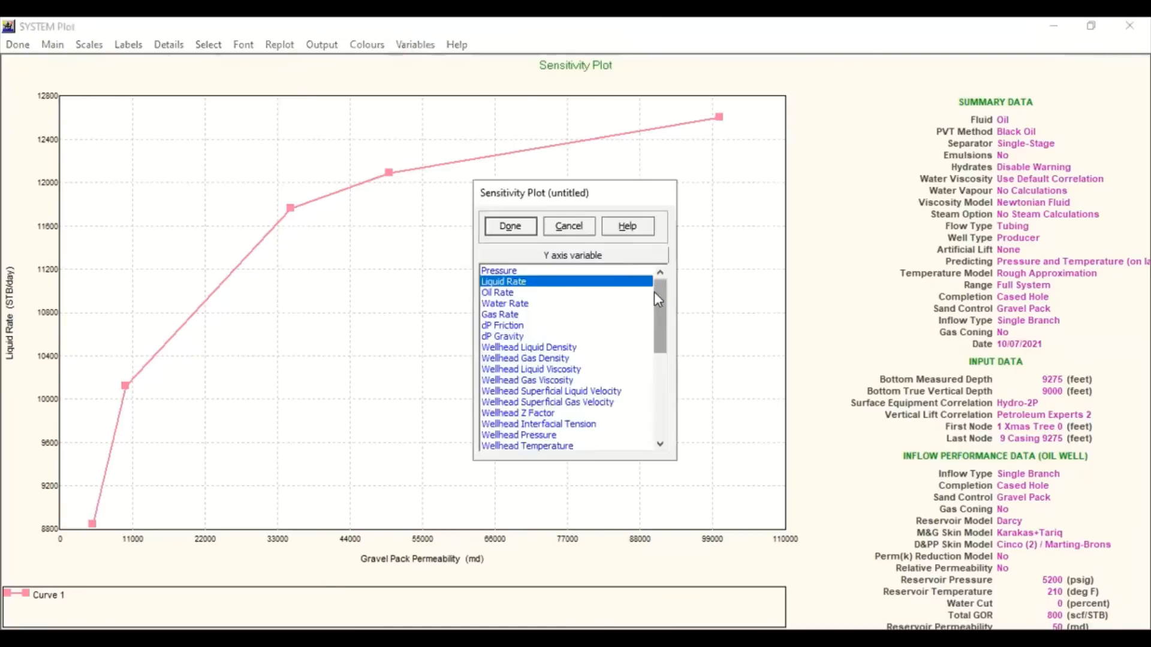
left_click_drag(658, 293, 657, 408)
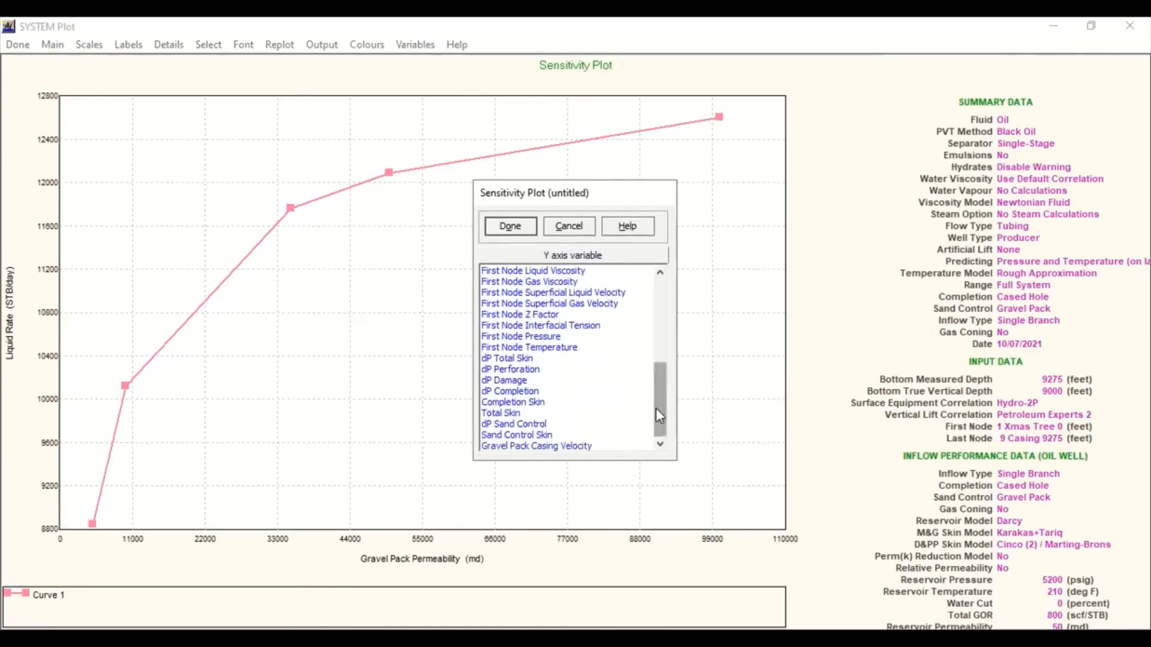
left_click(532, 435)
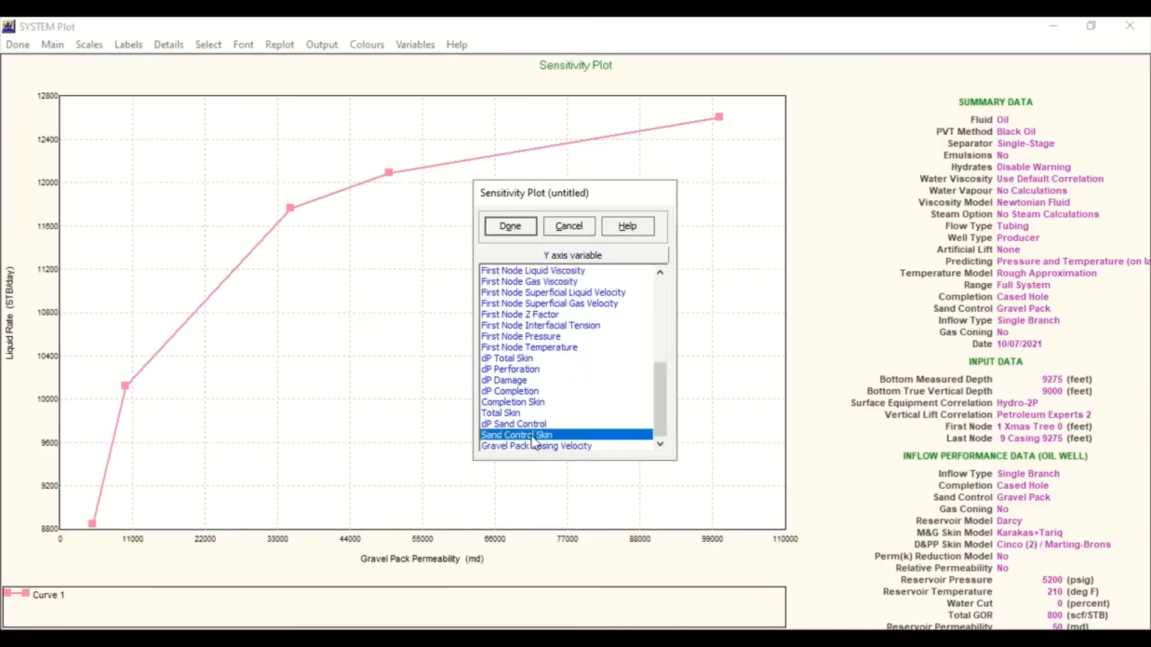
left_click(511, 226)
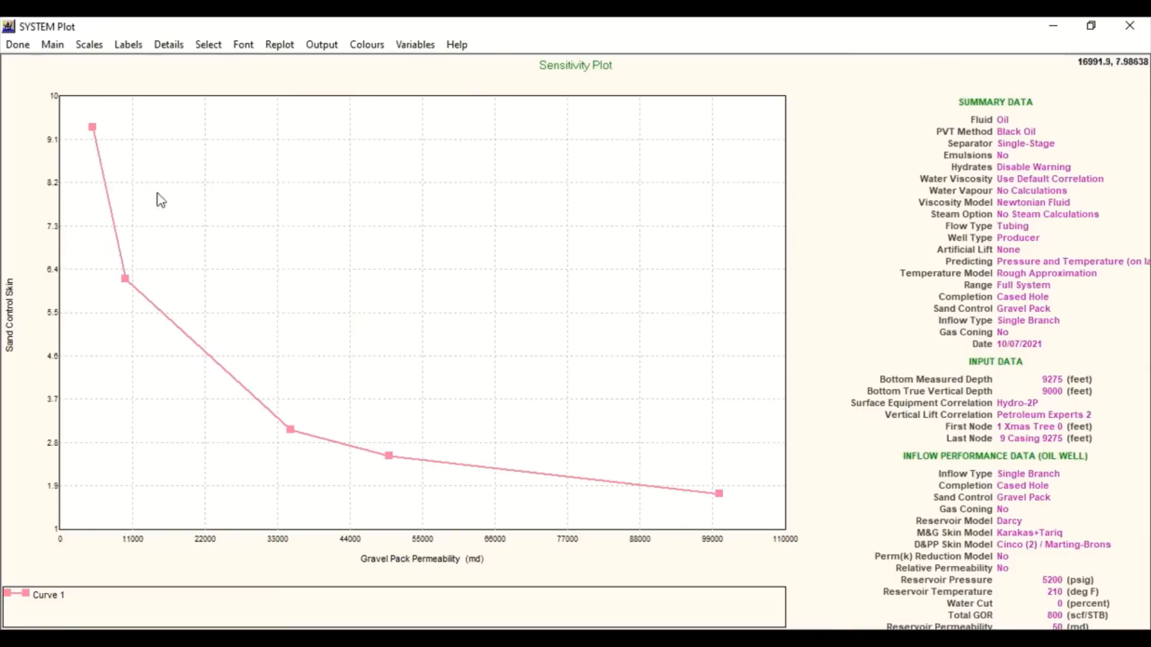
left_click(18, 45)
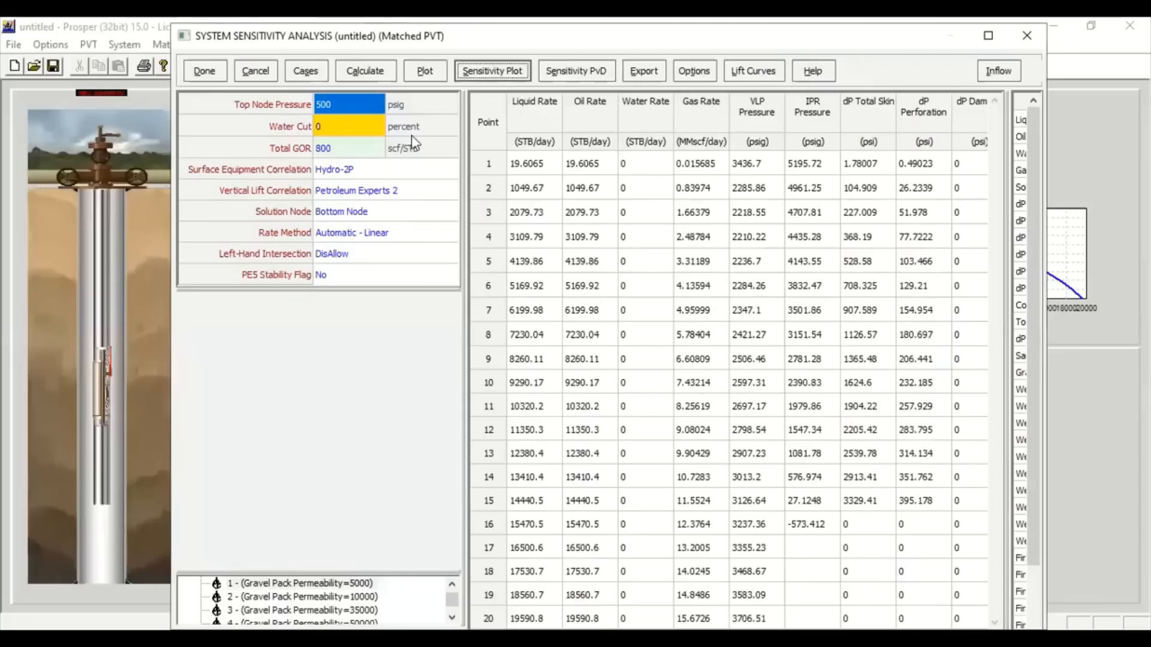
- Plot all cases in the system plot with VLP Pressure and IPR Pressure against Liquid Rate, leaving out dP Sand Control
left_click(443, 71)
mouse_move(465, 71)
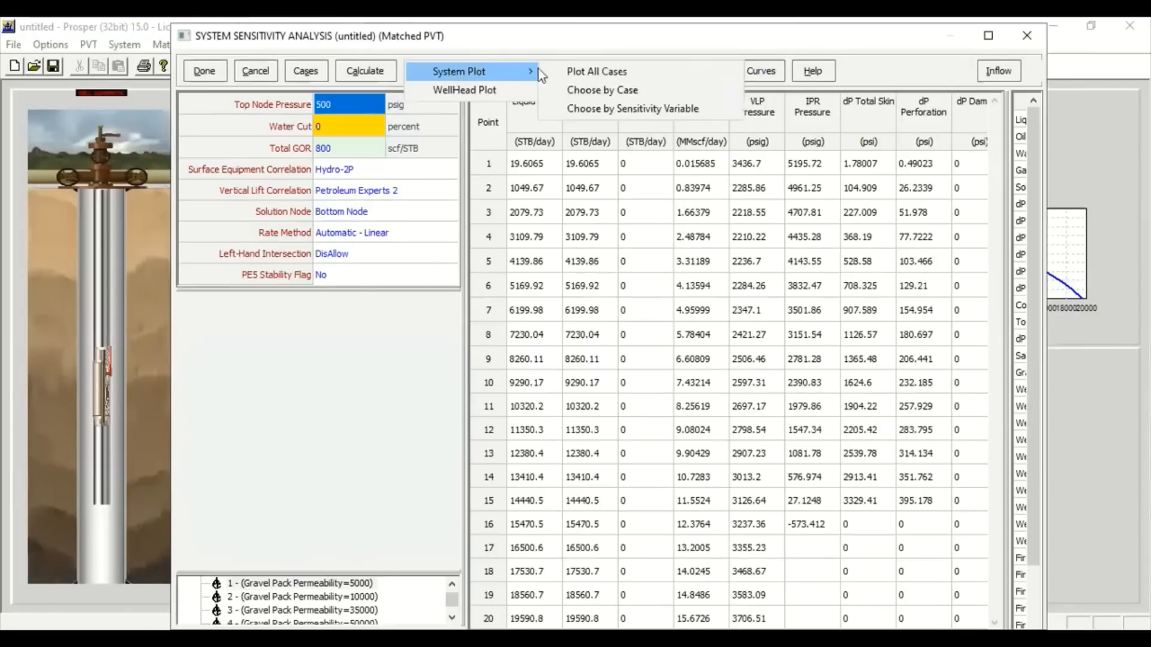
left_click(599, 71)
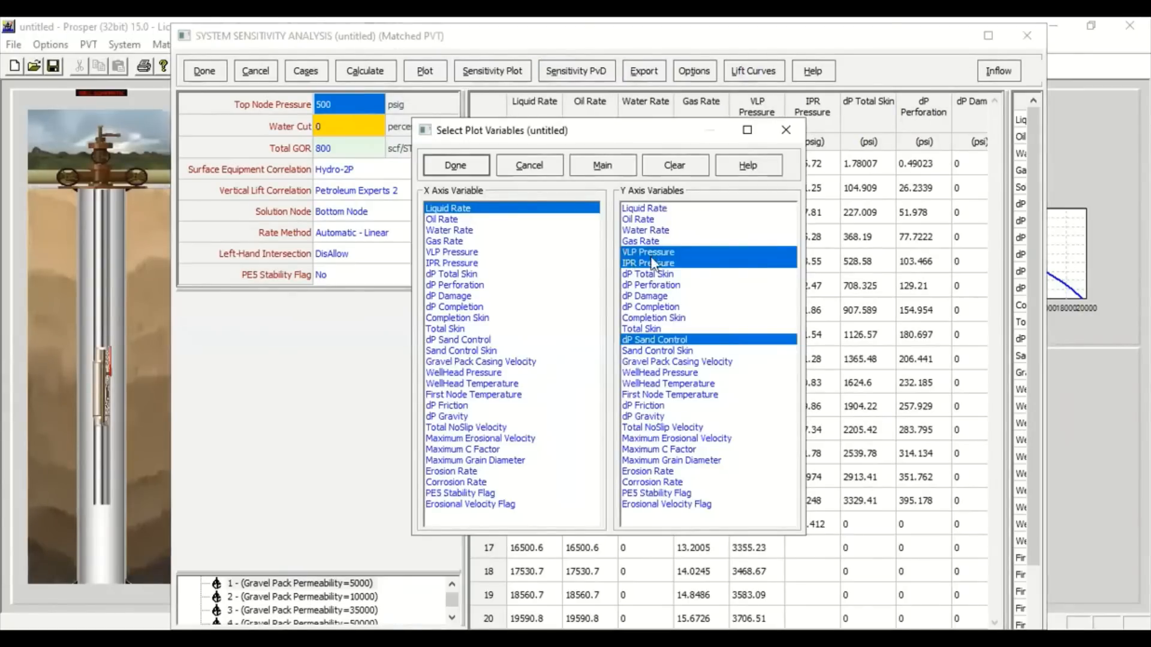
left_click(670, 340)
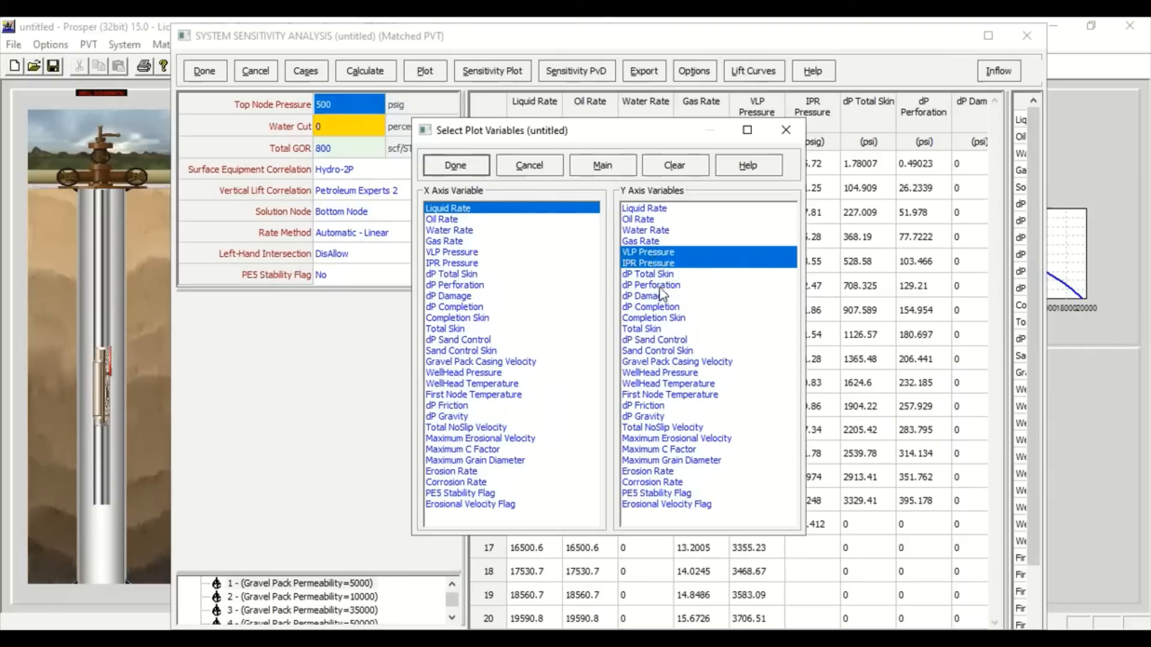
left_click(457, 167)
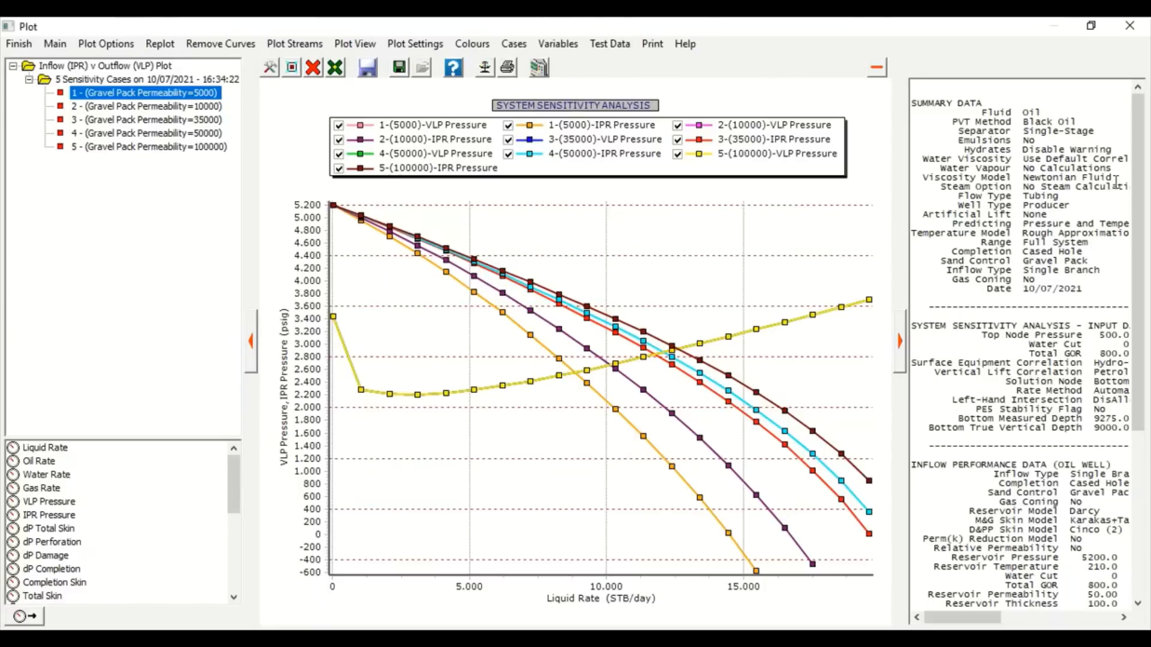
- Examine the summary, system sensitivity input and inflow performance data listed beside the system plot
left_click_drag(1137, 174, 1138, 114)
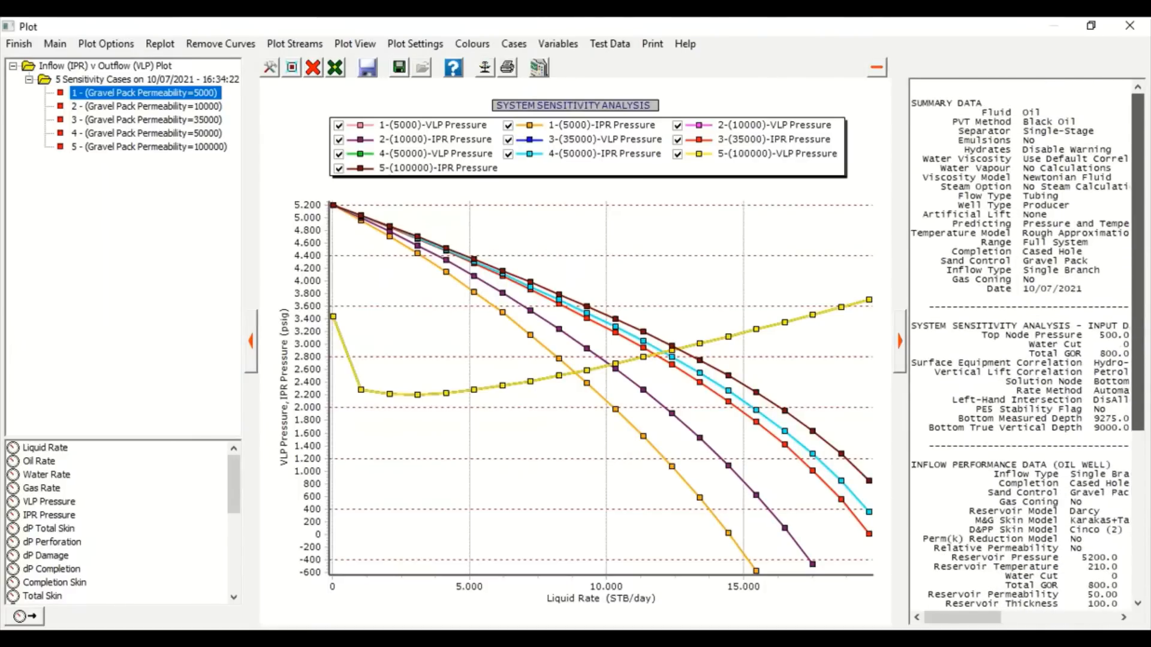
left_click_drag(912, 103, 1009, 130)
left_click_drag(1138, 258, 1138, 426)
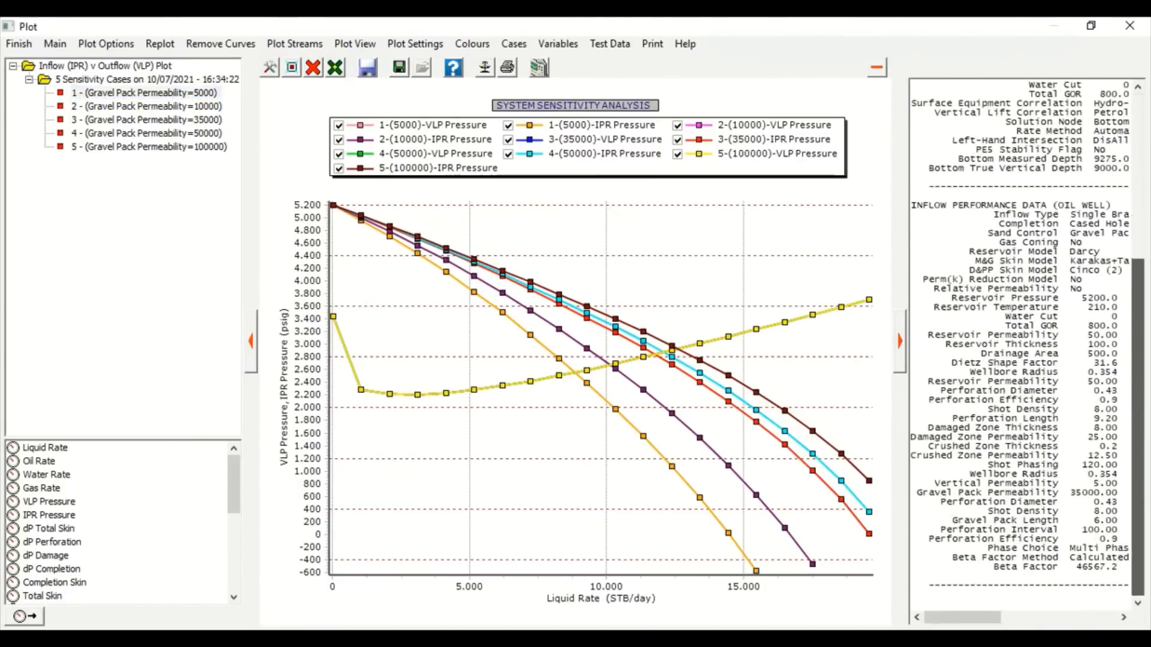
left_click_drag(916, 205, 1049, 206)
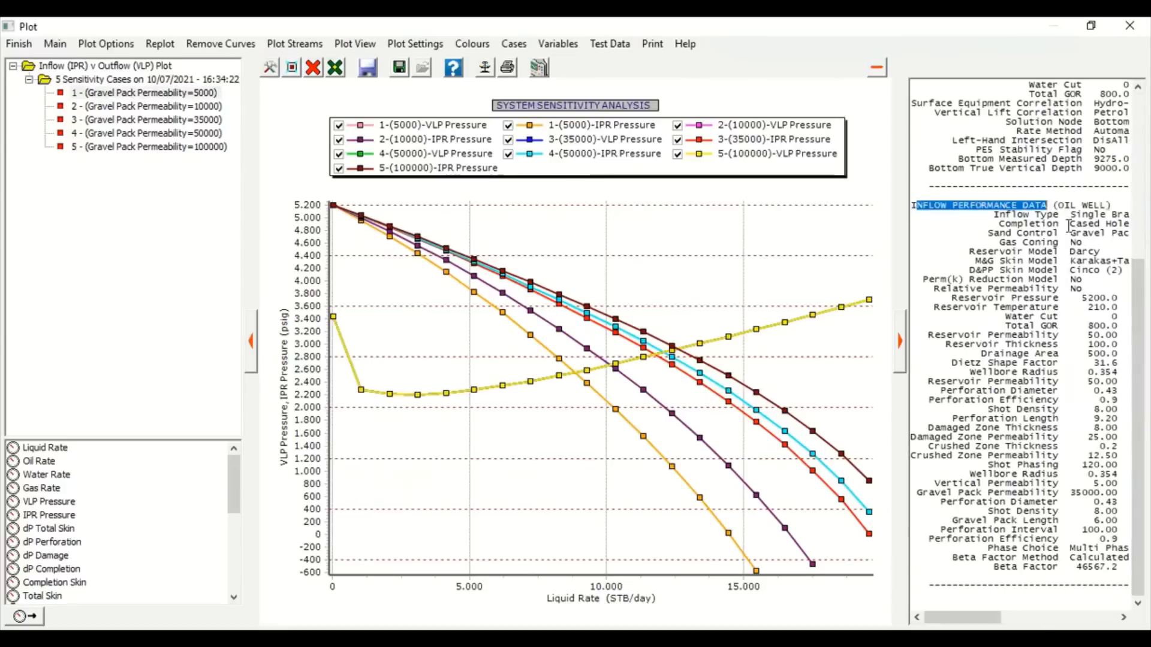
left_click_drag(1137, 287, 1138, 140)
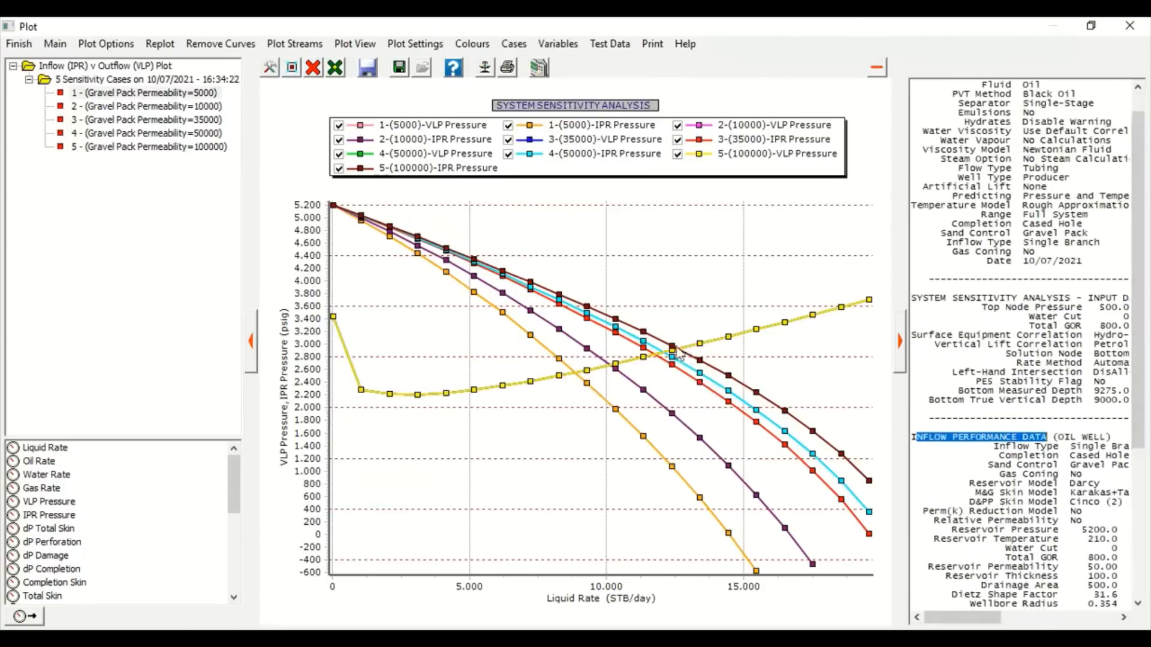
- Show all cursor data on the system plot, trace values along the VLP and IPR curves, and close the plot
mouse_move(616, 372)
left_click(412, 49)
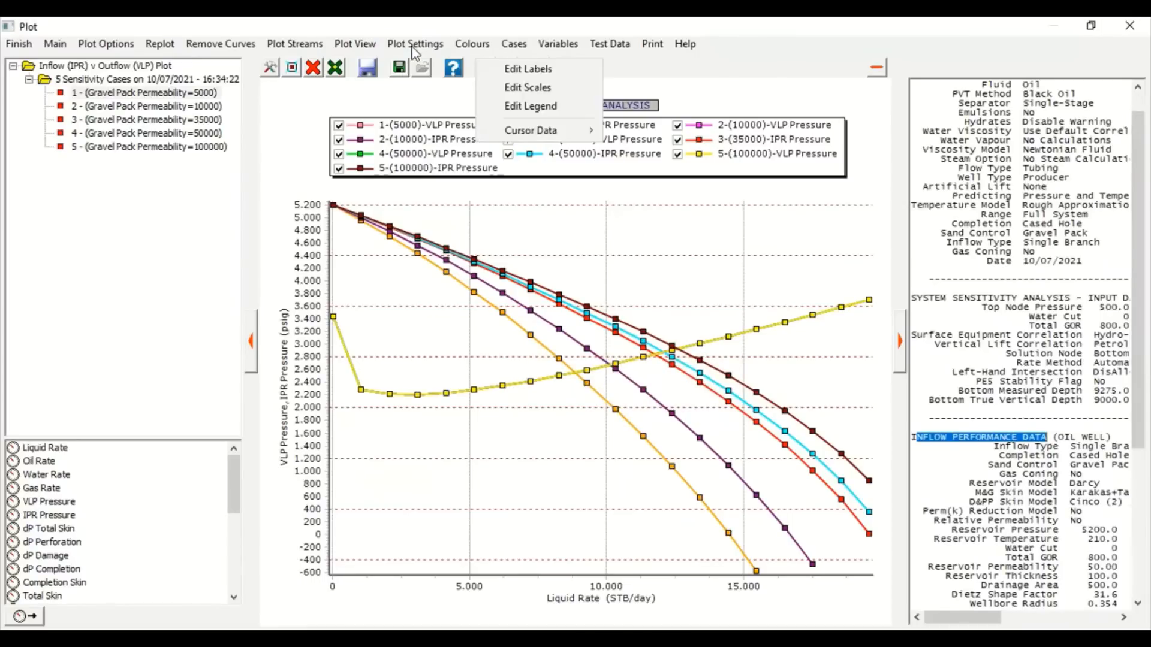
mouse_move(530, 133)
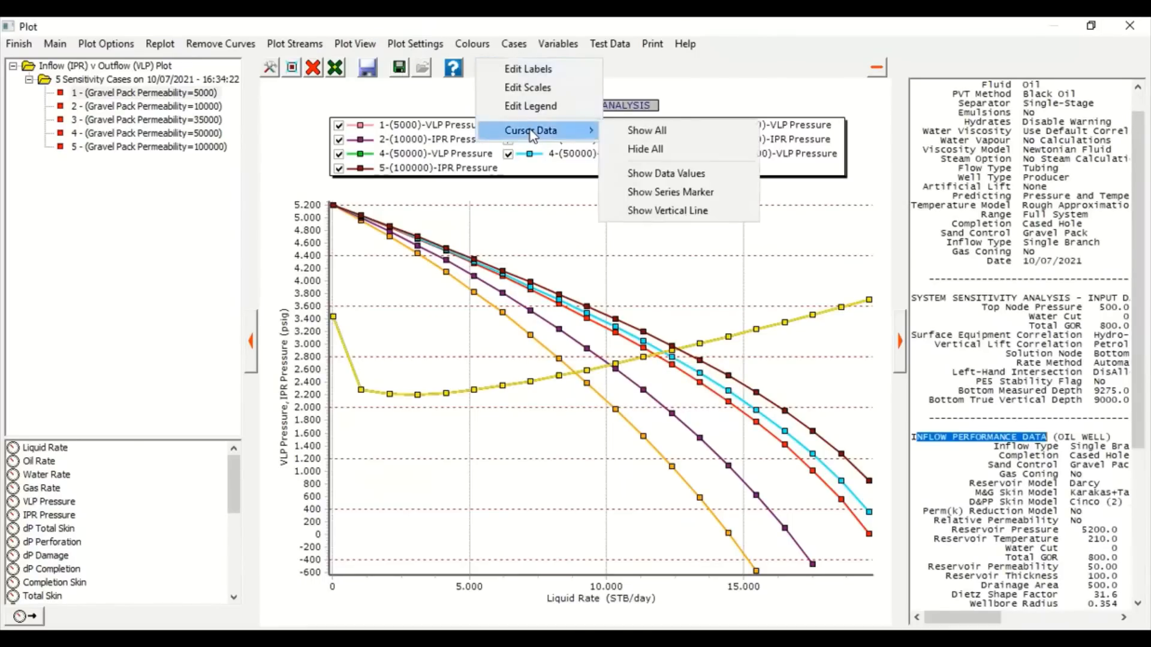
left_click(634, 130)
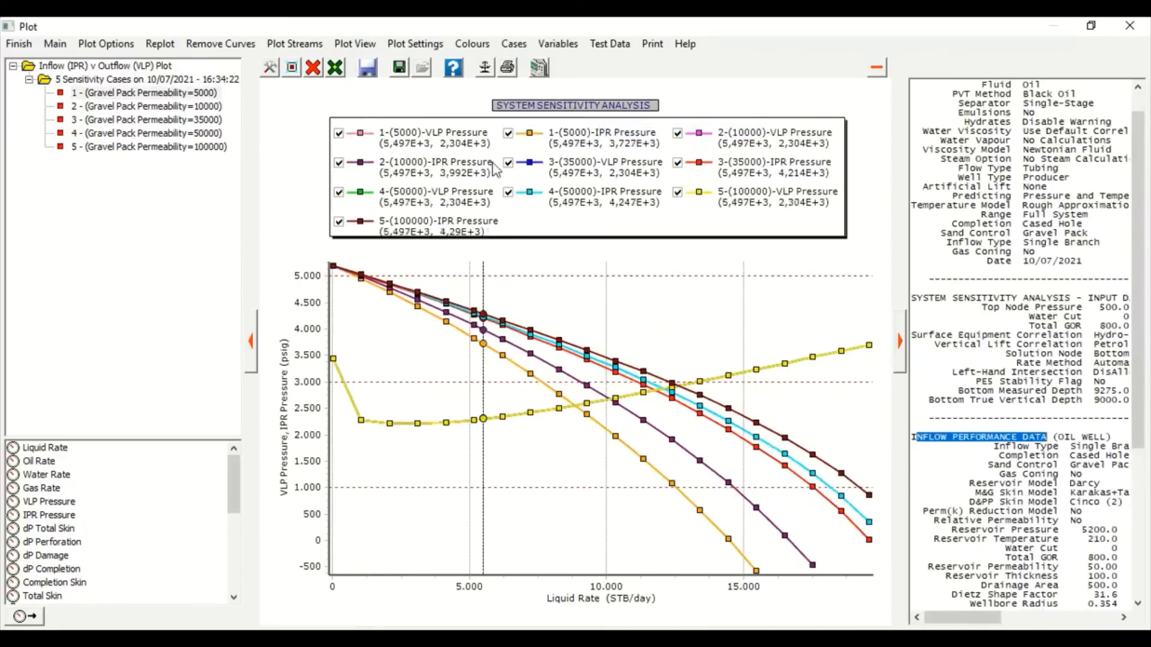
mouse_move(597, 413)
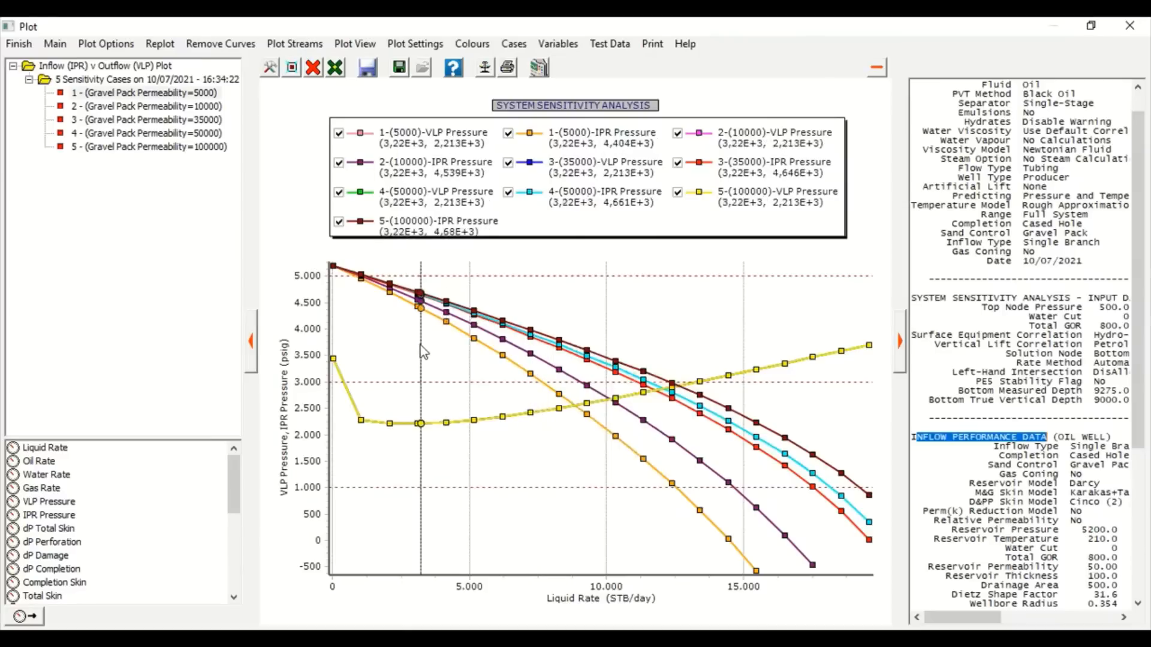
left_click(12, 50)
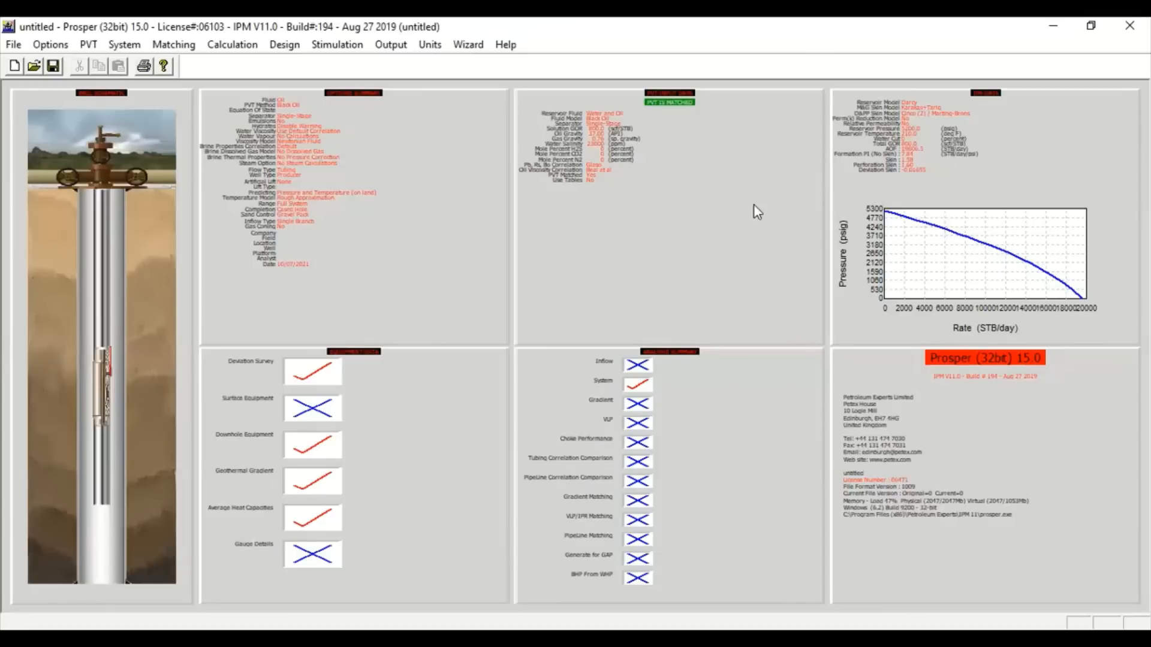
- Open the Prosper manual, search it for "gravel pack", and read the Gravel Pack topic including its permeability recommendations
left_click(509, 50)
left_click(531, 63)
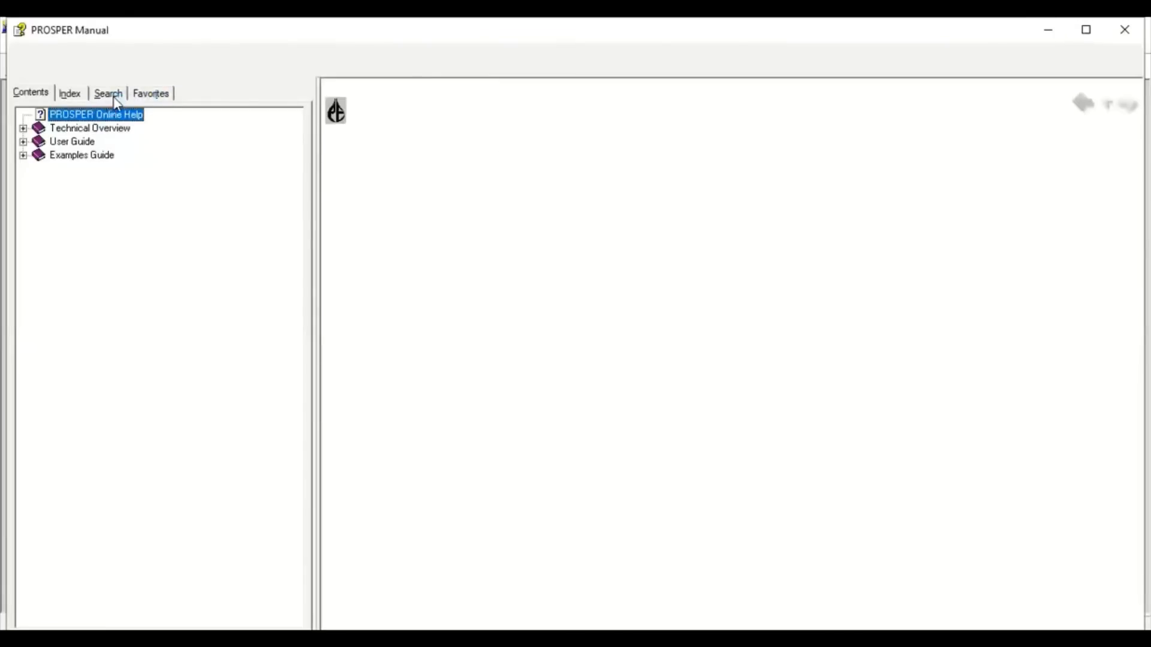
left_click(70, 93)
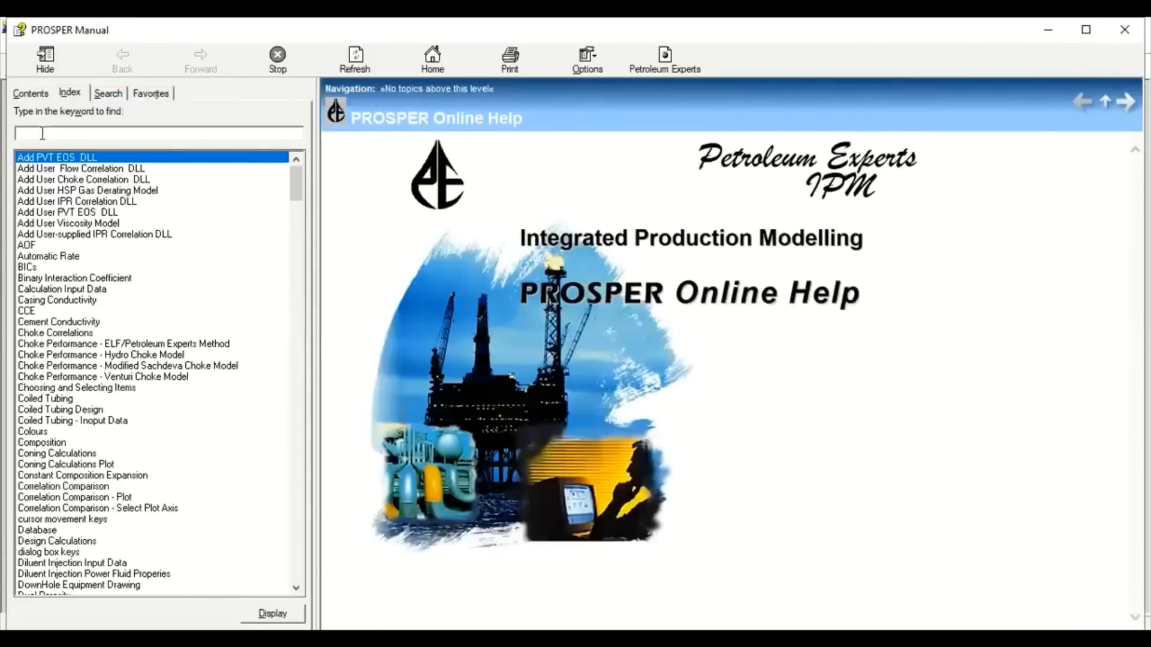
left_click(108, 93)
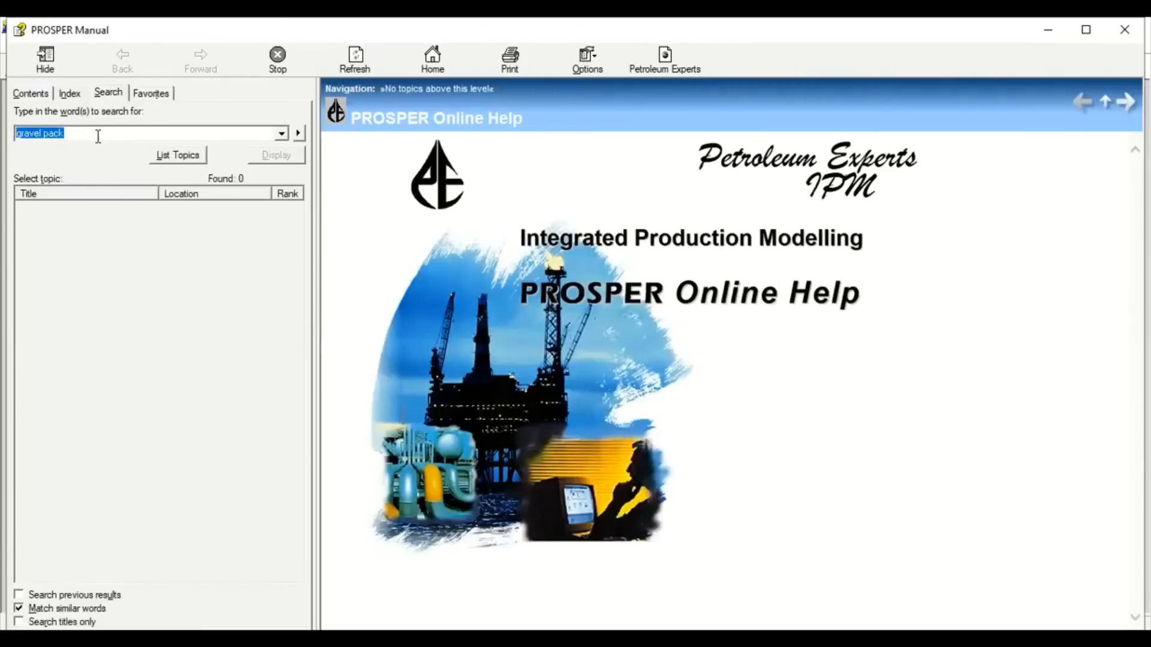
key("Return")
double_click(95, 208)
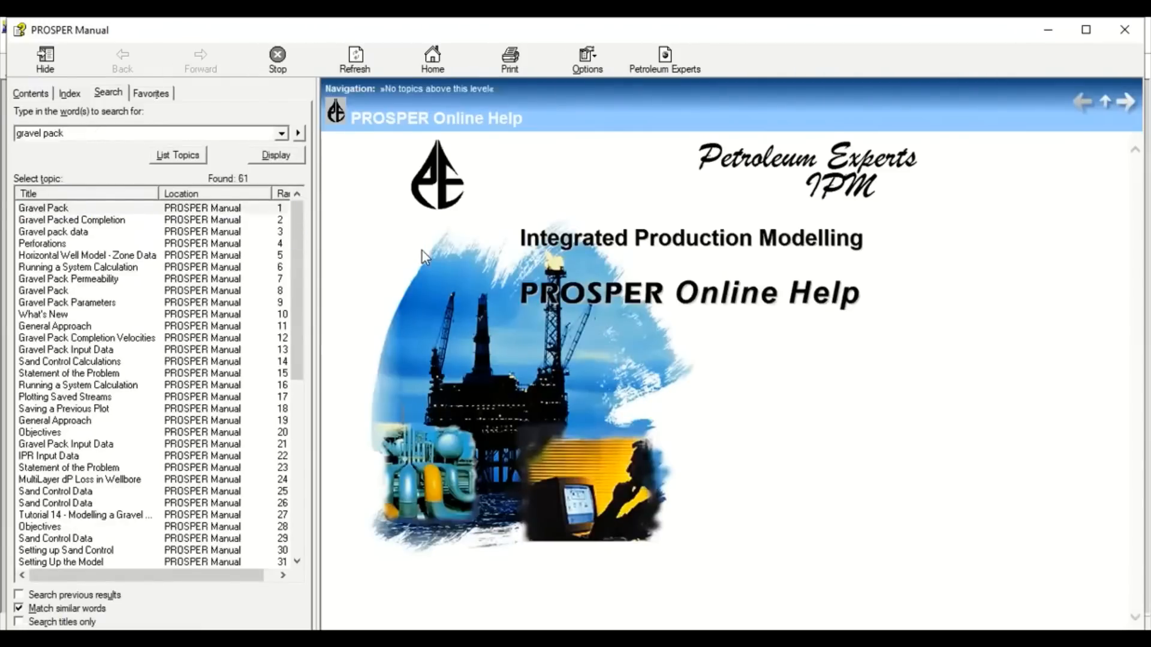
scroll(619, 314, "down", 5)
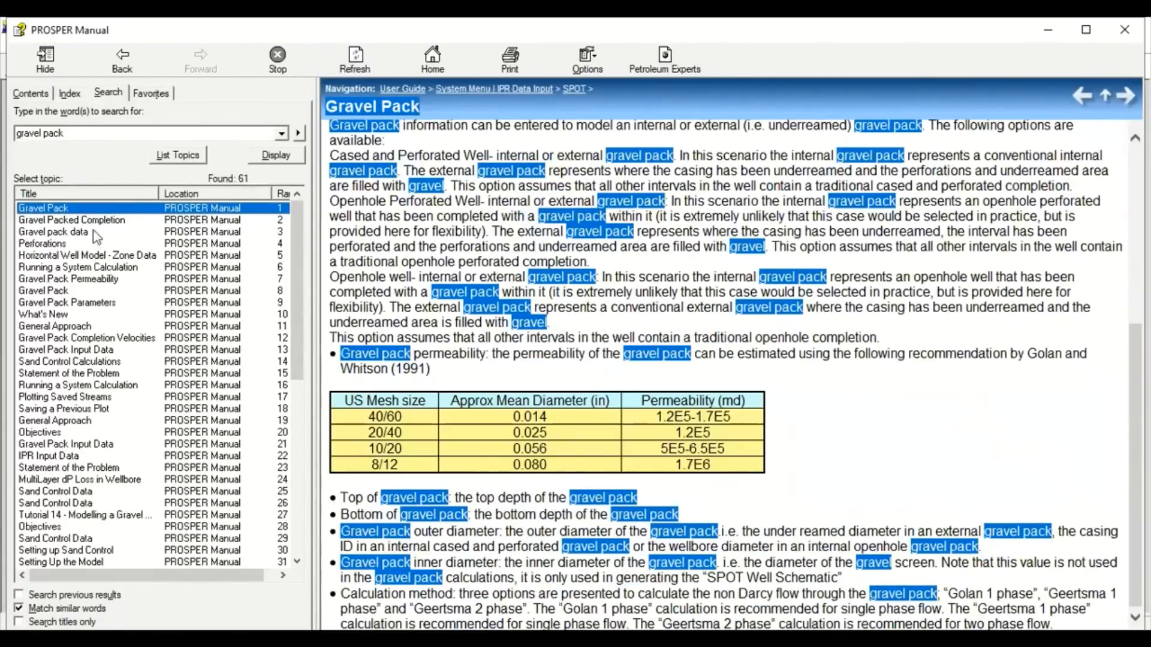
- Read the required data inputs and the Beta (Turbulence) equation in the manual's Gravel Packed Completion topic, and close the manual
double_click(110, 222)
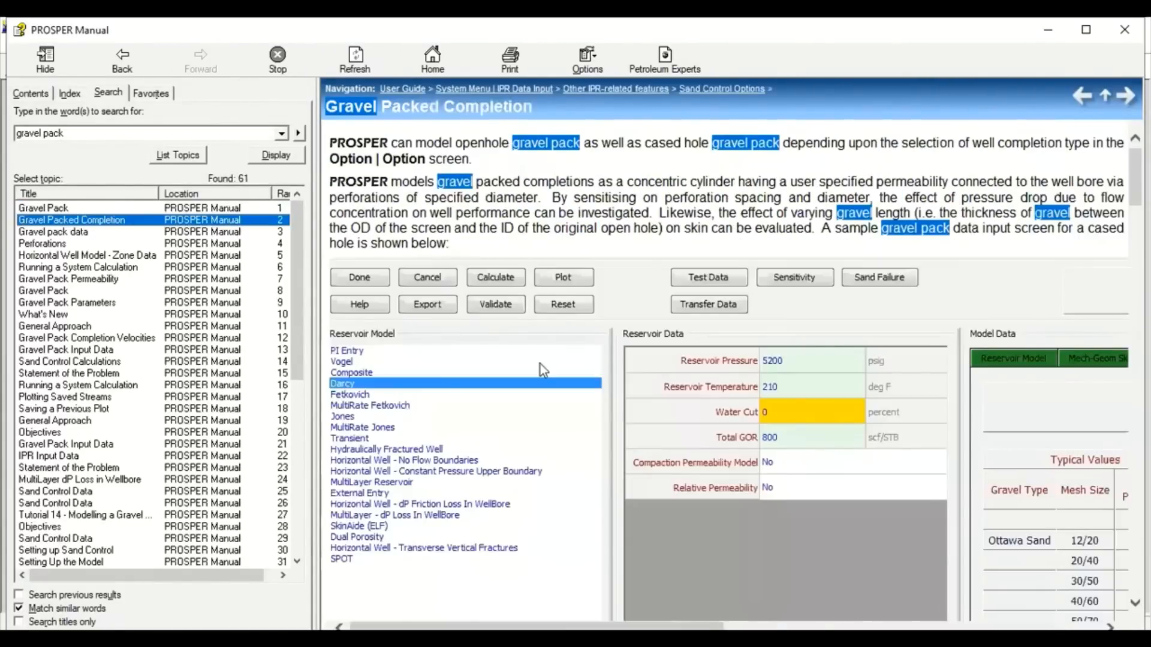
scroll(541, 365, "down", 5)
scroll(843, 222, "down", 10)
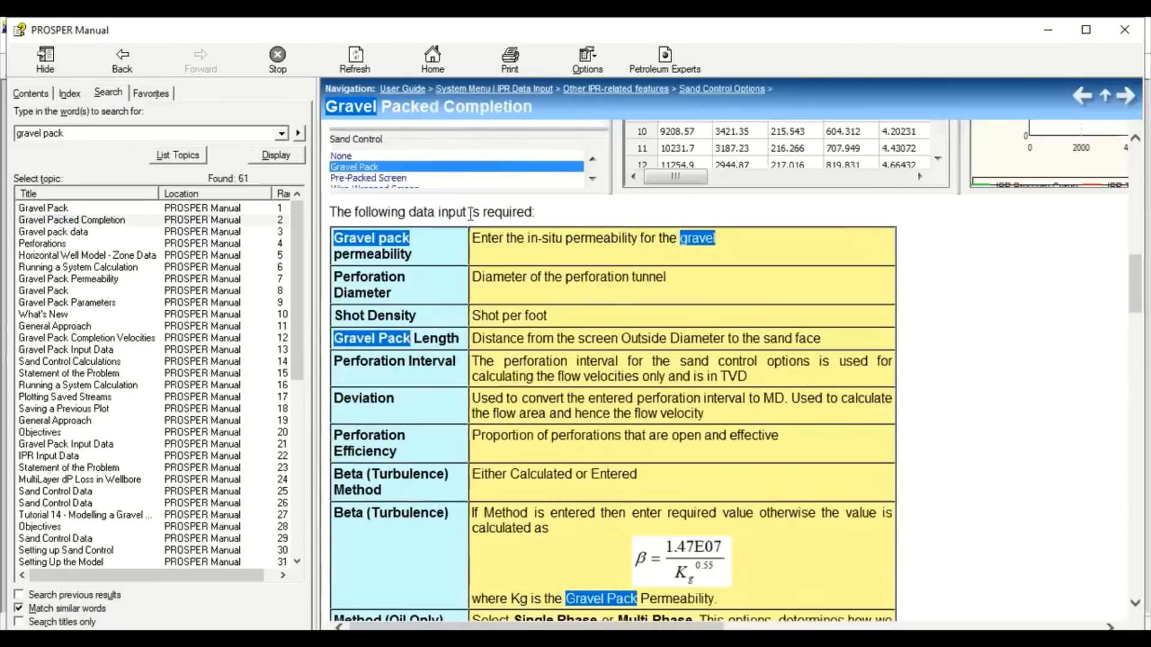
left_click_drag(336, 239, 403, 252)
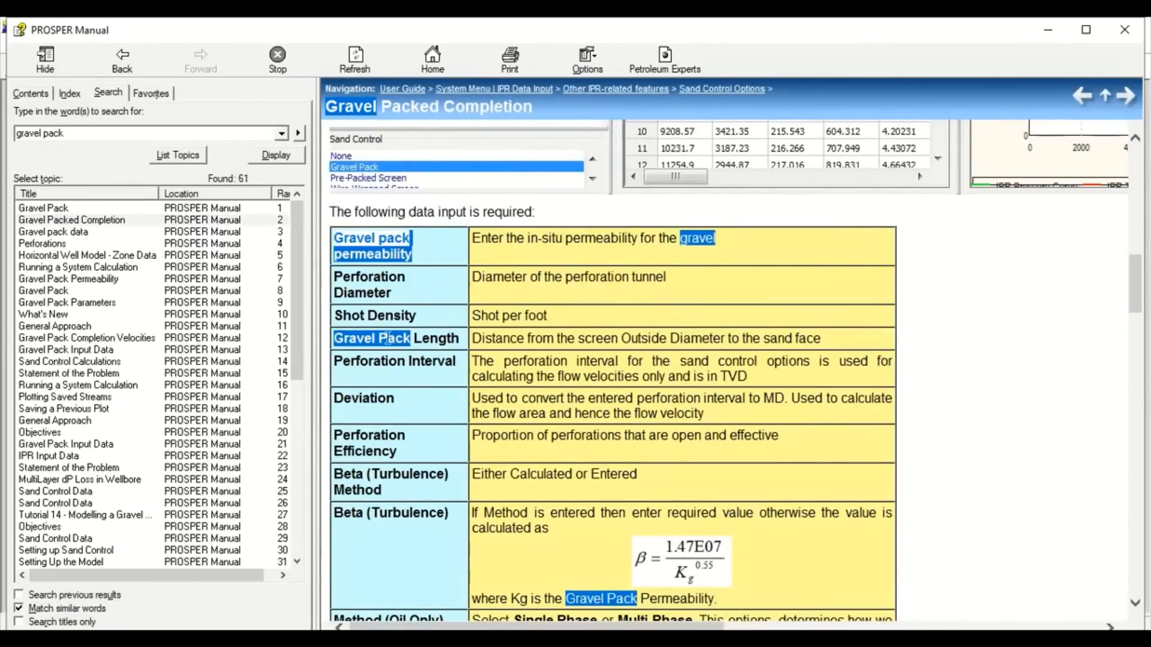
scroll(401, 431, "down", 3)
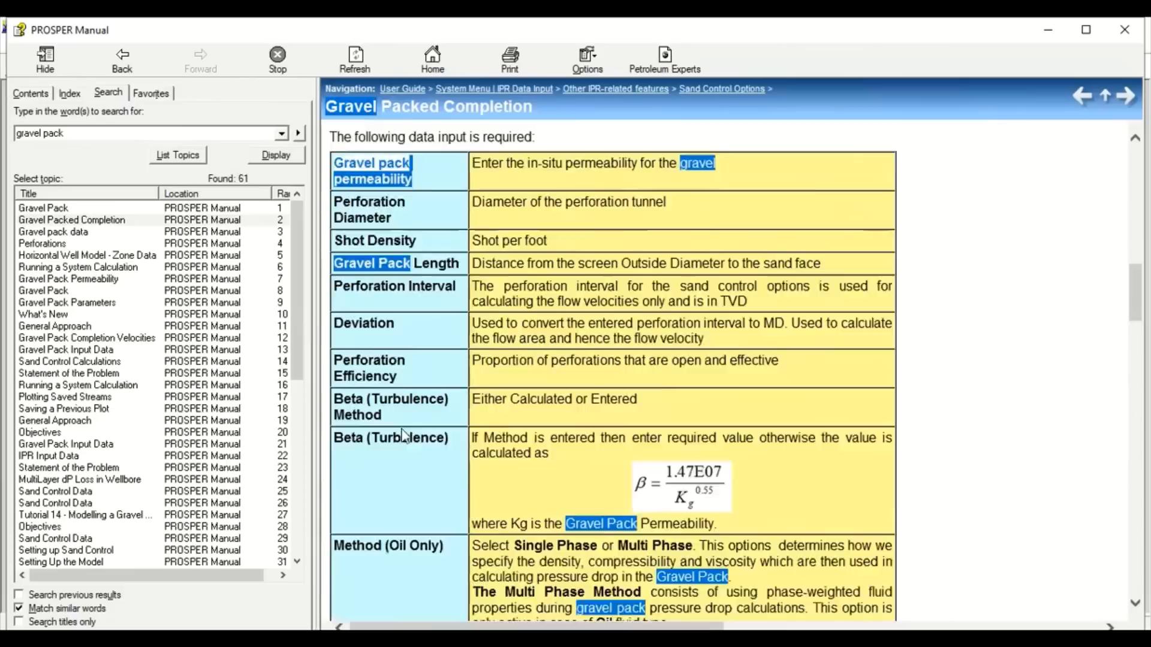
double_click(356, 324)
left_click_drag(398, 325, 448, 327)
left_click(335, 328)
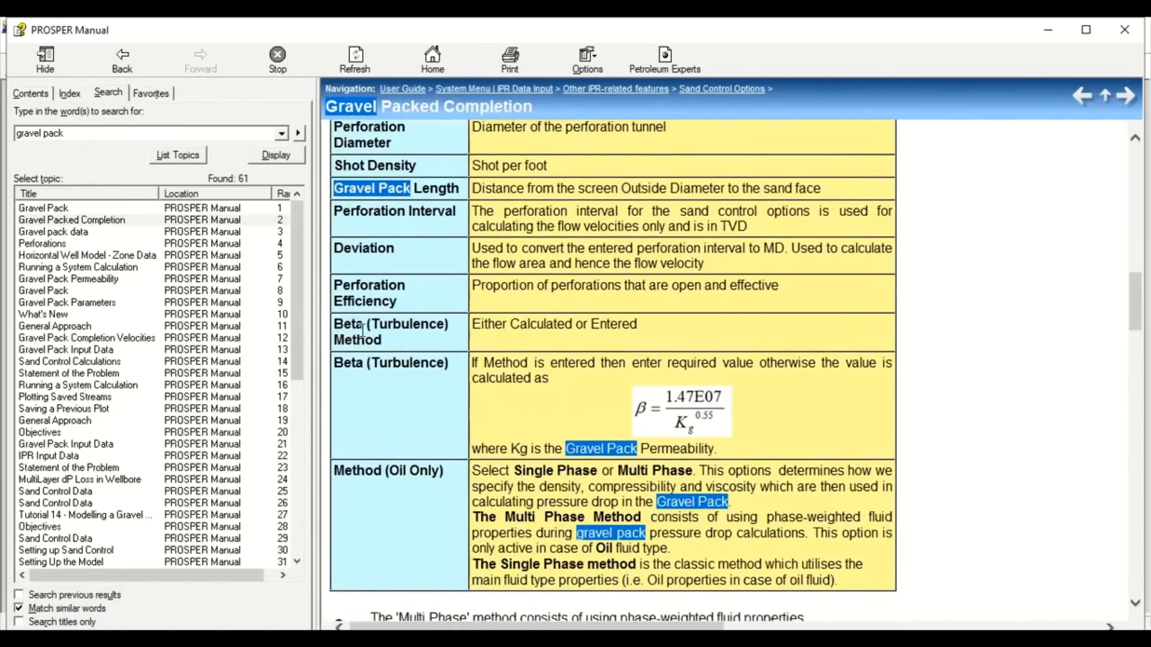
left_click_drag(353, 364, 413, 370)
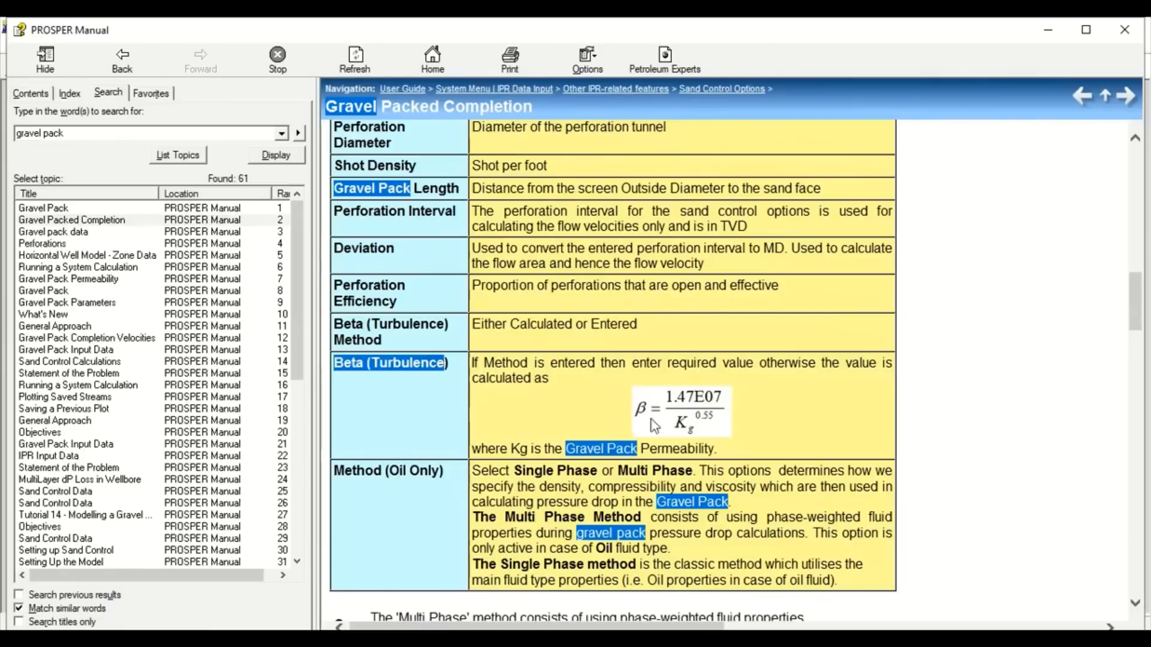
left_click(1124, 30)
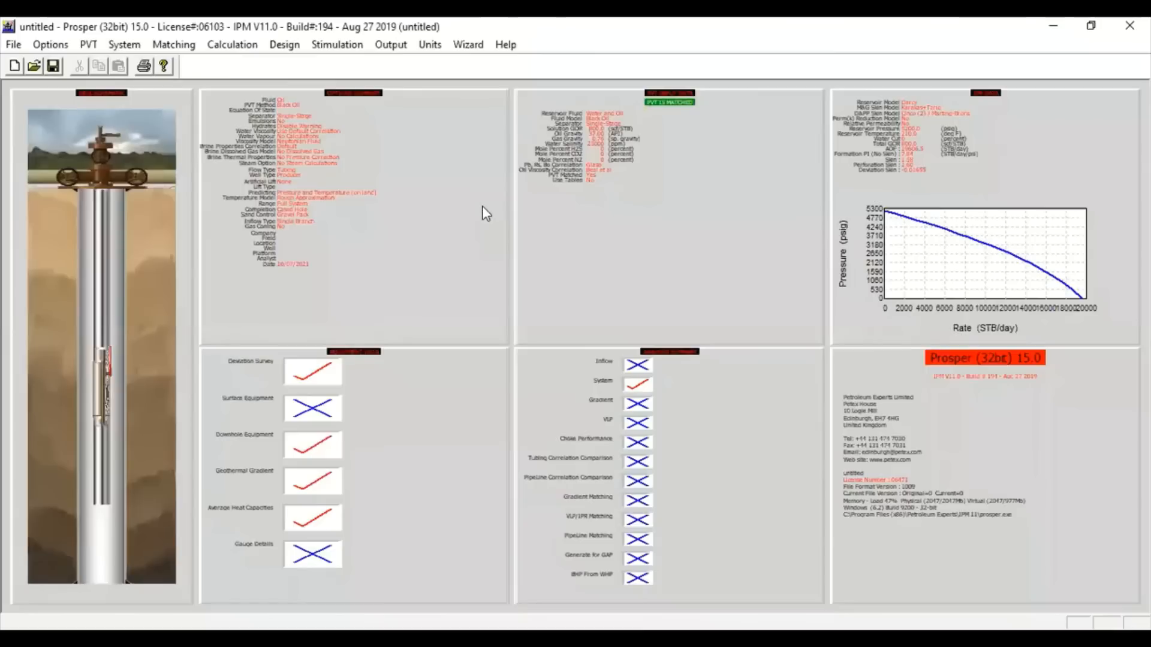